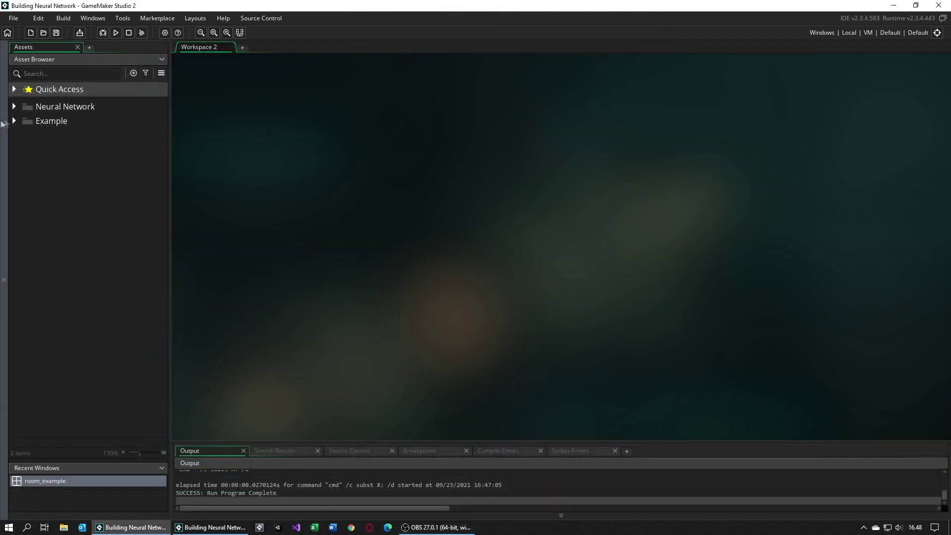
# Create a Genetics group inside Neural Network, placed above Sprites.
pyautogui.click(14, 107)
pyautogui.rightClick(46, 107)
pyautogui.click(87, 212)
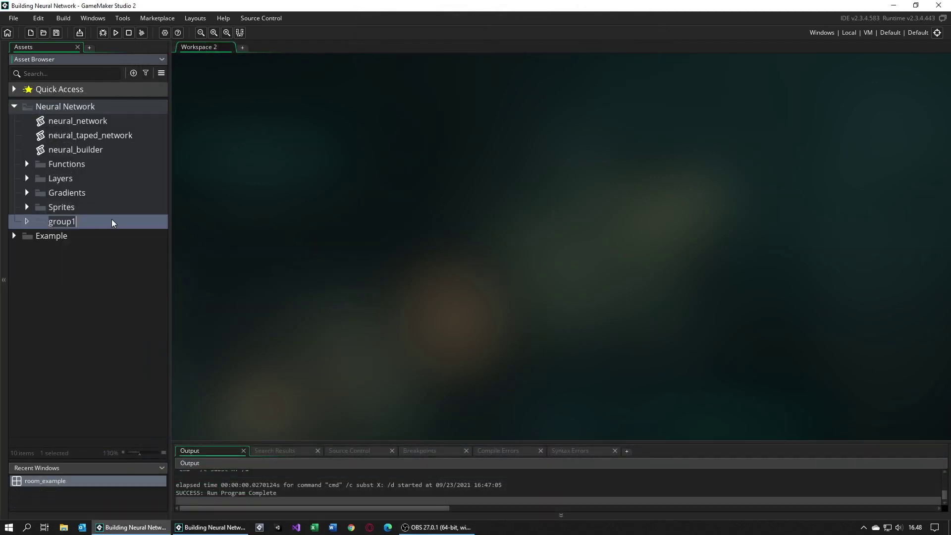
pyautogui.write('Genetics')
pyautogui.moveTo(112, 222); pyautogui.dragTo(67, 207)
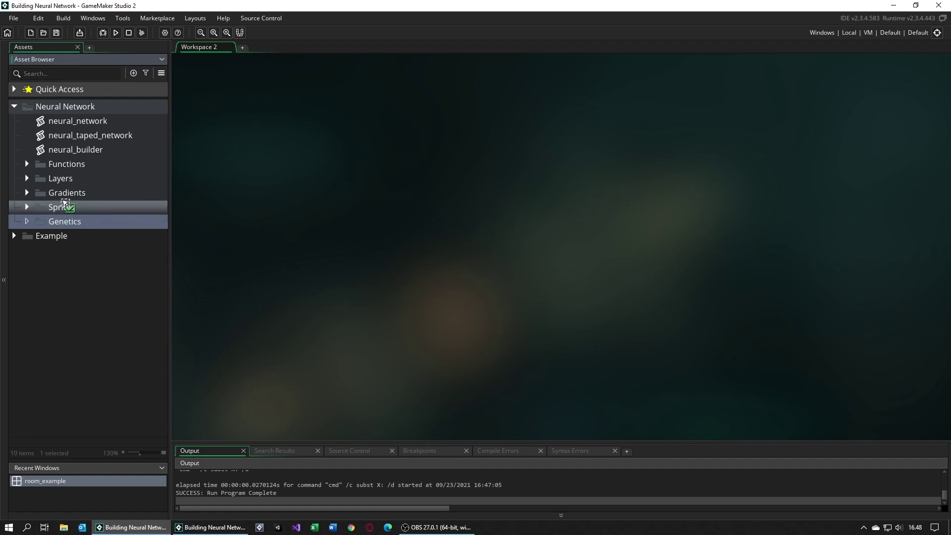
# Add a script named neural_genetic_algorithm to the Genetics group.
pyautogui.rightClick(65, 207)
pyautogui.click(206, 298)
pyautogui.write('neural_genetic_algorithm')
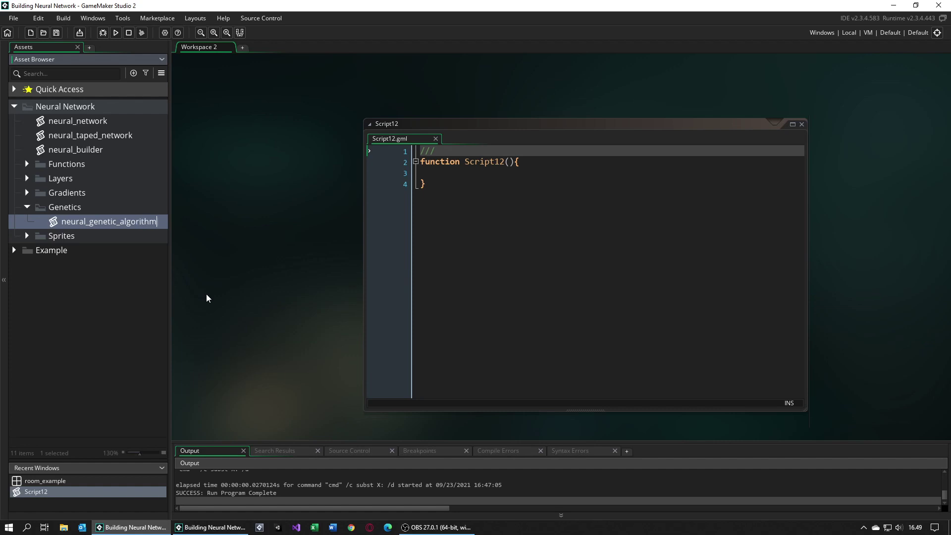
pyautogui.press('Return')
# Paste the genetic algorithm comment block and add JSDoc lines for neural_genetic_selection.
pyautogui.click(793, 124)
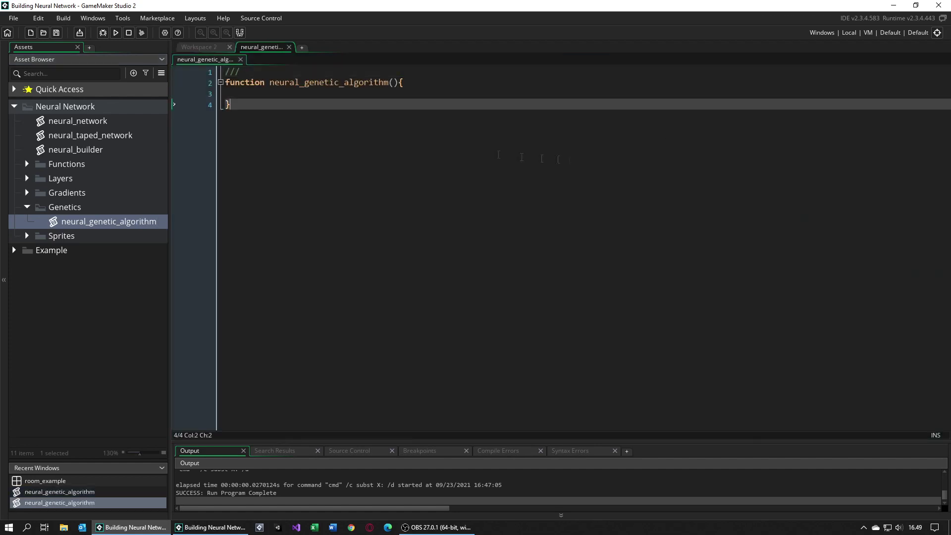
pyautogui.hotkey('ctrl', 'a')
pyautogui.hotkey('ctrl', 'v')
pyautogui.press('Return')
pyautogui.press('Return')
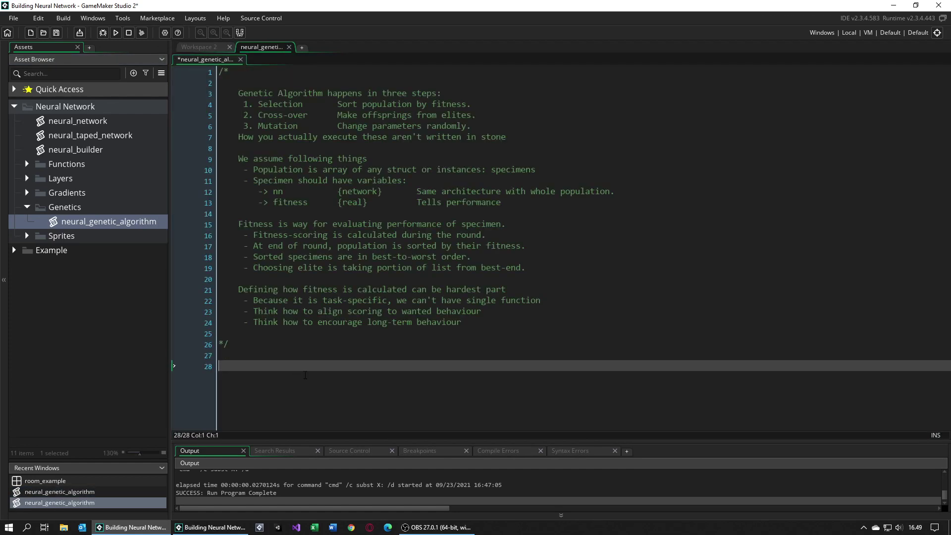
pyautogui.scroll(-3, 305, 375)
pyautogui.scroll(-4, 296, 175)
pyautogui.write('/// @func   neural_genetic_selection(population);')
pyautogui.press('Return')
pyautogui.write('/// @desc   Sorts population by th')
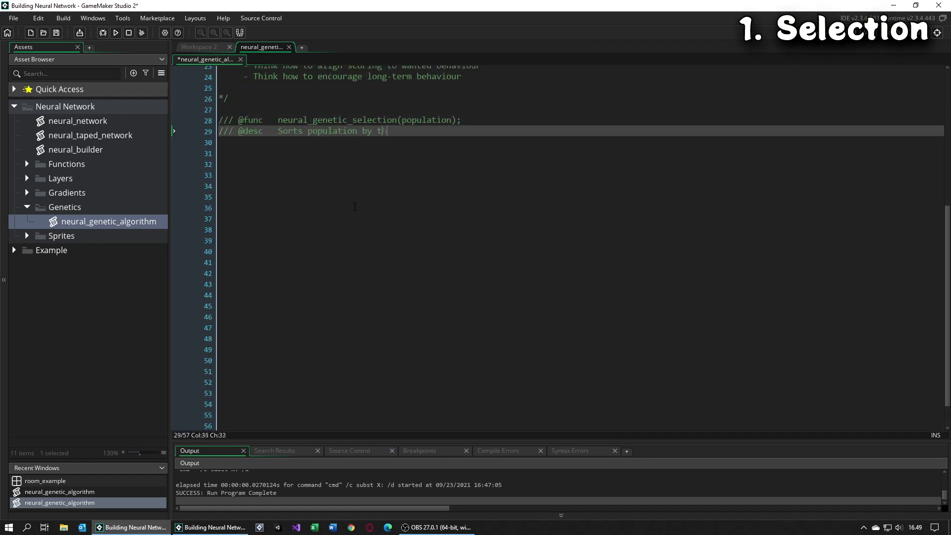
pyautogui.write('eir fitness-scoring, assumes higher is better')
pyautogui.press('Return')
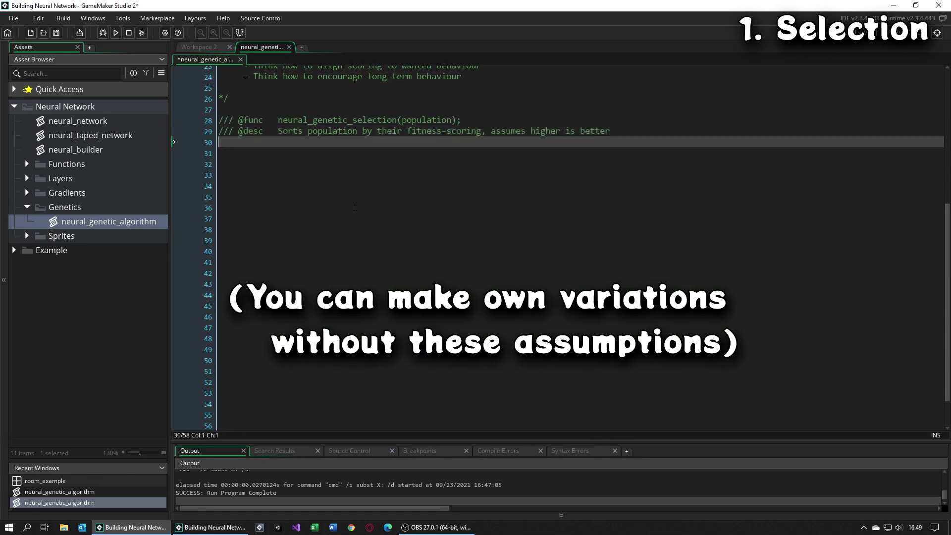
pyautogui.write('/// @param  {array} population  Array of Structs/insta')
pyautogui.press('Delete')
pyautogui.write('s')
pyautogui.press('End')
pyautogui.press('Return')
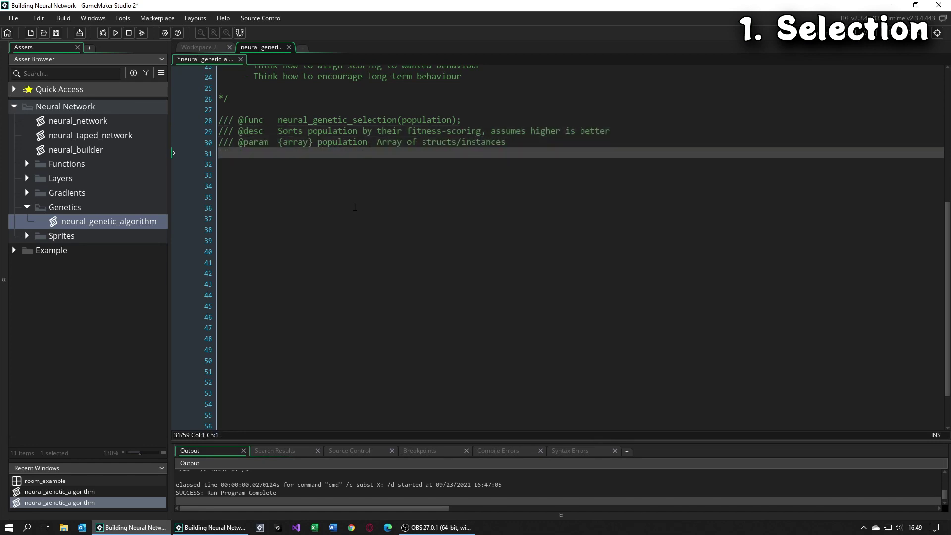
pyautogui.write('nction')
# Write neural_genetic_selection sorting population with a B.fitness - A.fitness comparator, then save.
pyautogui.moveTo(459, 120); pyautogui.dragTo(278, 120)
pyautogui.hotkey('ctrl', 'c')
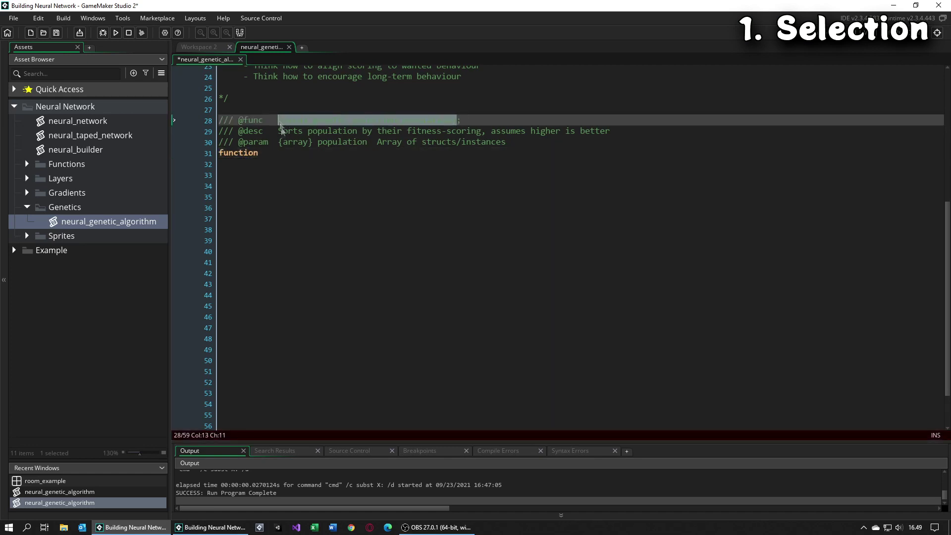
pyautogui.click(321, 155)
pyautogui.hotkey('ctrl', 'v')
pyautogui.write('{')
pyautogui.press('Return')
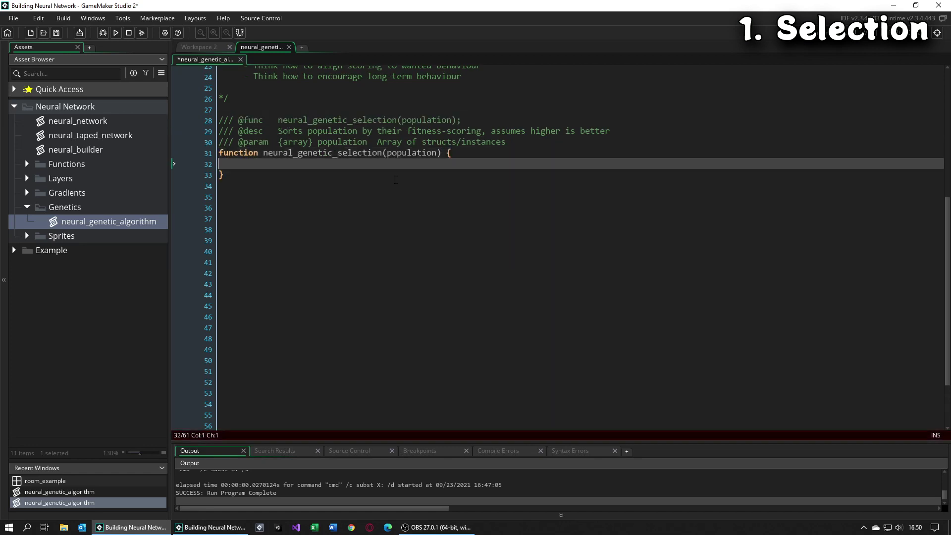
pyautogui.write('array_sort(population), );')
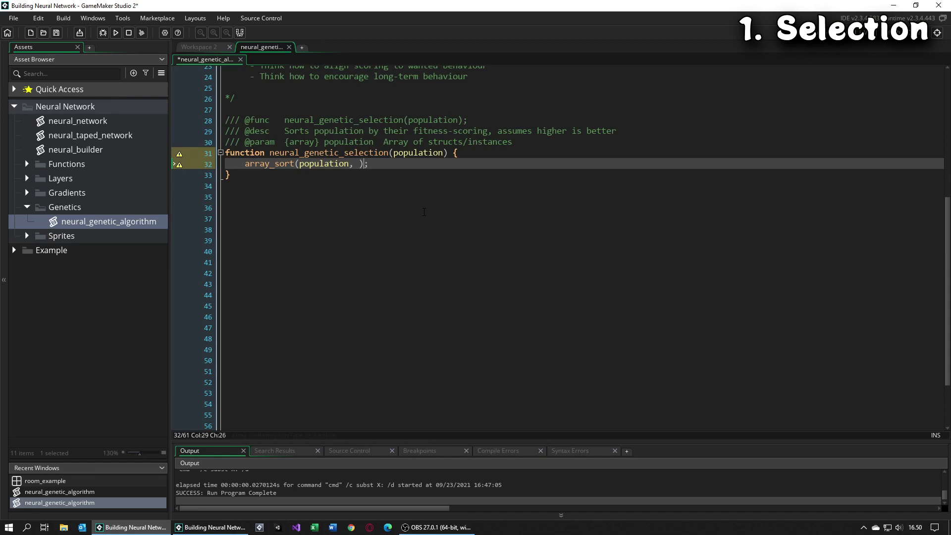
pyautogui.press('Left')
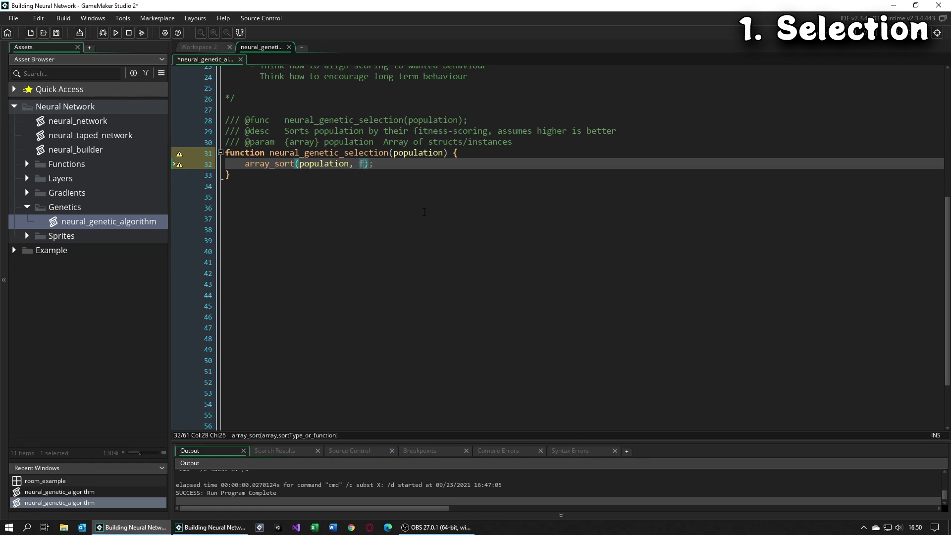
pyautogui.write('unction(A, B) {}')
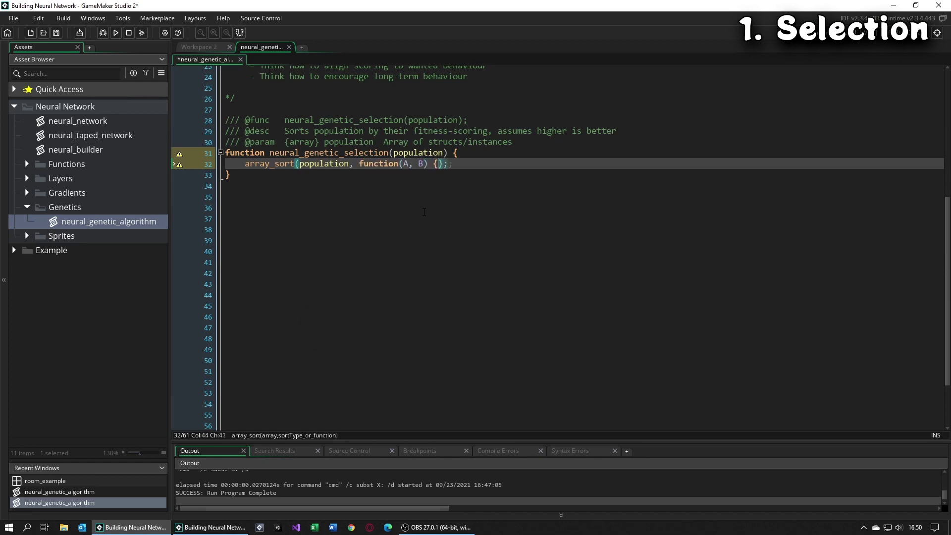
pyautogui.press('Return')
pyautogui.press('Return')
pyautogui.press('Up')
pyautogui.write('return ')
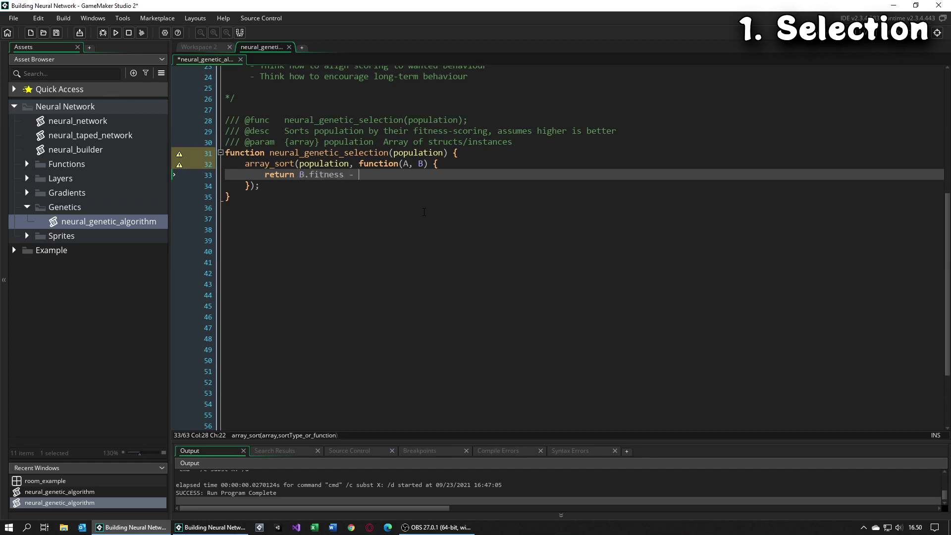
pyautogui.write(';')
pyautogui.hotkey('ctrl', 's')
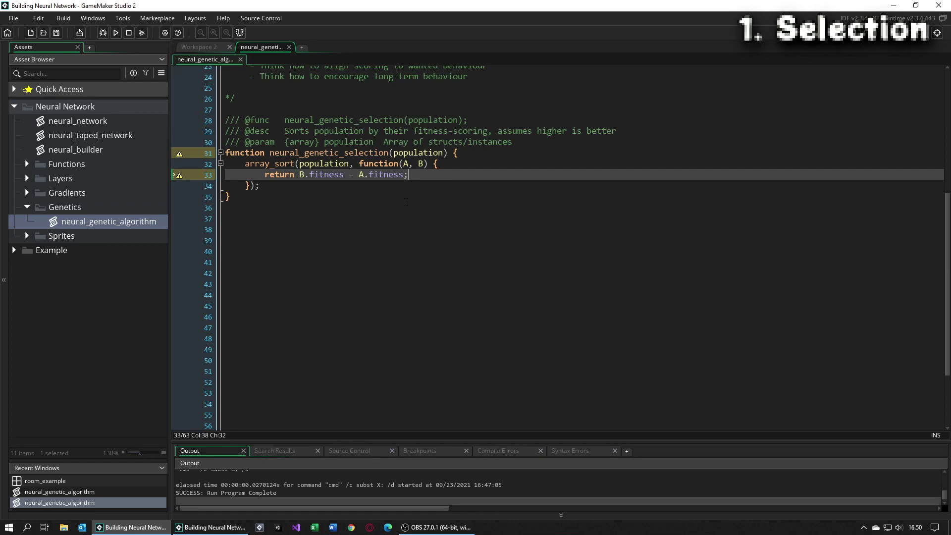
pyautogui.click(383, 206)
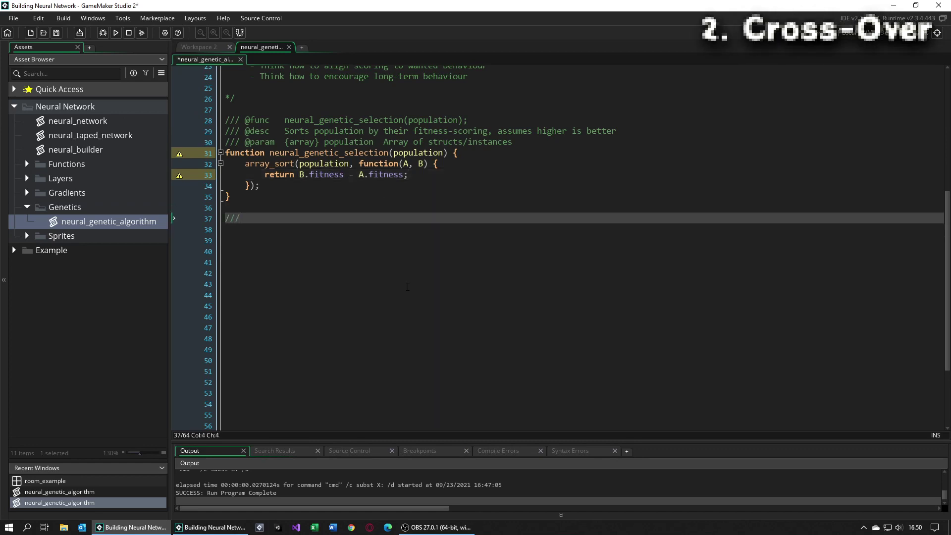
pyautogui.write('@func   neural_genetic_crossover(population, elitism);')
pyautogui.press('Return')
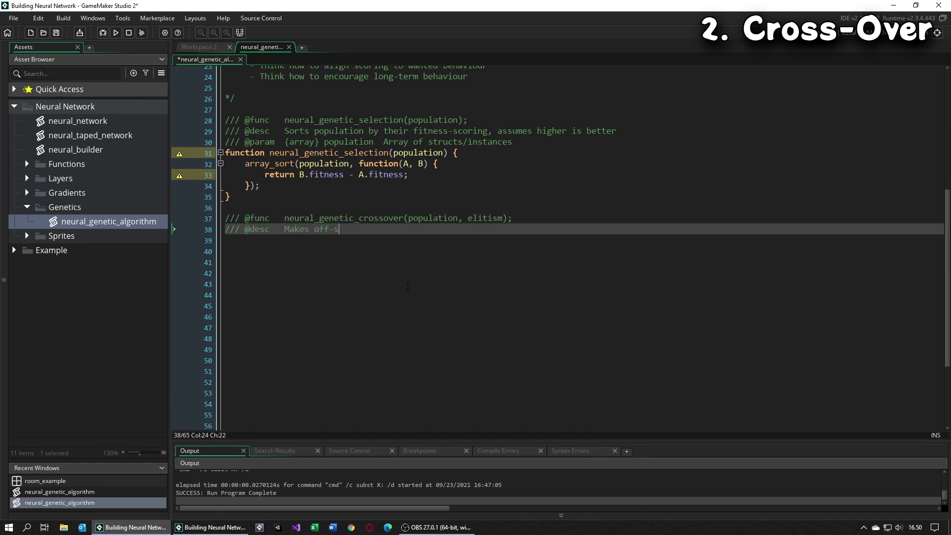
pyautogui.write('rings from chosen elite. Portion is given as relative value.')
pyautogui.press('Return')
pyautogui.write('@param  {array')
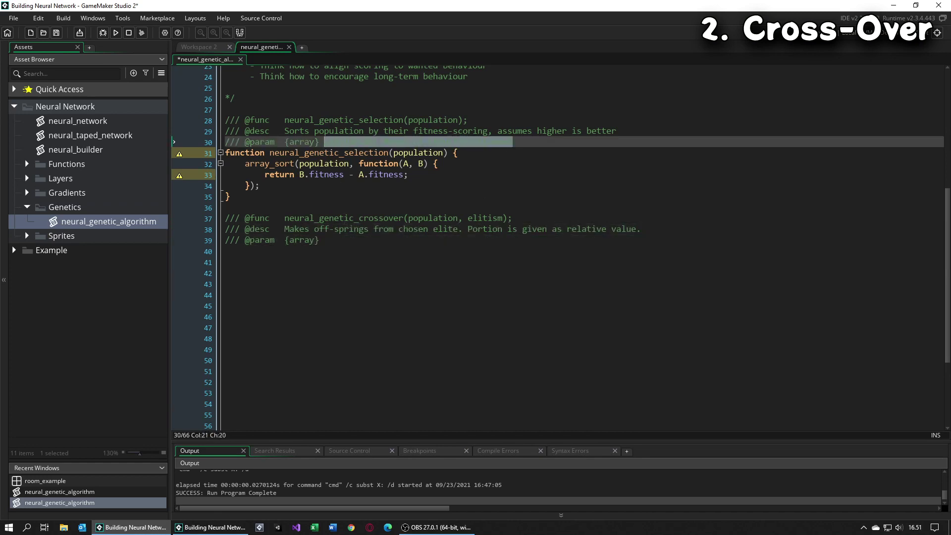
pyautogui.write('} population  Array of structs/instances')
pyautogui.press('Return')
pyautogui.write('real}      eltisim     What portion is cons')
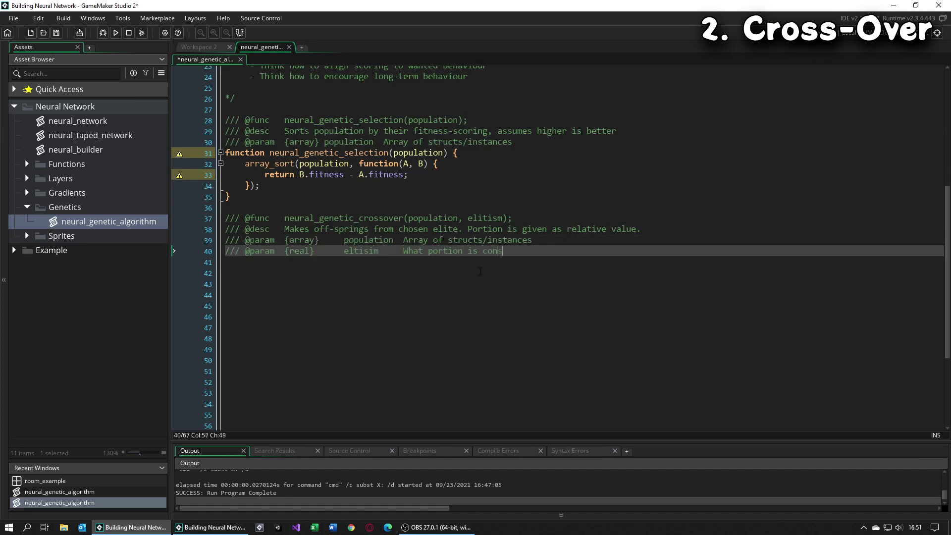
pyautogui.write('dered as elite.')
pyautogui.press('Return')
pyautogui.scroll(-1, 484, 265)
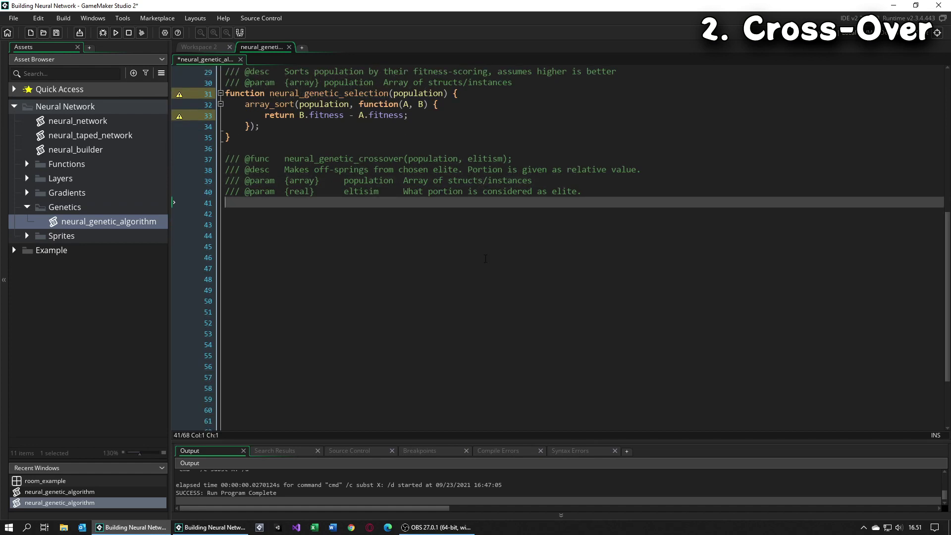
# Move the 'Portion is given' sentence onto the elitism parameter and align the descriptions.
pyautogui.click(476, 192)
pyautogui.write('Assumes that population has been sorted.')
pyautogui.hotkey('ctrl', 'shift', 'Left')
pyautogui.hotkey('ctrl', 'shift', 'Left')
pyautogui.hotkey('ctrl', 'shift', 'Left')
pyautogui.hotkey('ctrl', 'x')
pyautogui.press('Down')
pyautogui.press('Down')
pyautogui.press('End')
pyautogui.hotkey('ctrl', 'v')
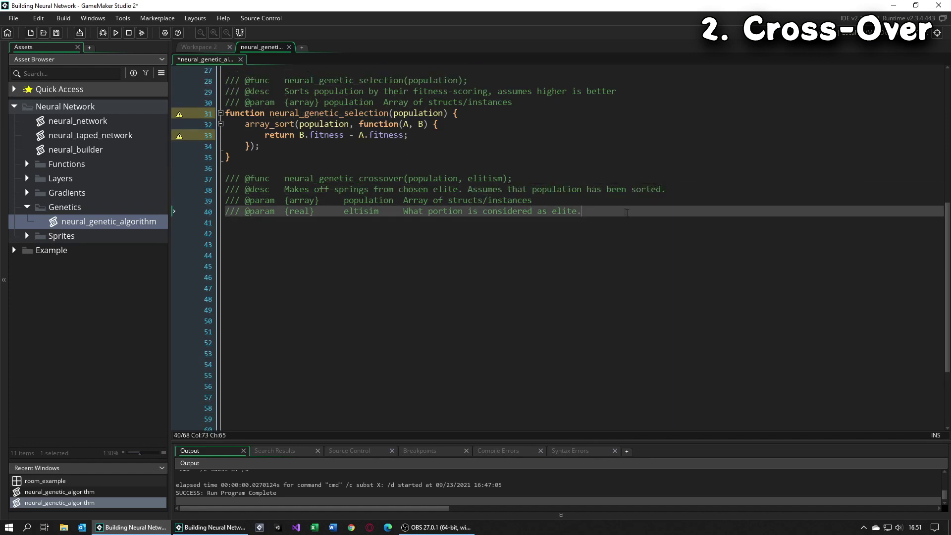
pyautogui.hotkey('ctrl', 'shift', 'Left')
pyautogui.hotkey('ctrl', 'shift', 'Left')
pyautogui.hotkey('ctrl', 'shift', 'Left')
pyautogui.press('BackSpace')
pyautogui.hotkey('ctrl', 'Left')
pyautogui.hotkey('ctrl', 'Left')
pyautogui.hotkey('ctrl', 'Left')
pyautogui.write('[0-1]')
pyautogui.press('Down')
pyautogui.press('Tab')
pyautogui.press('Up')
pyautogui.press('Up')
pyautogui.press('Up')
# Copy the neural_genetic_crossover signature onto the line below the documentation.
pyautogui.press('Home')
pyautogui.hotkey('ctrl', 'Right')
pyautogui.hotkey('ctrl', 'Right')
pyautogui.hotkey('ctrl', 'Right')
pyautogui.hotkey('shift', 'End')
pyautogui.hotkey('shift', 'Left')
pyautogui.hotkey('ctrl', 'c')
pyautogui.press('Down')
pyautogui.press('Down')
pyautogui.press('Down')
pyautogui.hotkey('ctrl', 'v')
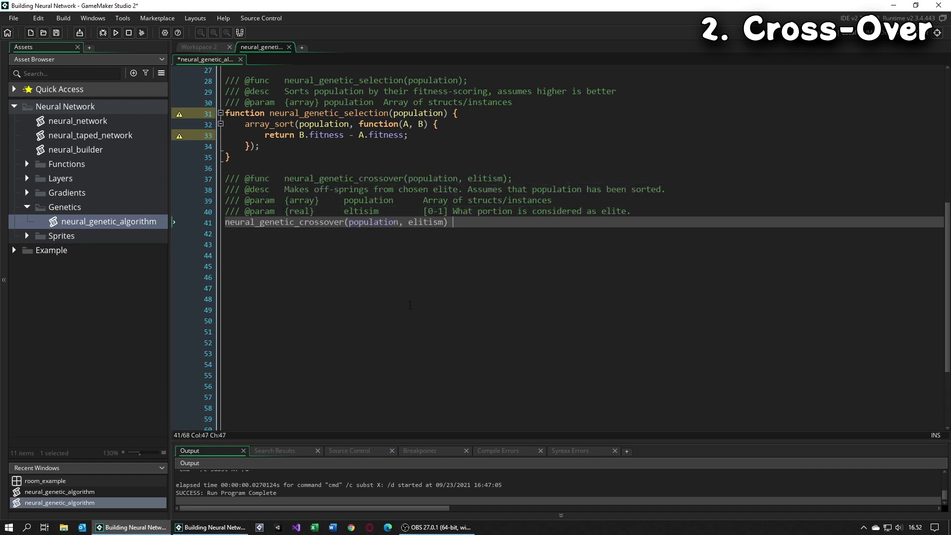
pyautogui.write('{')
# Turn the crossover signature into a function declaration with an open body.
pyautogui.press('Return')
pyautogui.press('Up')
pyautogui.press('Up')
pyautogui.press('Up')
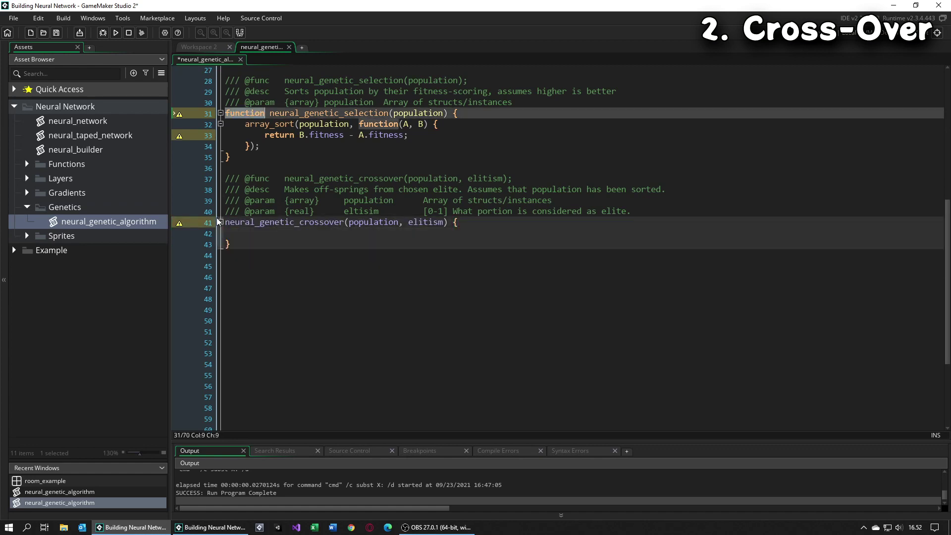
pyautogui.hotkey('ctrl', 'c')
pyautogui.press('Down')
pyautogui.press('Down')
pyautogui.press('Down')
pyautogui.press('Home')
pyautogui.hotkey('ctrl', 'v')
pyautogui.press('Down')
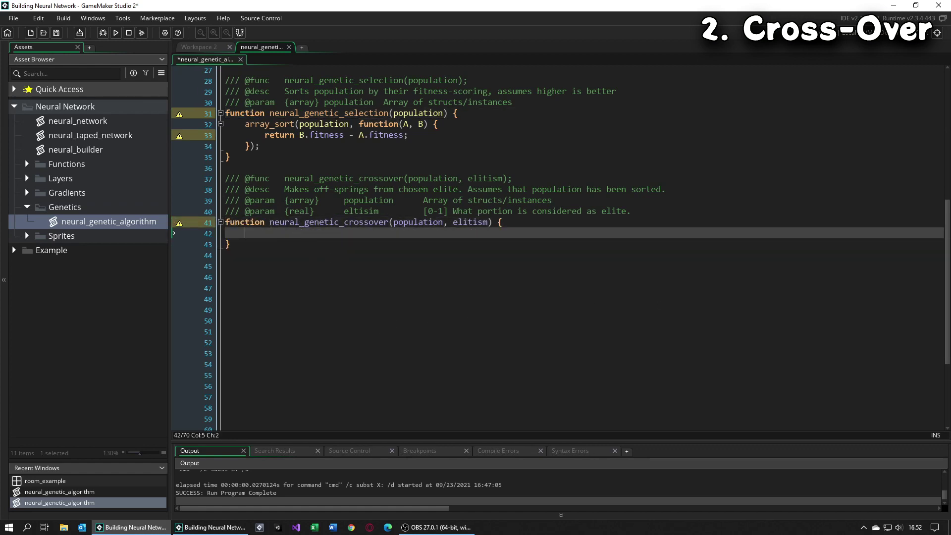
pyautogui.write('// Portion considered as elite')
# Add the count lines and a loop over the non-elite members, then save.
pyautogui.press('Return')
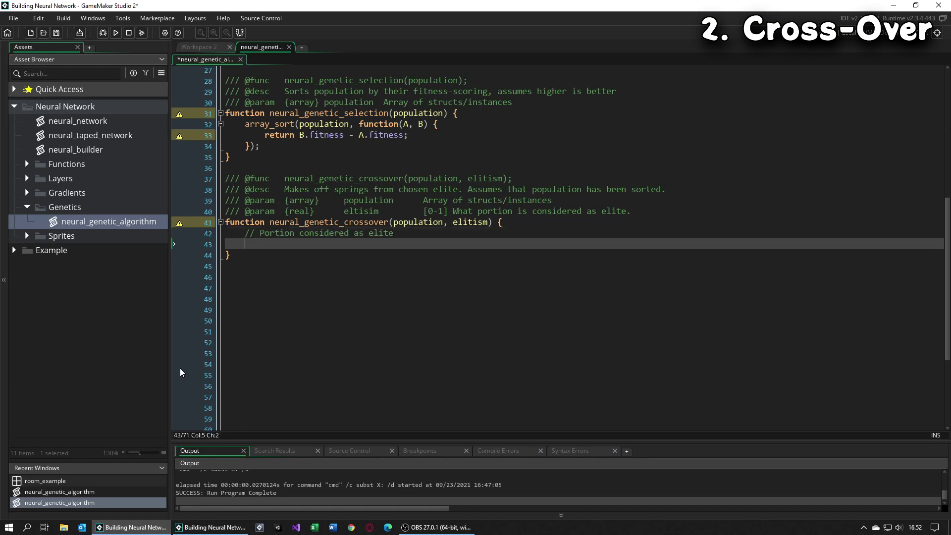
pyautogui.write('var count = array_length(population);')
pyautogui.press('Return')
pyautogui.write('var eliteCount = max(1, ceil(count * elitism));')
pyautogui.press('Return')
pyautogui.press('Return')
pyautogui.scroll(-2, 298, 264)
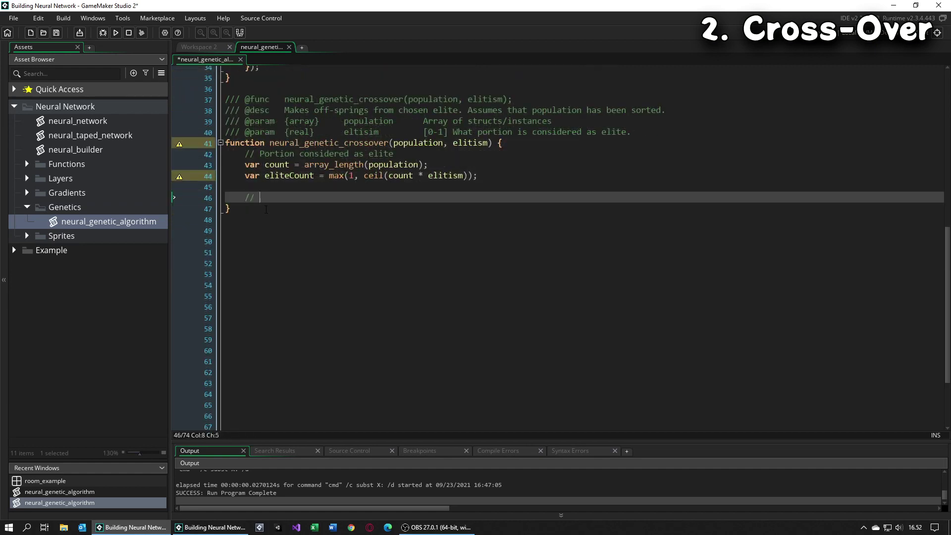
pyautogui.write('Replace rest of population with off-spr')
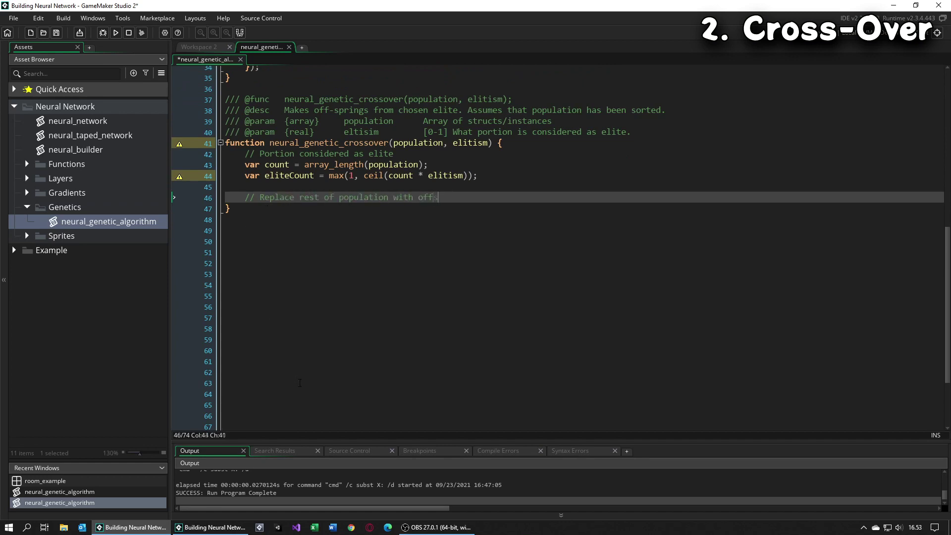
pyautogui.write('ings of elite')
pyautogui.press('Return')
pyautogui.write('for(var c = eliteCount; c < count; c++) {')
pyautogui.press('Return')
pyautogui.press('Return')
pyautogui.press('Up')
pyautogui.hotkey('ctrl', 's')
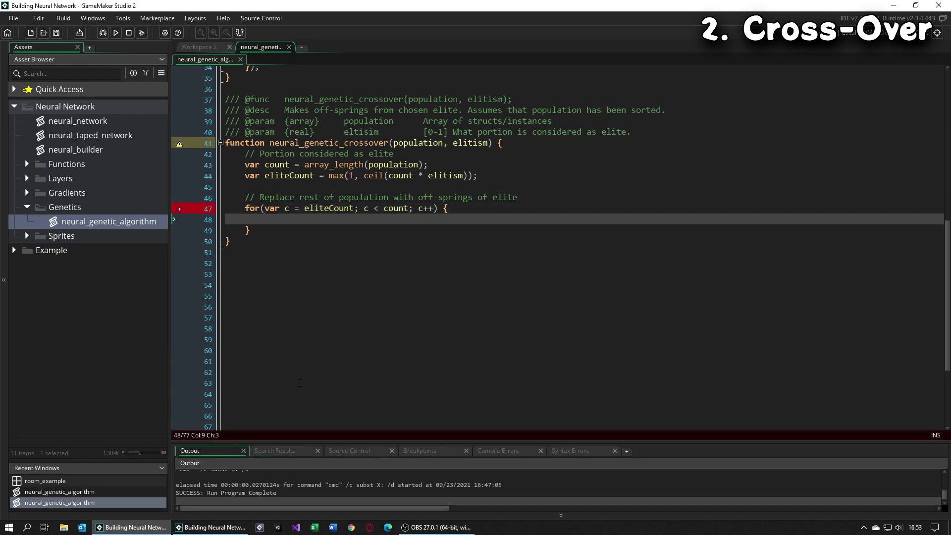
pyautogui.write('var parentA')
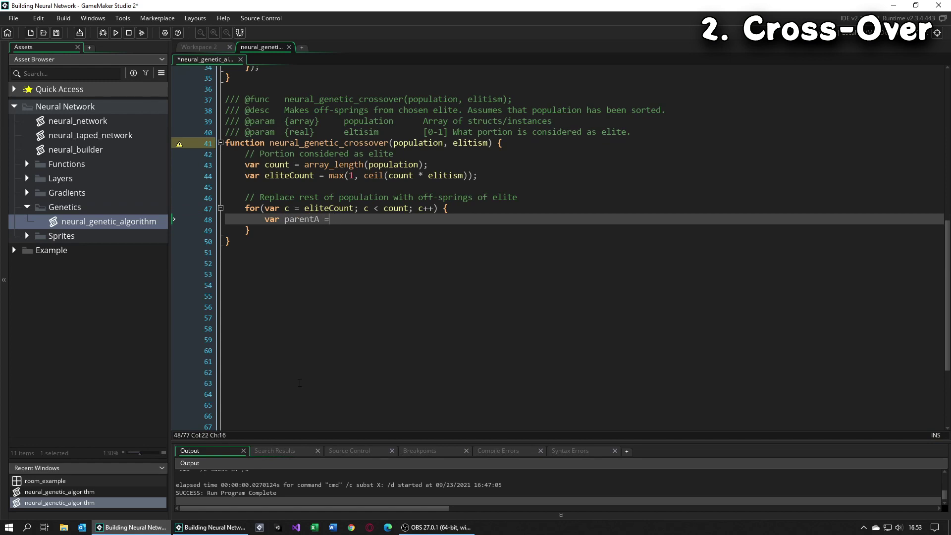
pyautogui.write(' = population[].nn.')
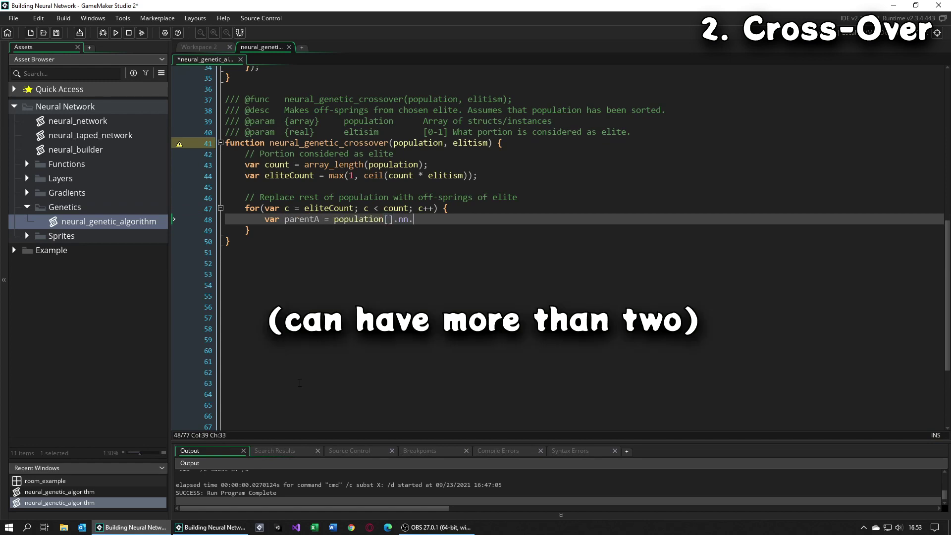
pyautogui.write('layers')
# Pick random elite parents parentA and parentB with irandom inside the loop.
pyautogui.press('Left')
pyautogui.press('Left')
pyautogui.press('Left')
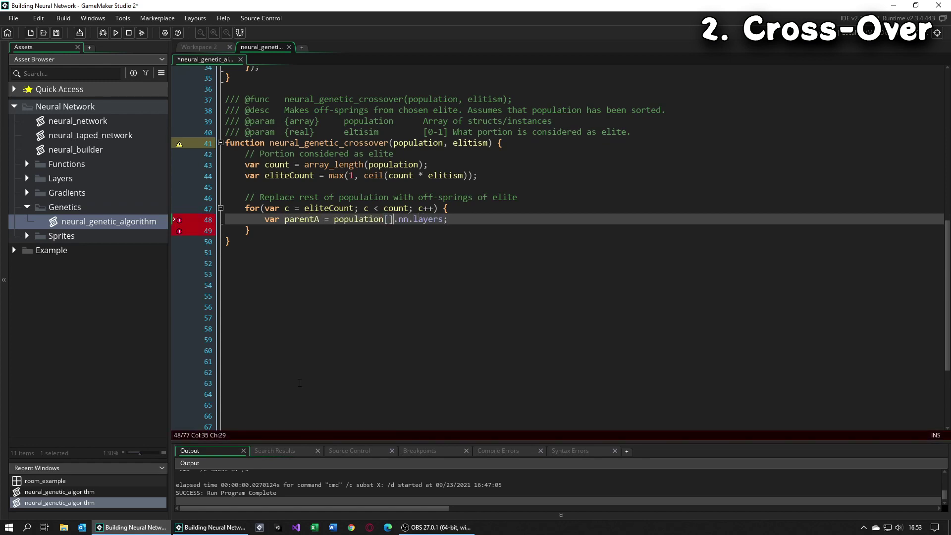
pyautogui.write('irandom(elite')
pyautogui.press('Menu')
pyautogui.press('Escape')
pyautogui.write('Co')
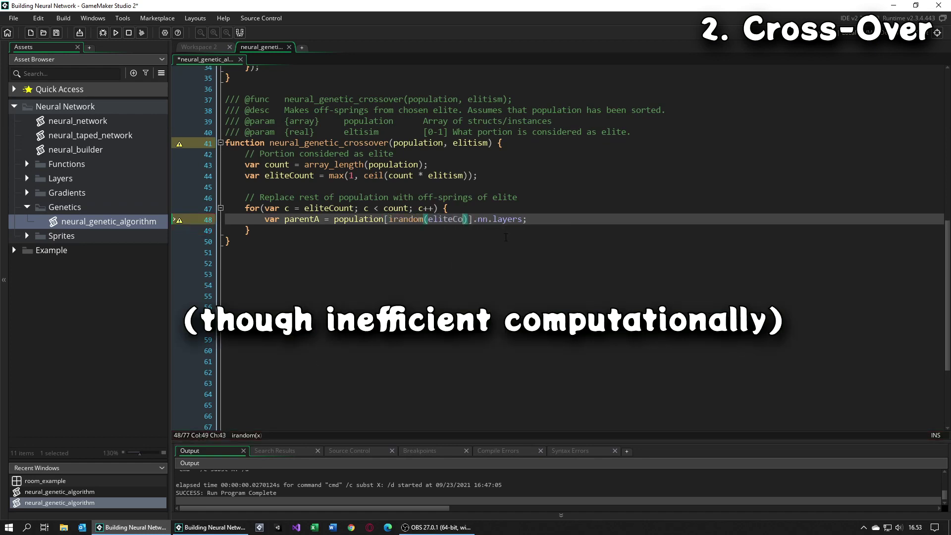
pyautogui.write('unt-1')
pyautogui.press('Down')
pyautogui.press('Down')
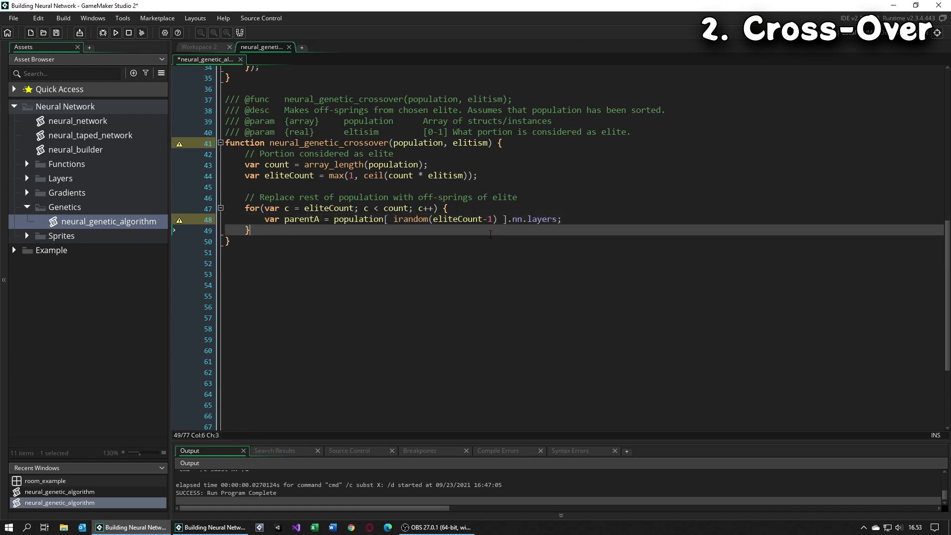
pyautogui.click(322, 230)
pyautogui.press('BackSpace')
pyautogui.write('B')
pyautogui.click(549, 257)
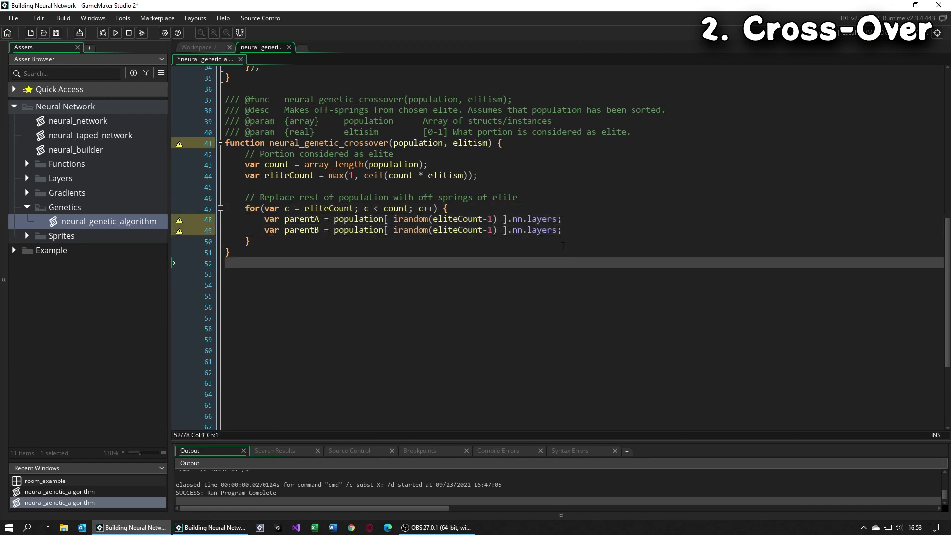
pyautogui.click(562, 246)
pyautogui.press('Up')
pyautogui.press('Return')
pyautogui.write('var ch')
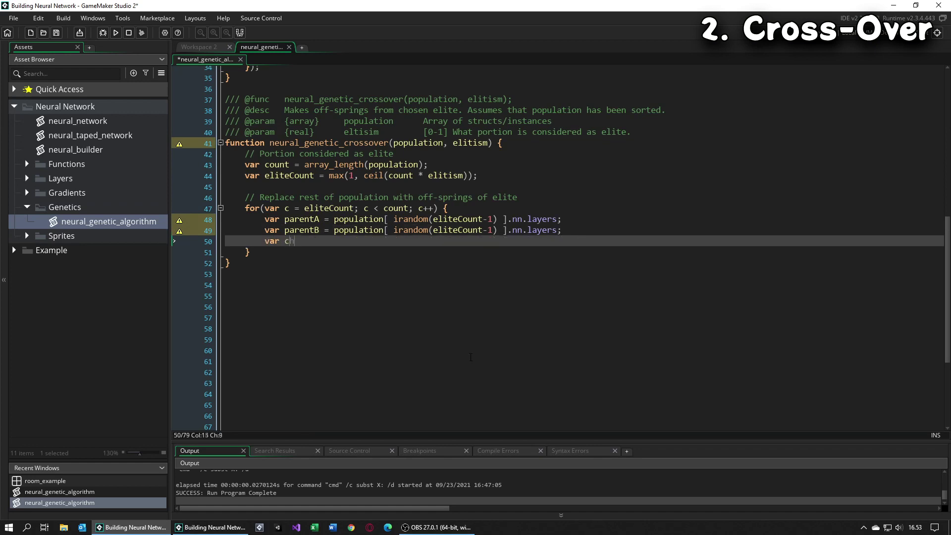
pyautogui.write('ild = population[c].nn.layers;')
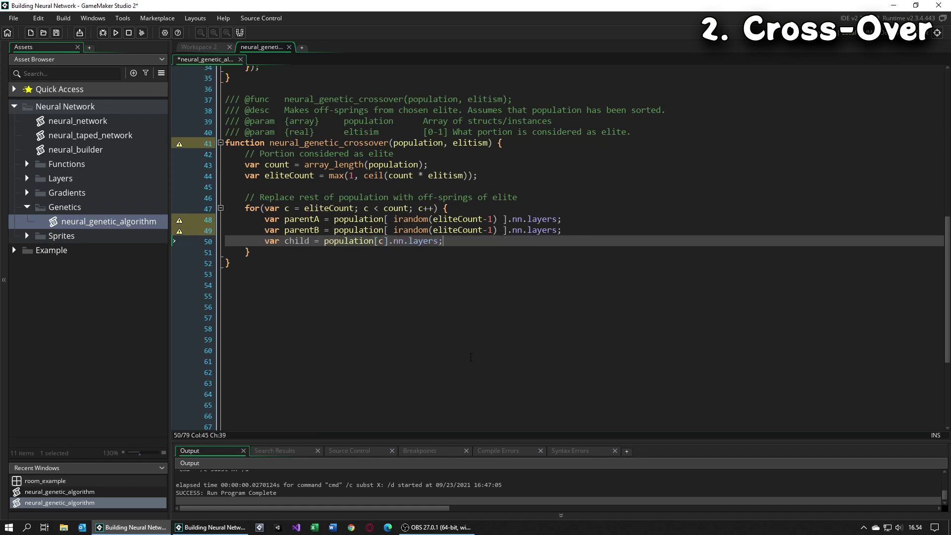
# Add the child layers variable and a layer loop from 1 calling neural_genetic_layer_crossover.
pyautogui.press('Return')
pyautogui.press('Return')
pyautogui.write('// Crossover from the parents')
pyautogui.press('Return')
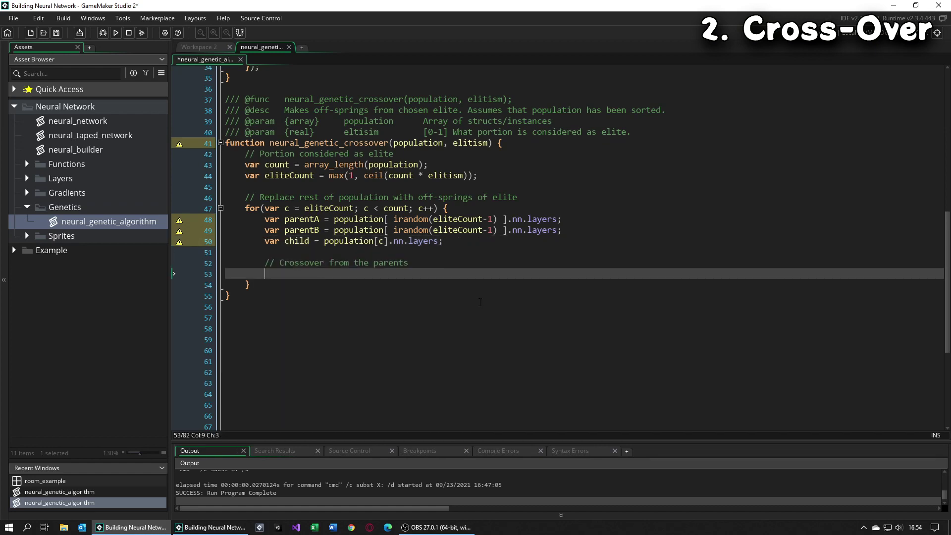
pyautogui.write('pulation[c].nn.size;')
pyautogui.press('Return')
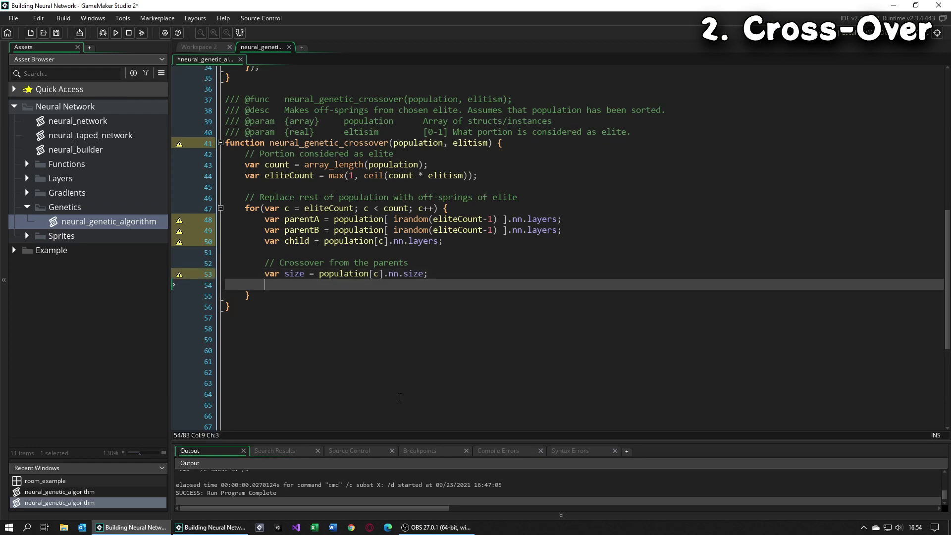
pyautogui.write('var i = 1; i ')
pyautogui.write('< size; i++) {')
pyautogui.press('Return')
pyautogui.press('Return')
pyautogui.scroll(-1, 363, 330)
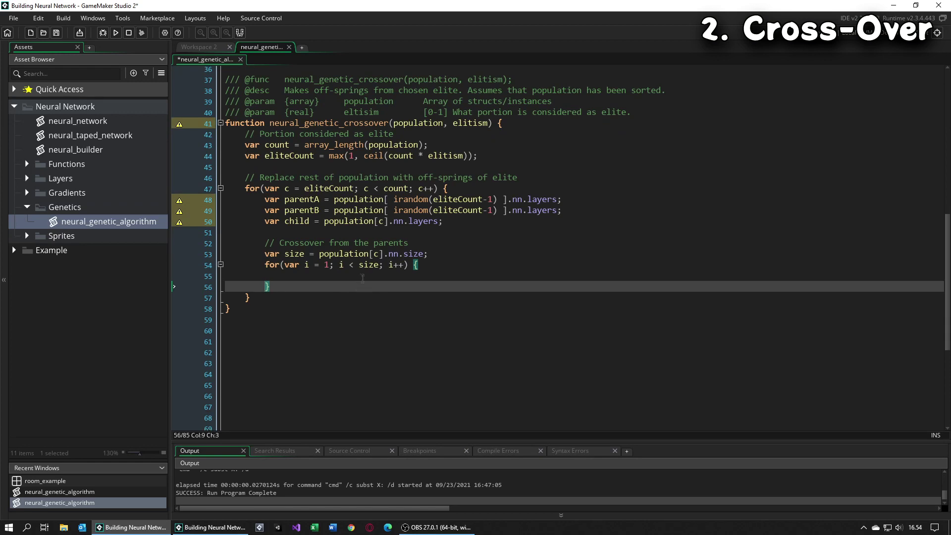
pyautogui.press('Up')
pyautogui.press('Up')
pyautogui.press('End')
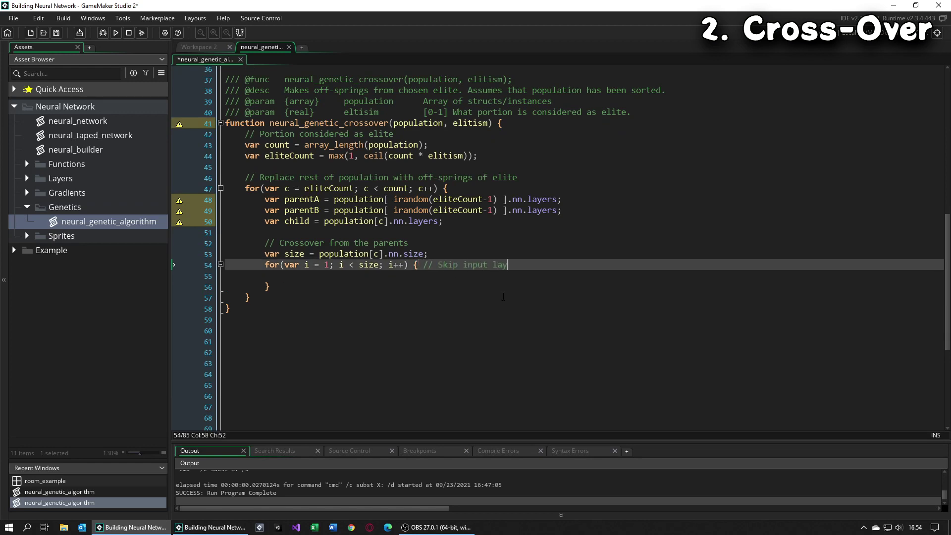
pyautogui.press('Return')
pyautogui.write('neural_genetic_layer_crossover')
pyautogui.press('Return')
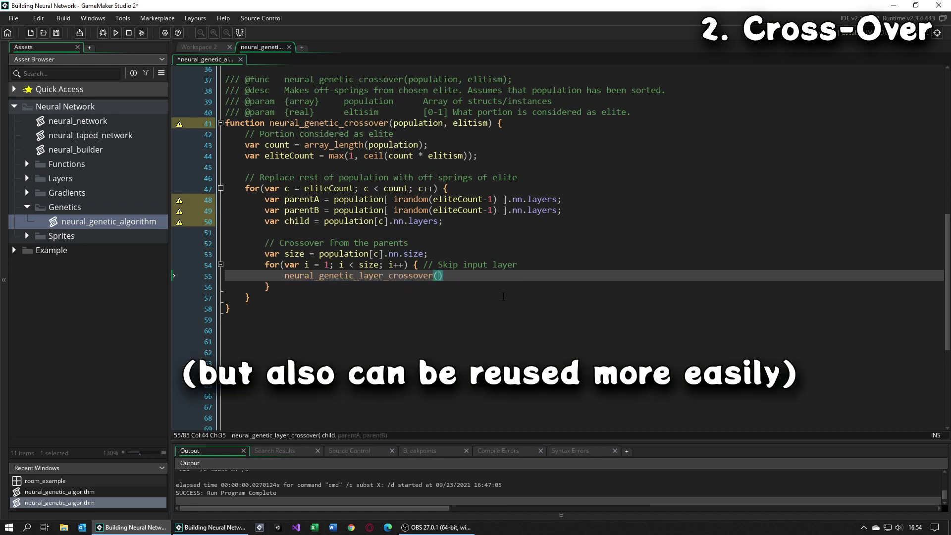
pyautogui.write('child[i], parentA[i], parentB[i]);')
# Save the script and add blank lines below the crossover function.
pyautogui.hotkey('ctrl', 's')
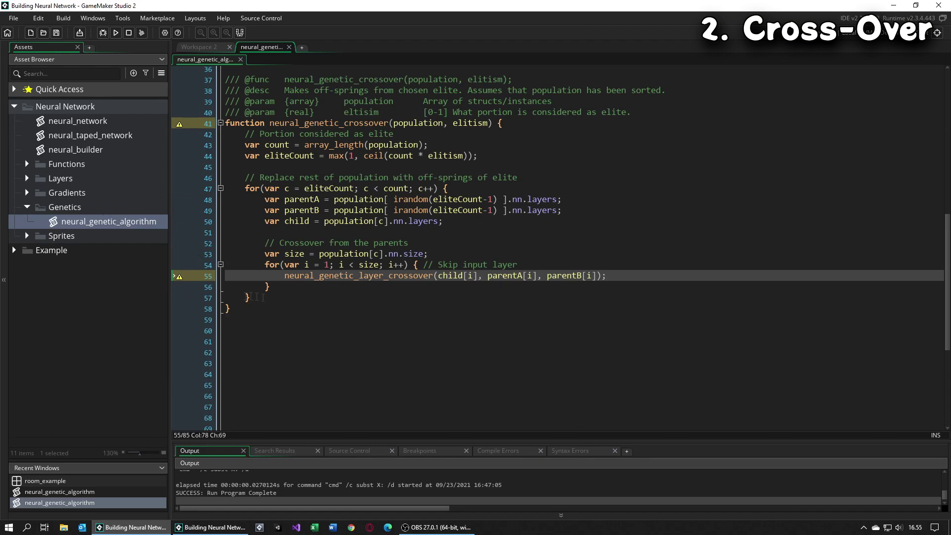
pyautogui.press('Down')
pyautogui.press('Down')
pyautogui.press('Down')
pyautogui.press('Return')
pyautogui.press('Return')
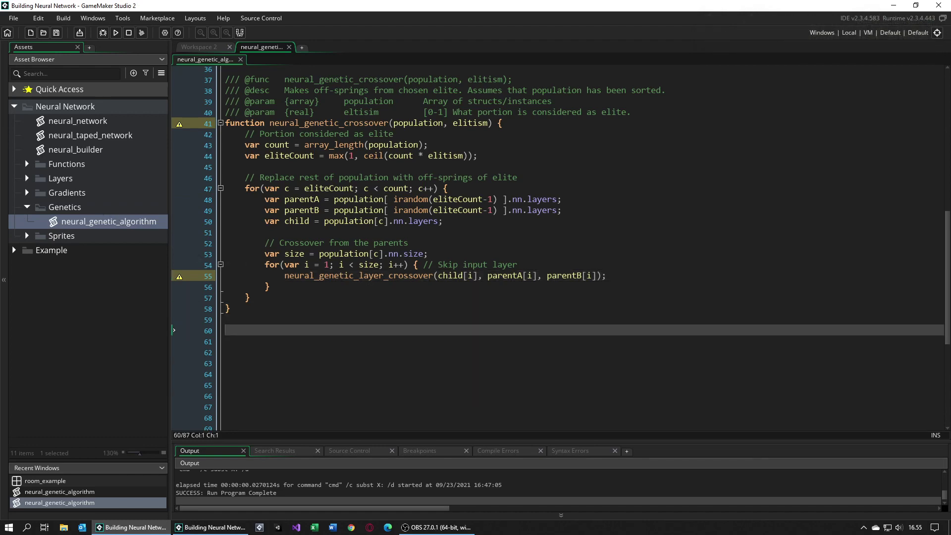
pyautogui.scroll(-5, 333, 322)
pyautogui.write('/// @func   neural_g')
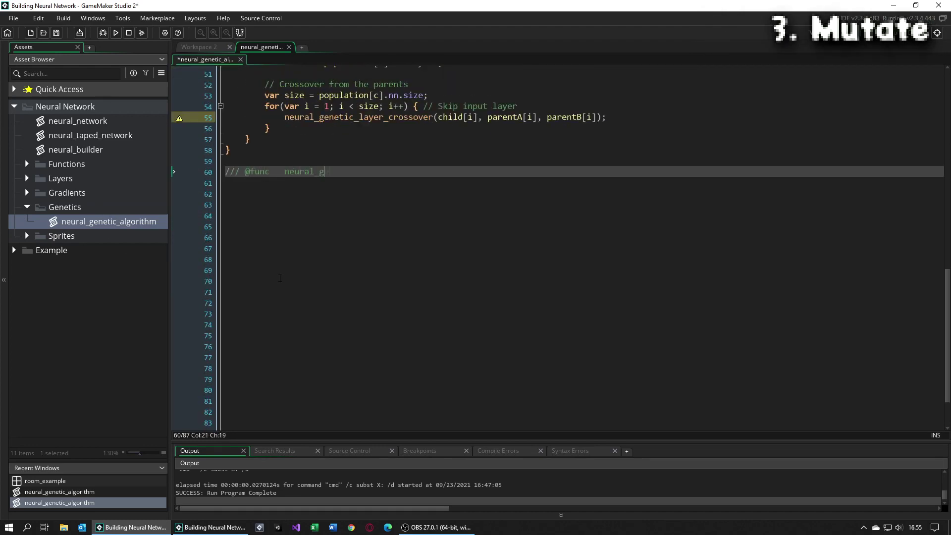
pyautogui.write('enetic_mutate(population, start, stop, amount, rate);')
pyautogui.press('Return')
pyautogui.write('/// @desc   Mutates given portion of population.')
pyautogui.press('Return')
pyautogui.write('/// @param  {array}     population      Array of structs/instances')
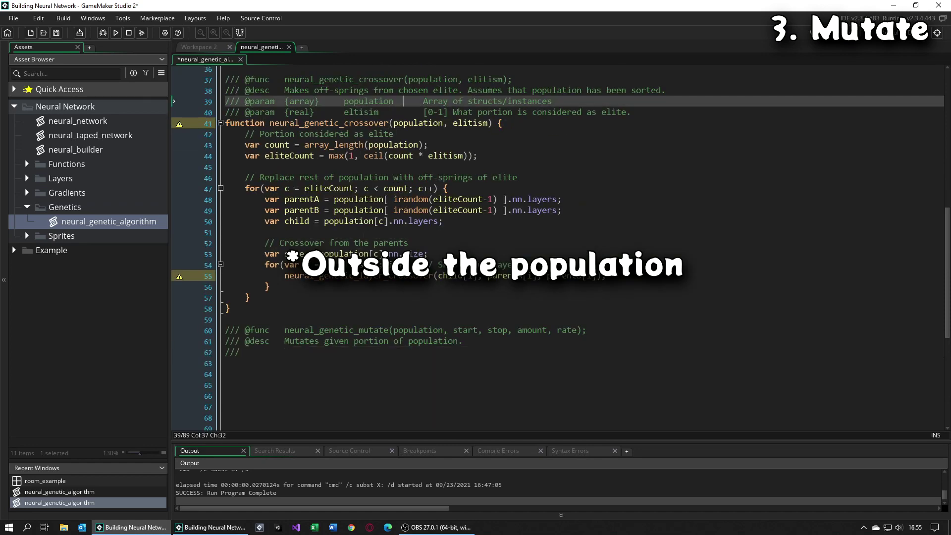
pyautogui.press('Return')
pyautogui.write('/// @param  {real')
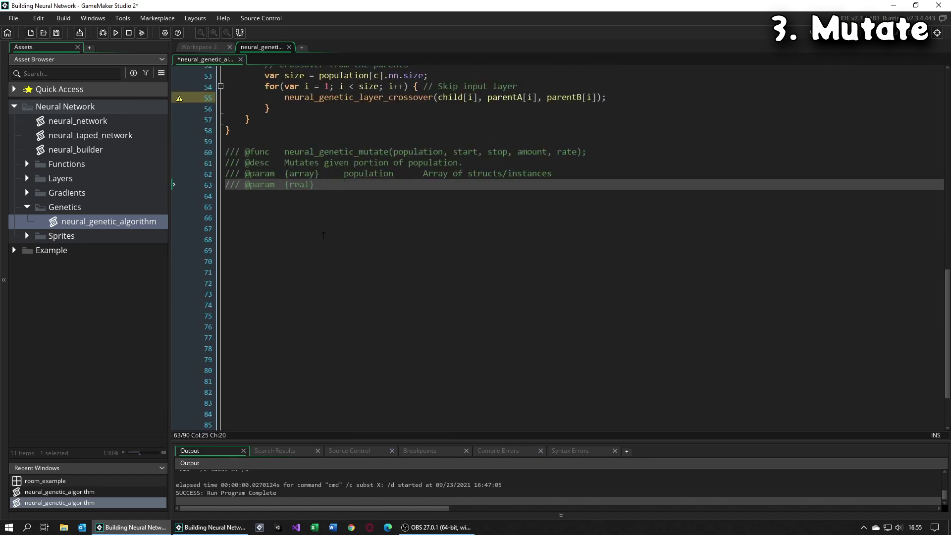
pyautogui.hotkey('ctrl', 'd')
pyautogui.hotkey('ctrl', 'd')
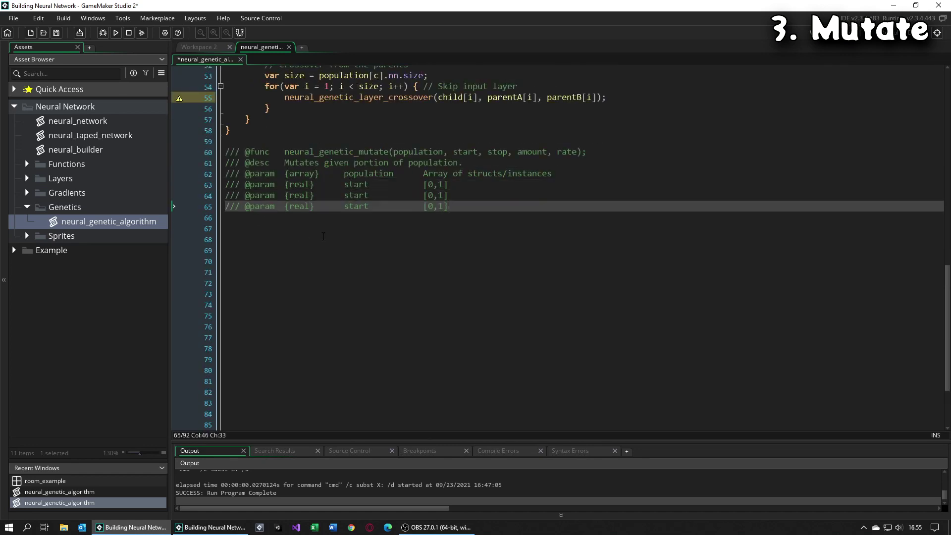
pyautogui.hotkey('ctrl', 'd')
# Fill in the start, stop, amount and rate parameter descriptions.
pyautogui.press('Up')
pyautogui.press('Up')
pyautogui.write('stop')
pyautogui.press('Down')
pyautogui.write('stamount')
pyautogui.press('Down')
pyautogui.hotkey('ctrl', 'BackSpace')
pyautogui.write('rate')
pyautogui.press('Up')
pyautogui.press('Up')
pyautogui.press('Up')
pyautogui.press('End')
pyautogui.write('Start po')
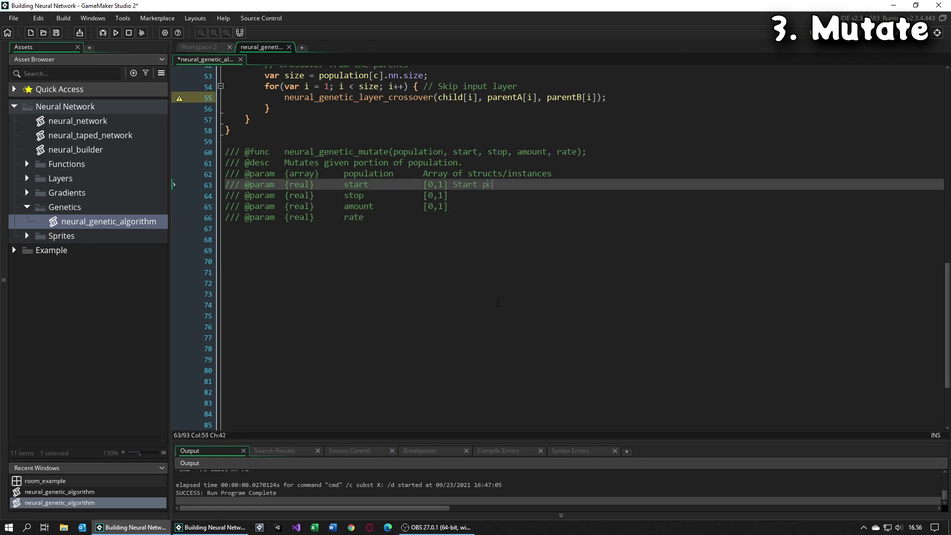
pyautogui.write('sition of portion.')
pyautogui.press('Down')
pyautogui.write('End position of portion.')
pyautogui.press('Down')
pyautogui.write('Amount of mutations, relative to parameter size.')
pyautogui.press('Down')
pyautogui.press('Tab')
pyautogui.press('Tab')
pyautogui.press('Tab')
pyautogui.write('How large the mutations can be.')
# Save, then paste the mutate signature below the comment without its semicolon.
pyautogui.hotkey('ctrl', 's')
pyautogui.click(288, 150)
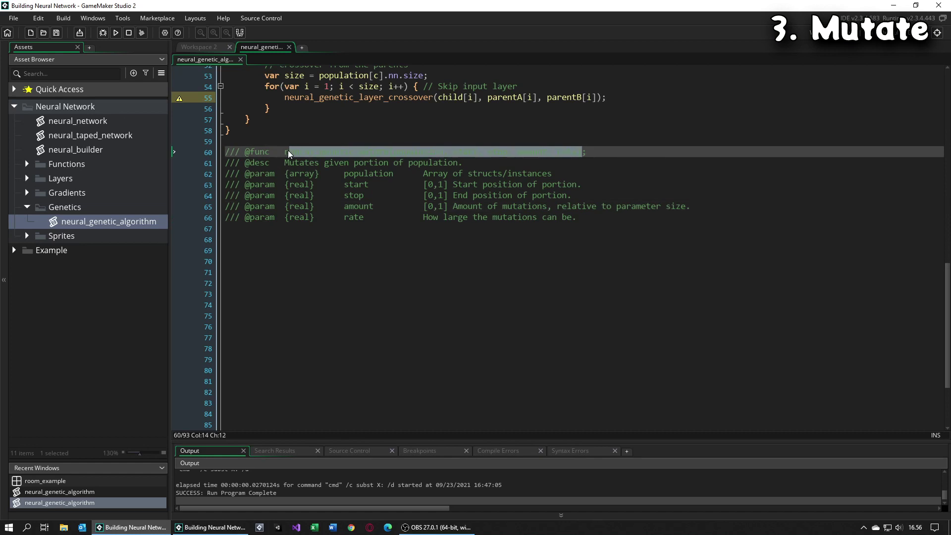
pyautogui.click(261, 227)
pyautogui.write('neural_genetic_mutate(population, start, stop, amount, rate)')
pyautogui.press('BackSpace')
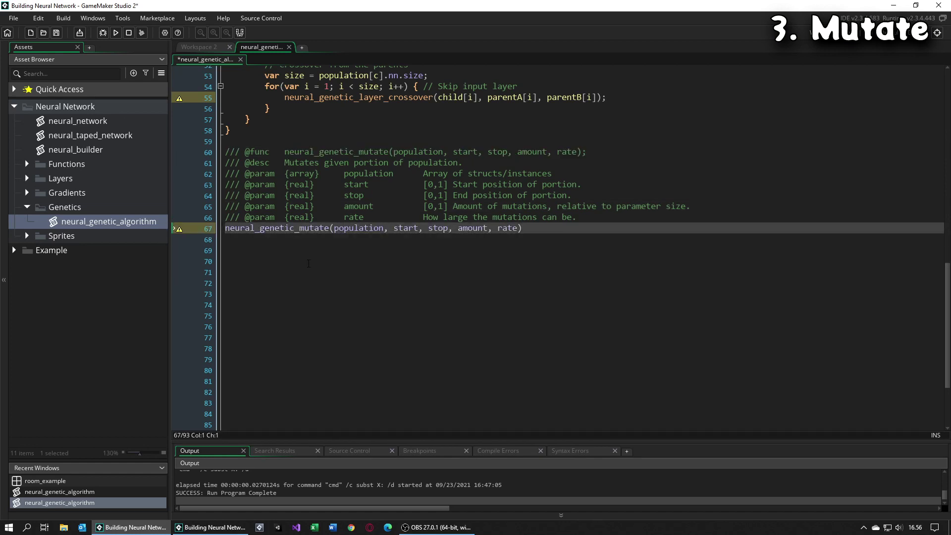
pyautogui.press('Home')
pyautogui.write('function')
# Add braces for the neural_genetic_mutate body and save.
pyautogui.press('Left')
pyautogui.press('Return')
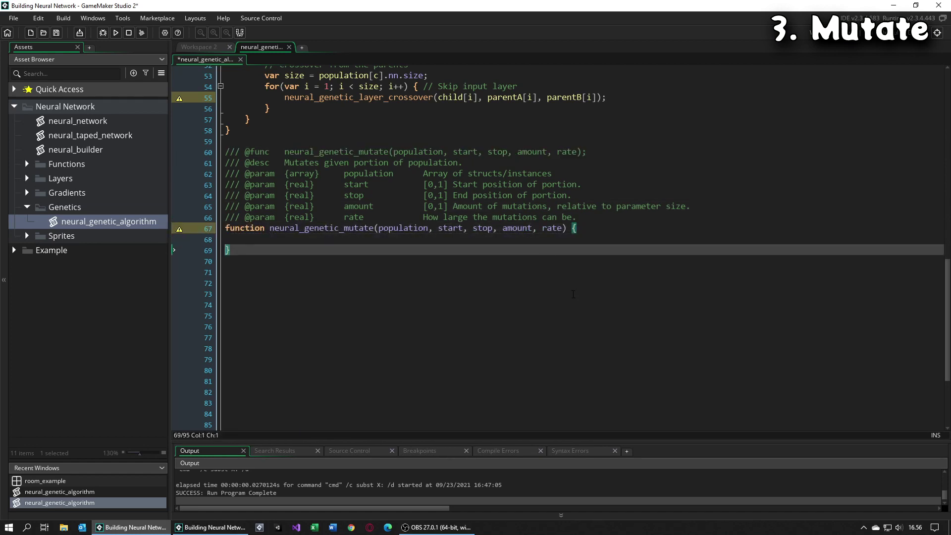
pyautogui.press('Return')
pyautogui.press('Up')
pyautogui.hotkey('ctrl', 's')
pyautogui.scroll(-2, 446, 268)
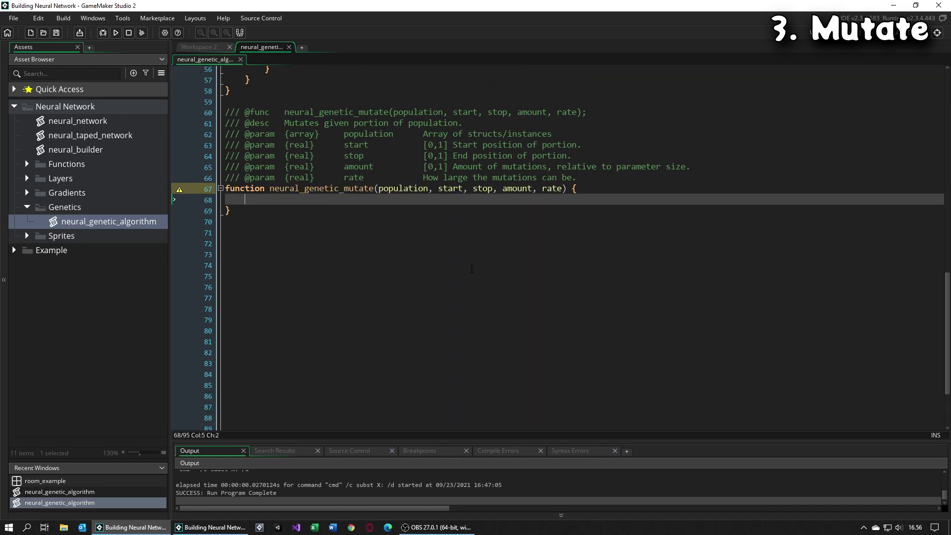
pyautogui.scroll(-1, 328, 302)
pyautogui.write('var count ')
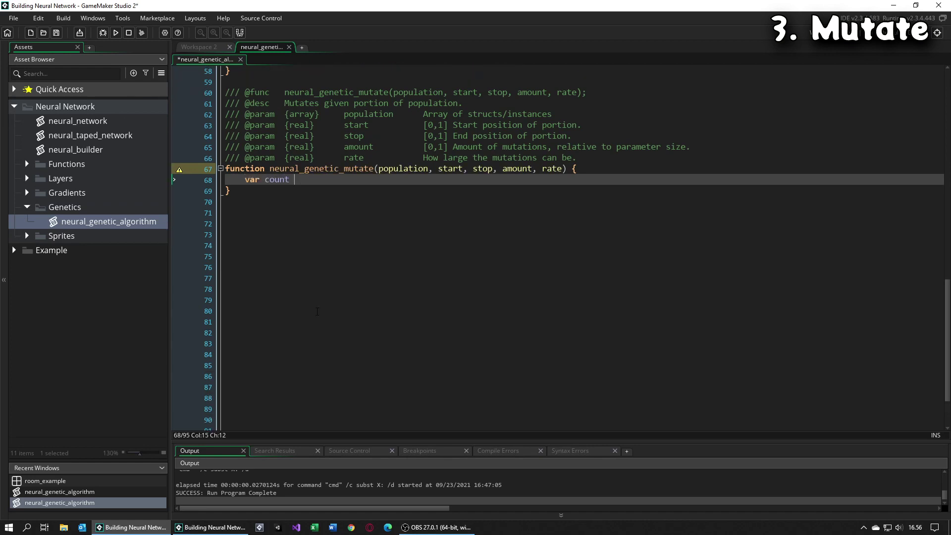
pyautogui.write('= array_length(population);')
# Compute the count, start and ceil-rounded stop values for the mutated portion.
pyautogui.press('Return')
pyautogui.write('start = floor(start*count);')
pyautogui.press('Return')
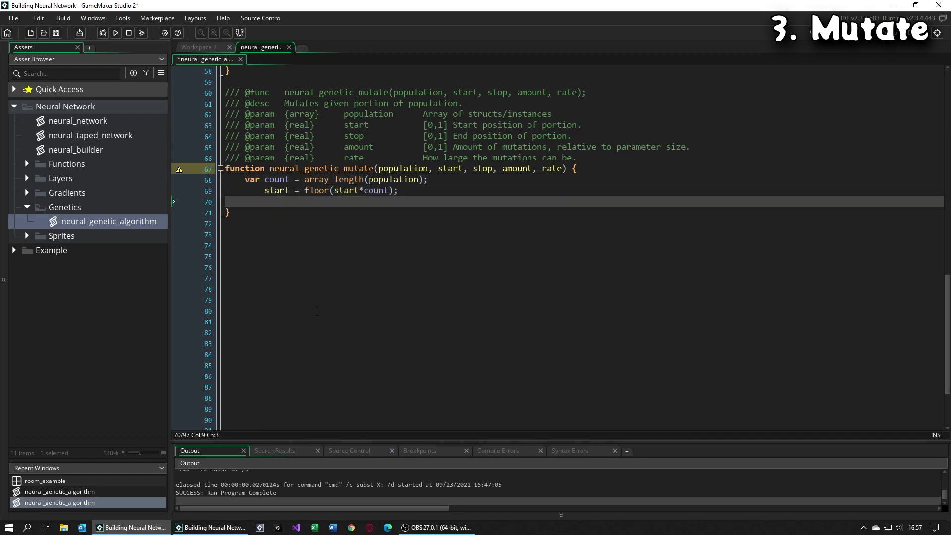
pyautogui.press('Left')
pyautogui.write('stop*count')
pyautogui.press('Right')
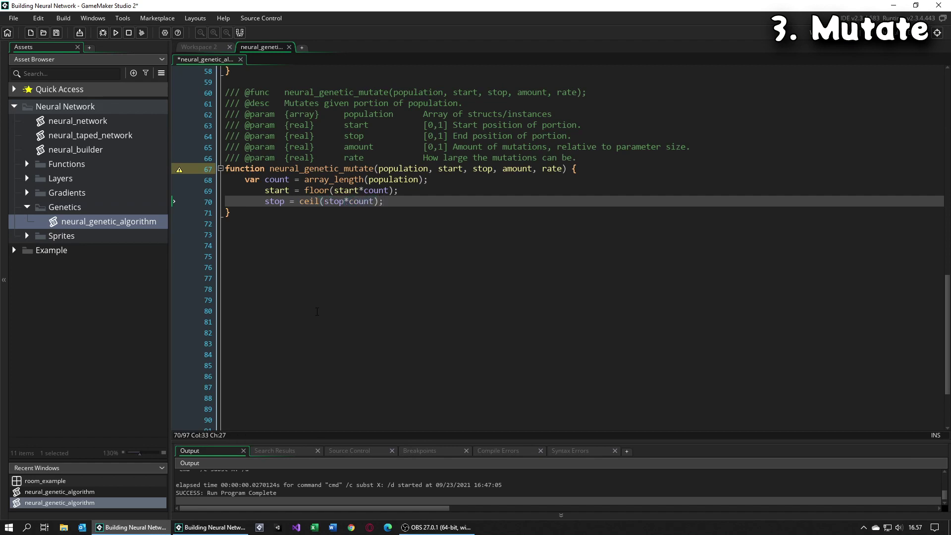
# Loop over the portion's targets, calling neural_genetic_layer_mutate(target[i], amount, rate) per layer.
pyautogui.press('Return')
pyautogui.write('(var c = start; c < stop; c++) {')
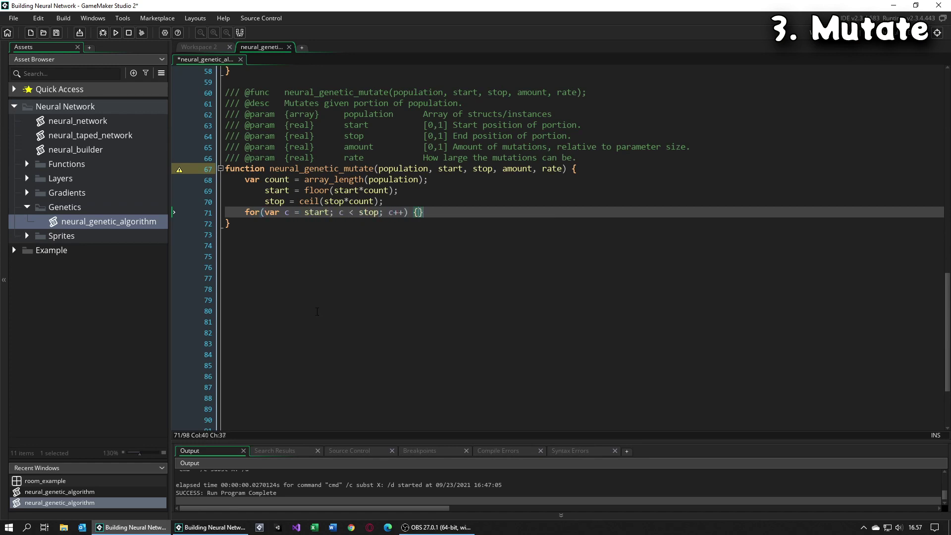
pyautogui.press('Return')
pyautogui.write('var target ')
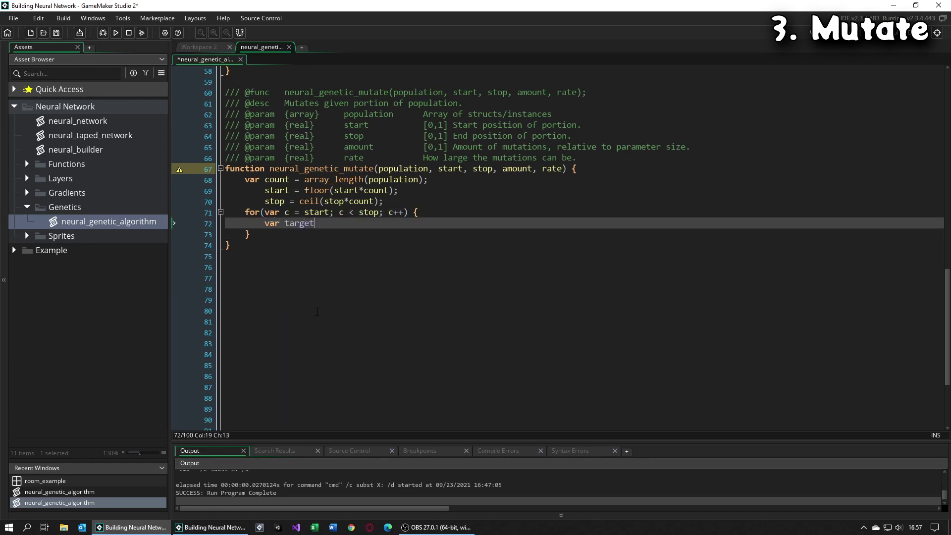
pyautogui.write('= population[c].nn.layers;')
pyautogui.press('Return')
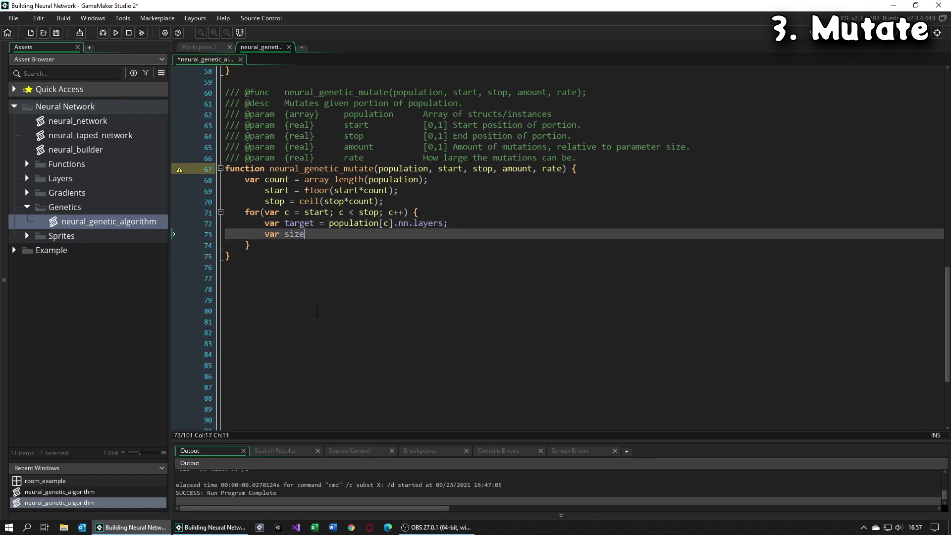
pyautogui.write('= population[c].nn.size;')
pyautogui.press('Return')
pyautogui.write('for(var i = 1; i < size; i++) {')
pyautogui.press('Return')
pyautogui.press('Tab')
pyautogui.write('neural_genetic_layer_mu')
pyautogui.press('Return')
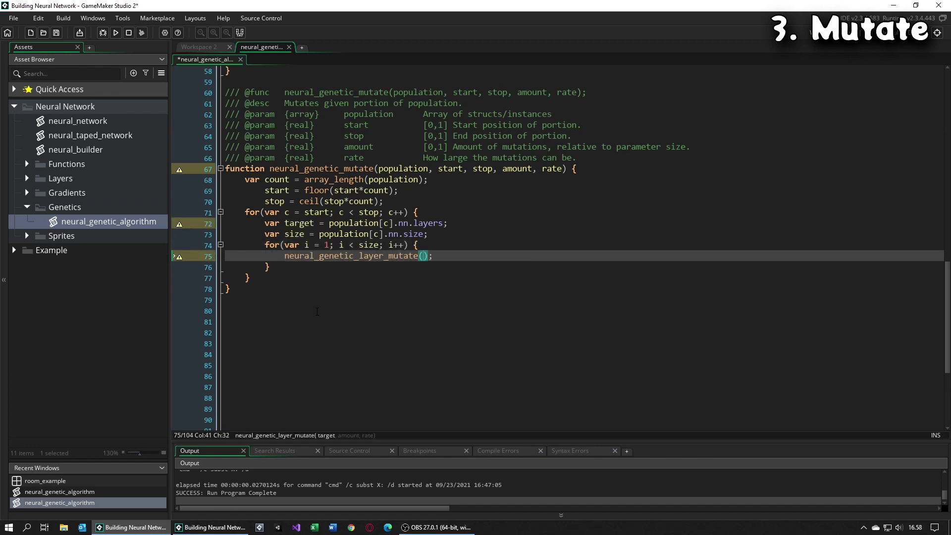
pyautogui.write('target[i], amount, rate')
pyautogui.click(386, 309)
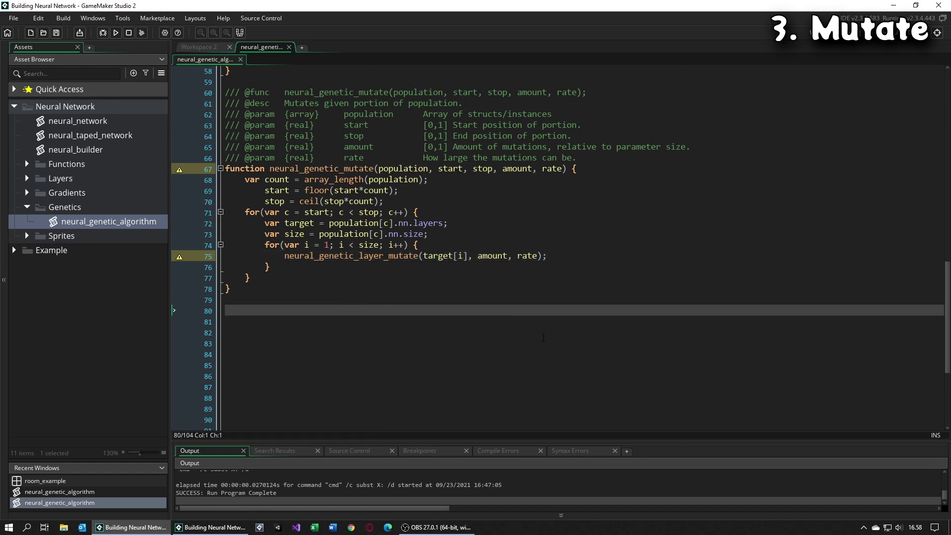
pyautogui.scroll(13, 566, 326)
pyautogui.scroll(6, 550, 312)
pyautogui.scroll(-8, 521, 297)
pyautogui.scroll(-3, 483, 274)
pyautogui.scroll(-3, 483, 274)
pyautogui.scroll(3, 437, 253)
# Create a neural_genetic_layer_crossover script in Genetics and begin its doc comment.
pyautogui.moveTo(284, 304); pyautogui.dragTo(607, 303)
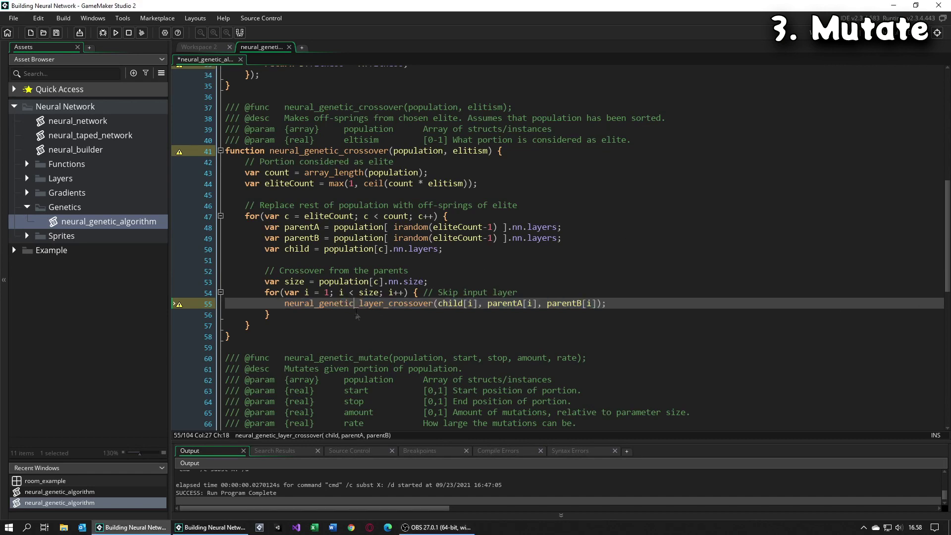
pyautogui.rightClick(64, 208)
pyautogui.click(237, 273)
pyautogui.write('neural_genetic_layer_crosso')
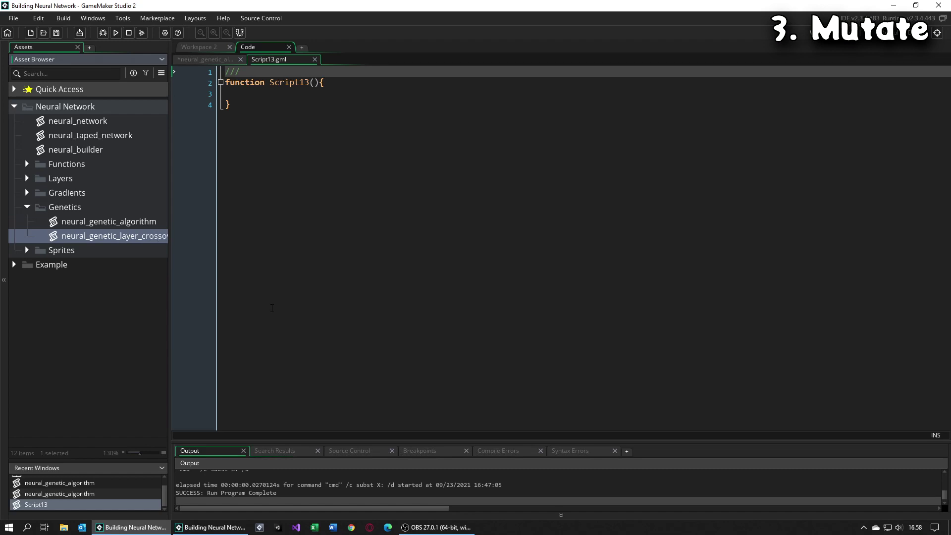
pyautogui.press('Return')
pyautogui.moveTo(171, 206); pyautogui.dragTo(187, 198)
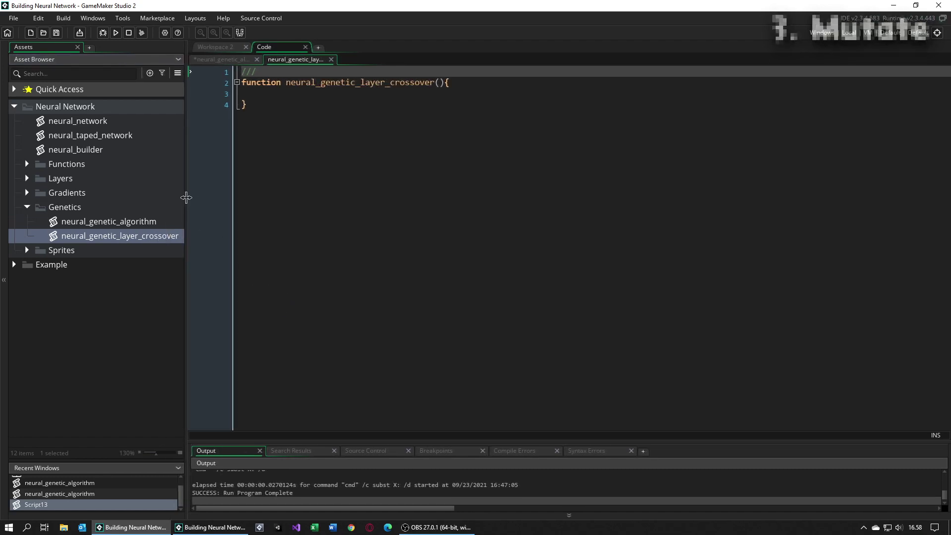
pyautogui.press('Return')
pyautogui.press('Return')
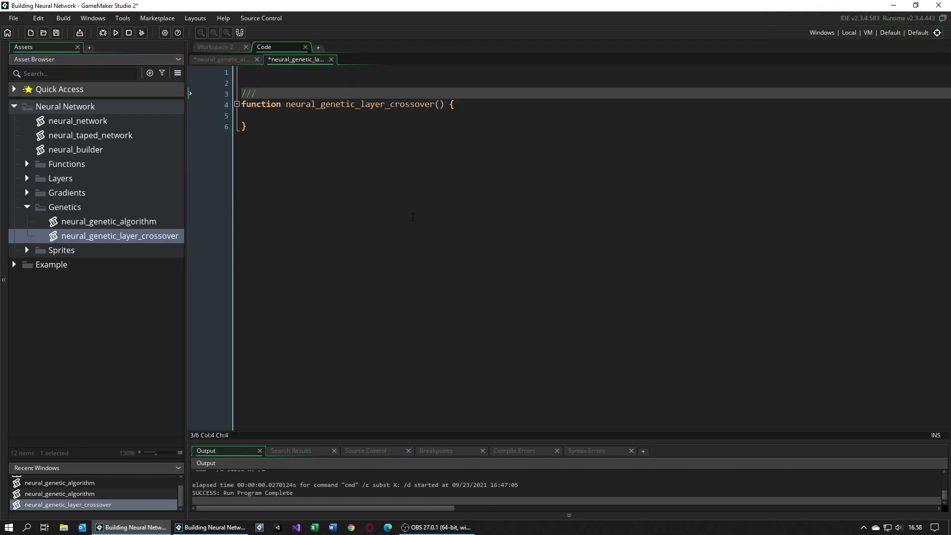
pyautogui.write('@func\tneural_genetic_layer_crossover(')
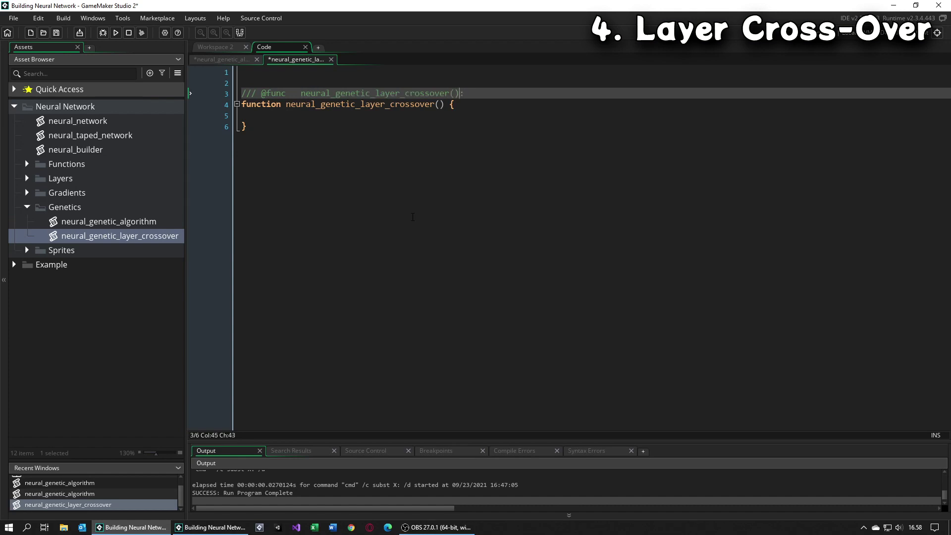
pyautogui.write('child, parentA, parentB')
pyautogui.press('End')
pyautogui.press('Return')
pyautogui.write('@desc')
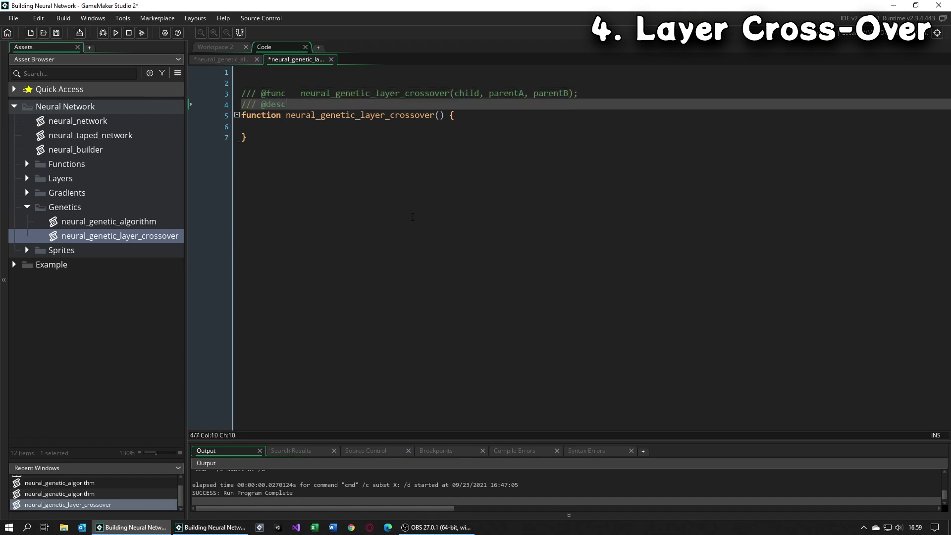
pyautogui.write('   Modifies child/target layer by copying parts from parents')
pyautogui.press('Return')
pyautogui.write('@desc')
pyautogui.press('Tab')
pyautogui.write('Assumes that layers have same architecture (type, size, etc.')
pyautogui.press('End')
pyautogui.press('Return')
pyautogui.write('/ ')
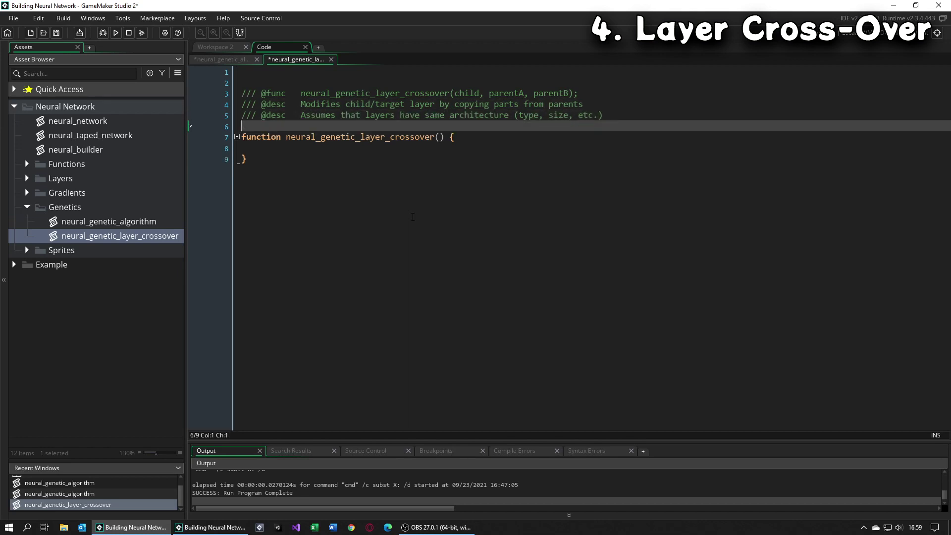
pyautogui.write('@param')
pyautogui.press('Tab')
pyautogui.write('ild')
pyautogui.press('Return')
pyautogui.write('/// @param  {layer}     parentA')
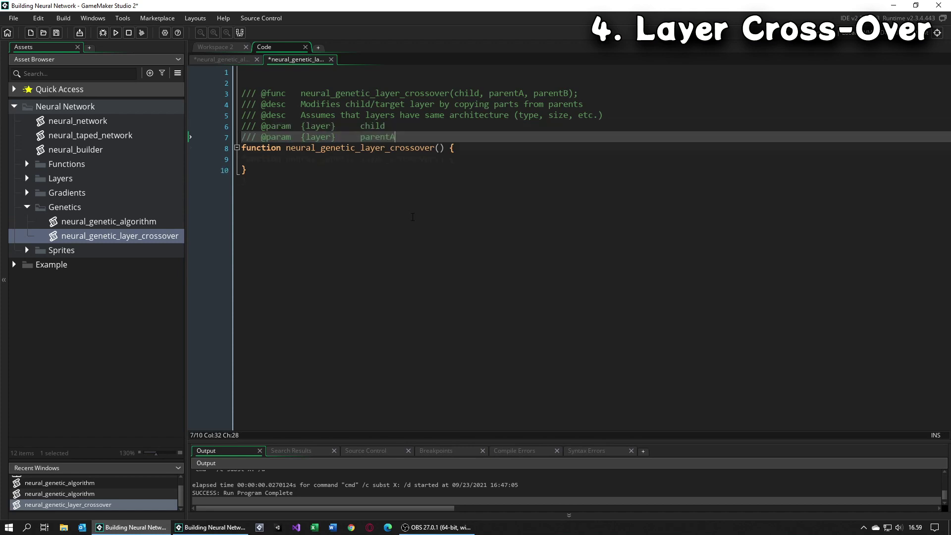
pyautogui.hotkey('ctrl', 'd')
pyautogui.press('BackSpace')
pyautogui.write('B')
# Give the function parameters child, A, B and start a with(child) block.
pyautogui.press('Down')
pyautogui.press('End')
pyautogui.press('Left')
pyautogui.press('Left')
pyautogui.press('Left')
pyautogui.write('child, A, B')
pyautogui.press('End')
pyautogui.press('Return')
pyautogui.press('Return')
pyautogui.press('Return')
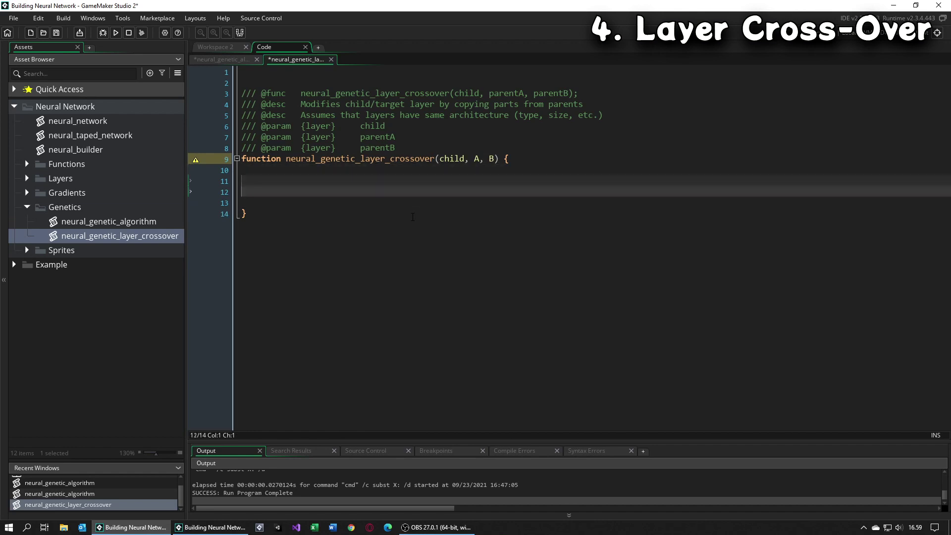
pyautogui.press('Up')
pyautogui.press('Up')
pyautogui.press('Tab')
pyautogui.write('(child) {   // Work within layer')
pyautogui.press('Return')
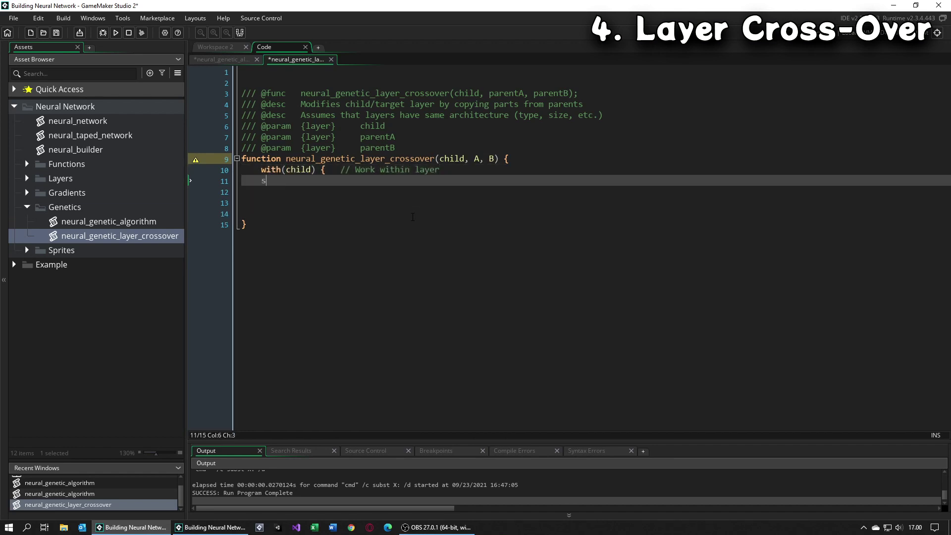
pyautogui.write('witch(type')
# Add a commented switch(type) with a LayerType.DENSE case and a default break.
pyautogui.hotkey('ctrl', 'Left')
pyautogui.hotkey('ctrl', 'Left')
pyautogui.write('Modification depent on')
pyautogui.press('End')
pyautogui.press('Down')
pyautogui.press('Down')
pyautogui.press('Down')
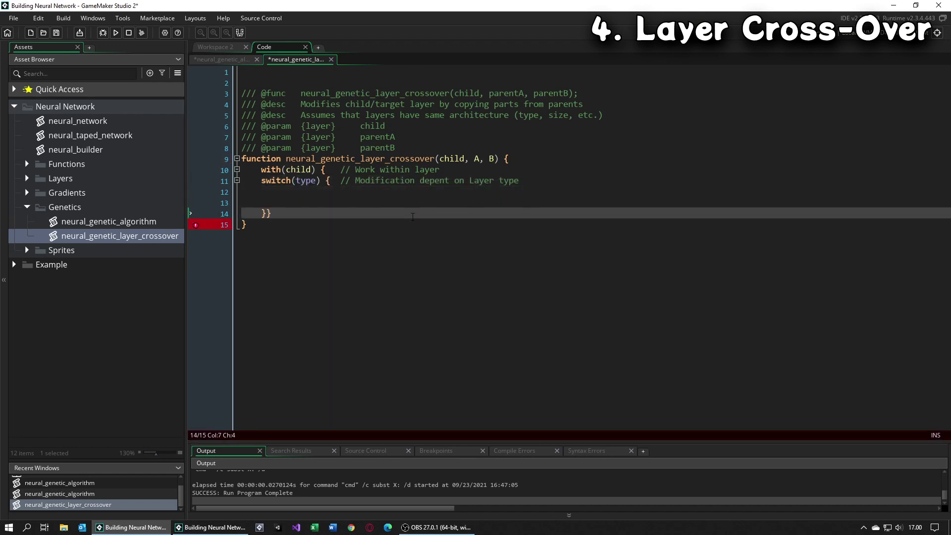
pyautogui.press('Up')
pyautogui.press('Up')
pyautogui.press('Return')
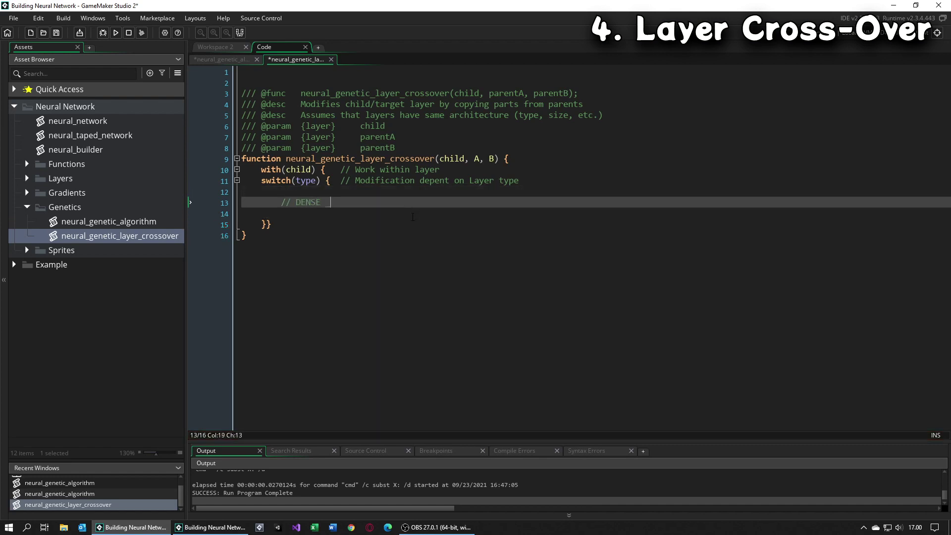
pyautogui.write('Weights and biases.')
pyautogui.press('Return')
pyautogui.write('case LayerType.DENSE:')
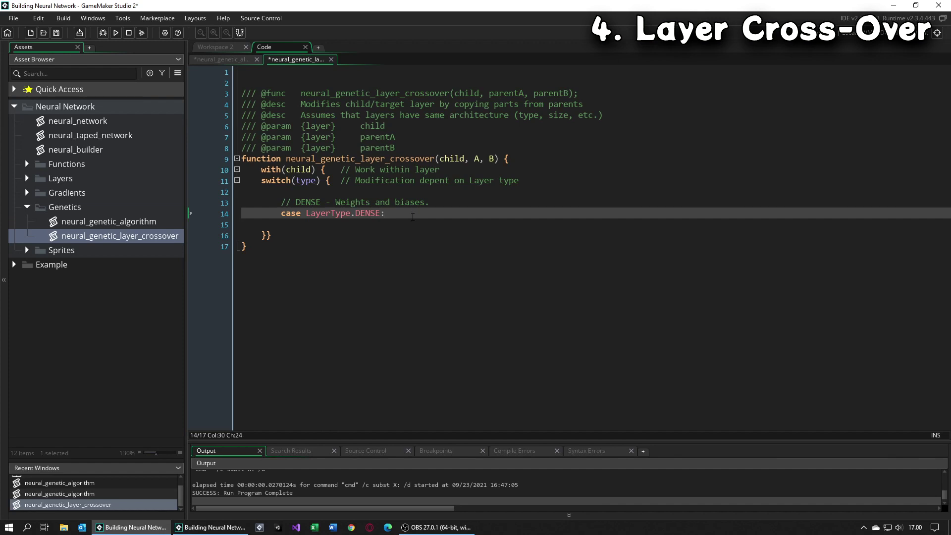
pyautogui.press('Return')
pyautogui.write('break;')
pyautogui.press('Return')
pyautogui.press('Return')
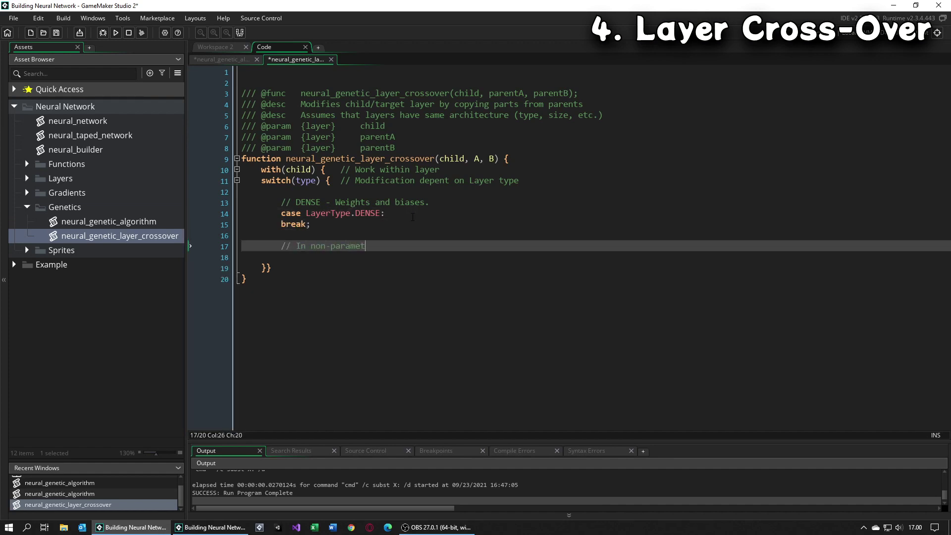
pyautogui.press('Return')
pyautogui.write('d')
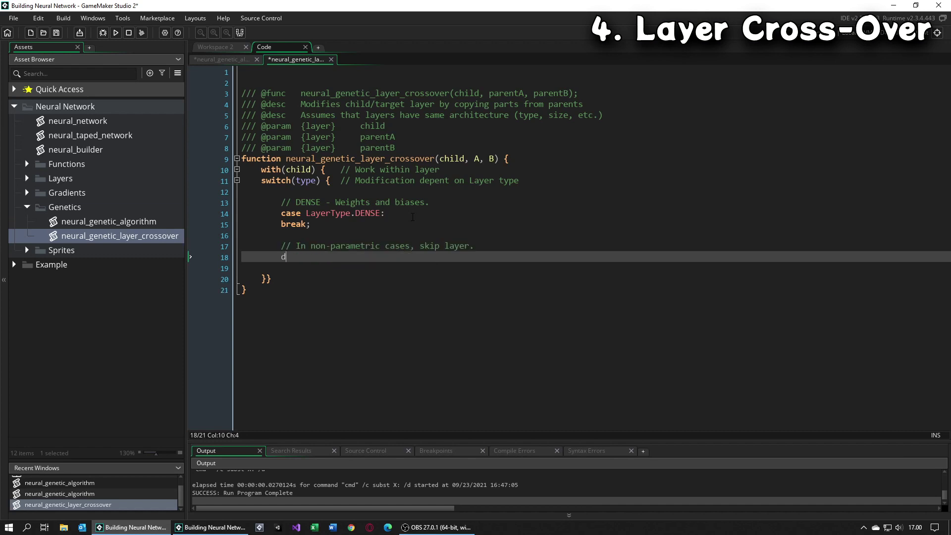
pyautogui.write('efault: break;')
# Tidy the blank lines inside the DENSE case and around the skip comment.
pyautogui.click(413, 217)
pyautogui.press('Return')
pyautogui.press('Down')
pyautogui.press('Down')
pyautogui.press('Return')
pyautogui.press('Down')
pyautogui.press('Down')
pyautogui.press('End')
pyautogui.press('Delete')
pyautogui.click(326, 222)
# Loop over DENSE biases and weights copying each from choose(A, B), then save and return to the algorithm script.
pyautogui.hotkey('ctrl', 's')
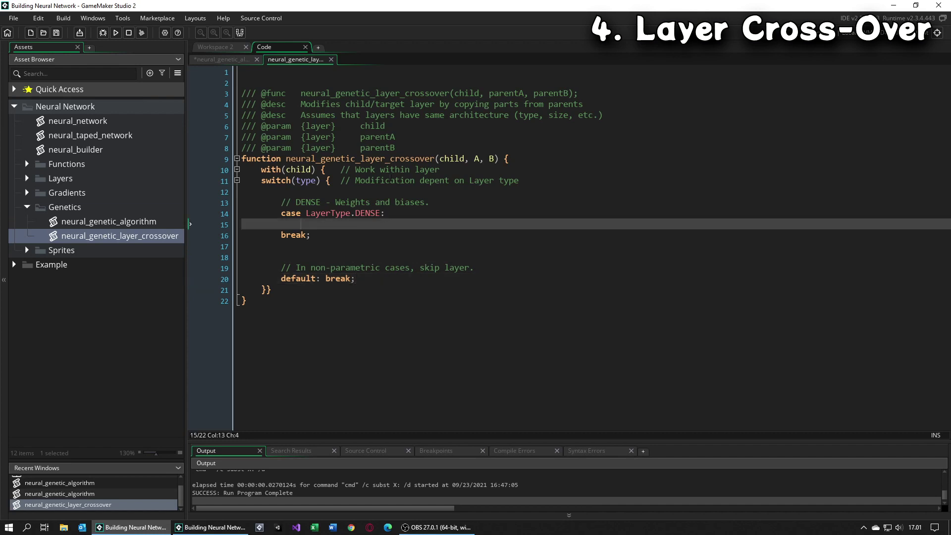
pyautogui.write('for(var i = 0; i < ')
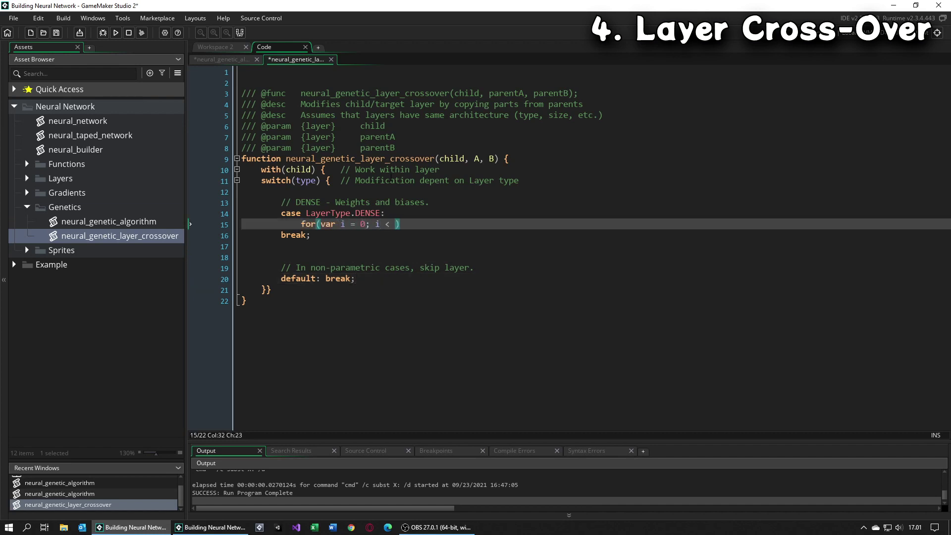
pyautogui.write('size; i++) {')
pyautogui.press('Return')
pyautogui.hotkey('ctrl', 's')
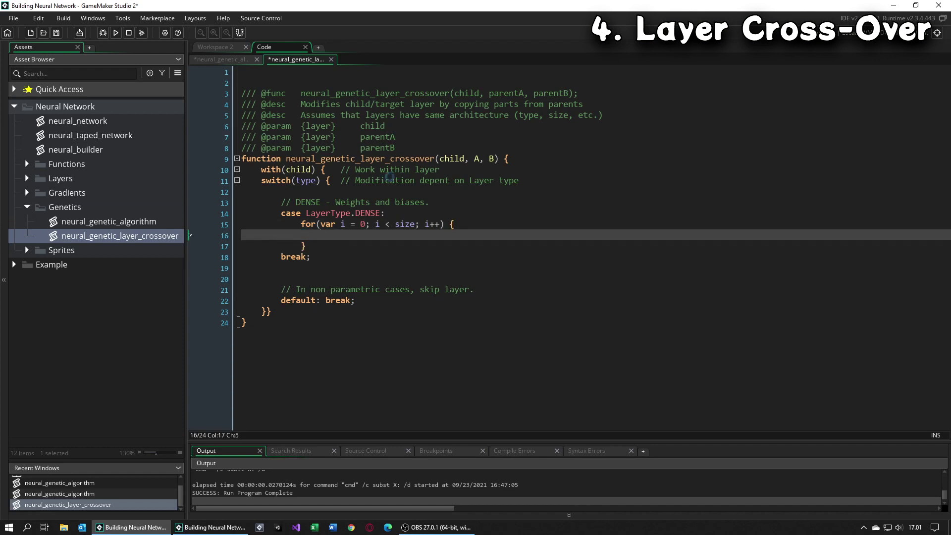
pyautogui.write('bias[@i] = ch')
pyautogui.write('oose(A,B).bias[i];')
pyautogui.press('Return')
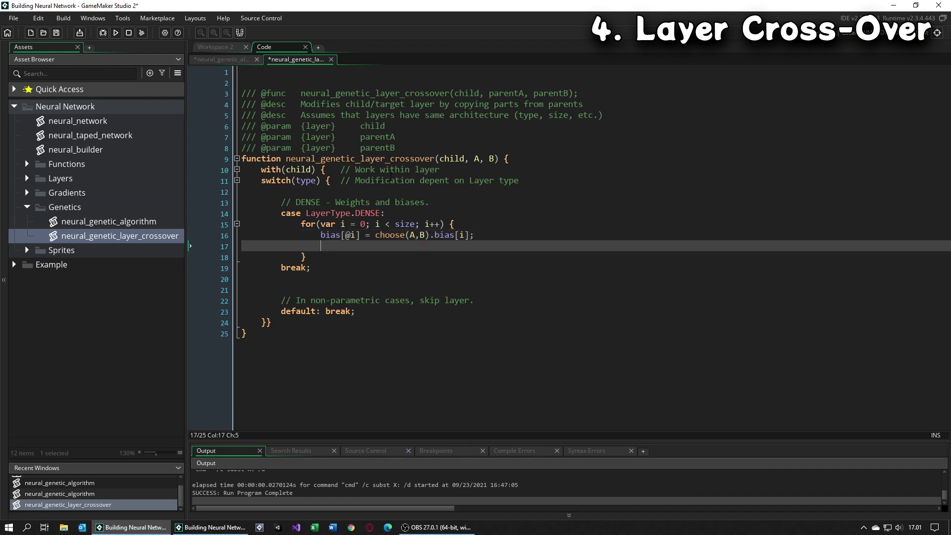
pyautogui.write('for(var j = 0; j < input.size; j')
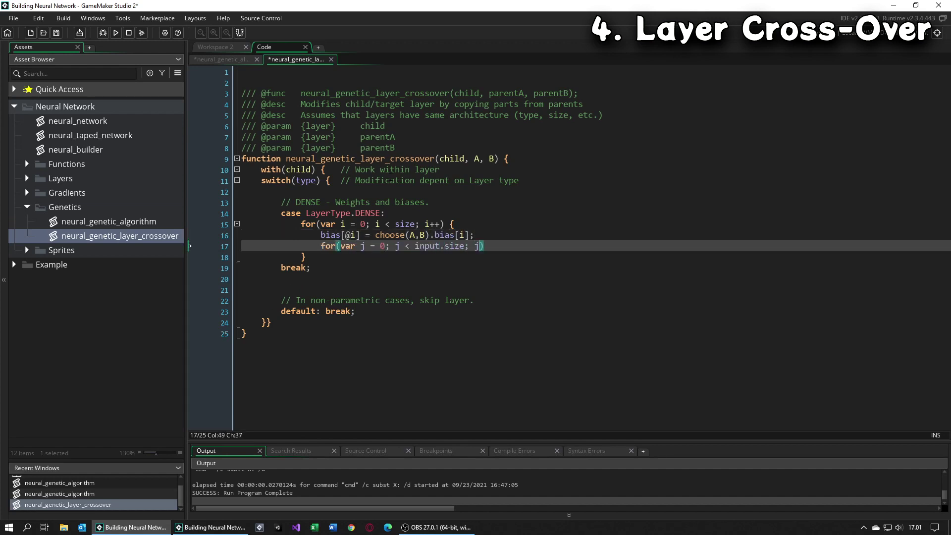
pyautogui.write('++) {')
pyautogui.press('Return')
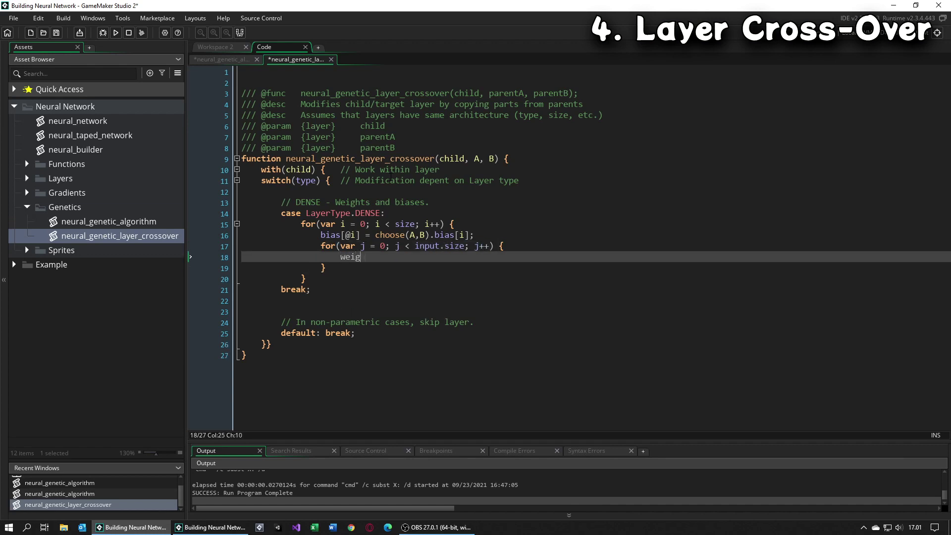
pyautogui.write('@i][')
pyautogui.write('] = choose')
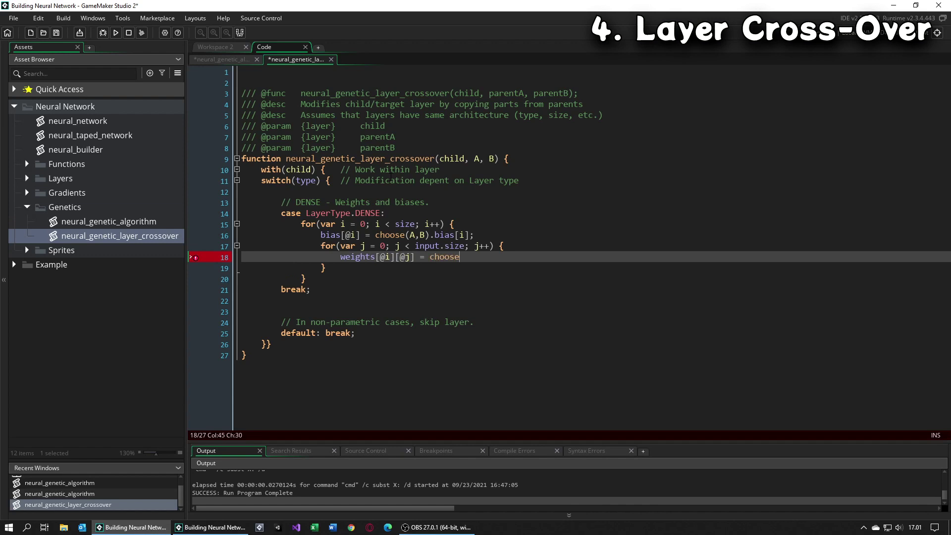
pyautogui.write('(A,B).weights[')
pyautogui.write('i][j];')
pyautogui.hotkey('ctrl', 's')
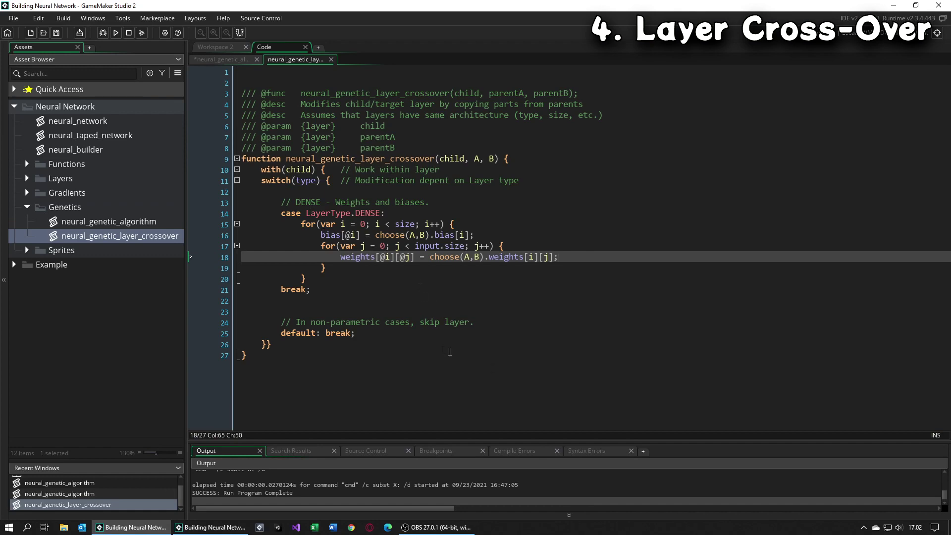
pyautogui.click(385, 297)
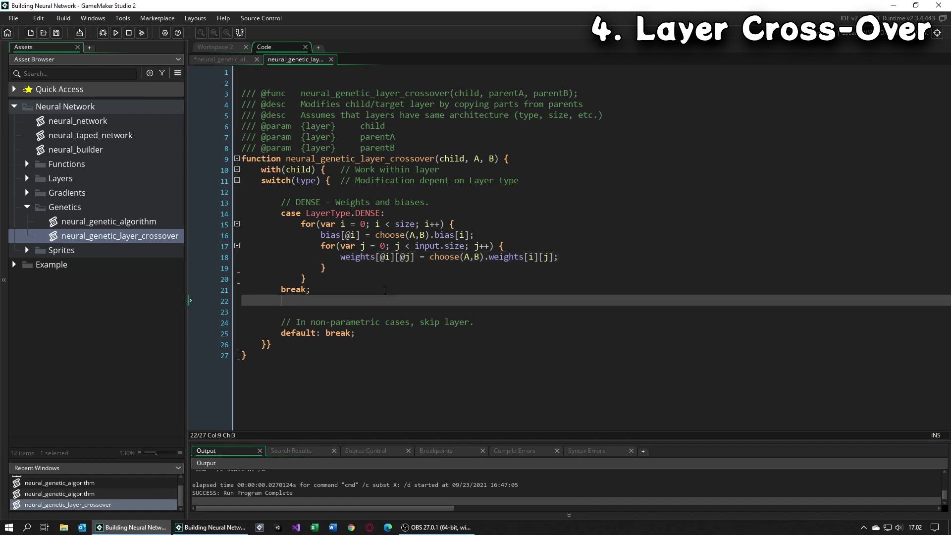
pyautogui.hotkey('ctrl', 'Tab')
# Check the crossover call on line 55, then right-click the Genetics folder.
pyautogui.click(524, 303)
pyautogui.moveTo(624, 304); pyautogui.dragTo(360, 303)
pyautogui.click(329, 321)
pyautogui.scroll(-7, 341, 318)
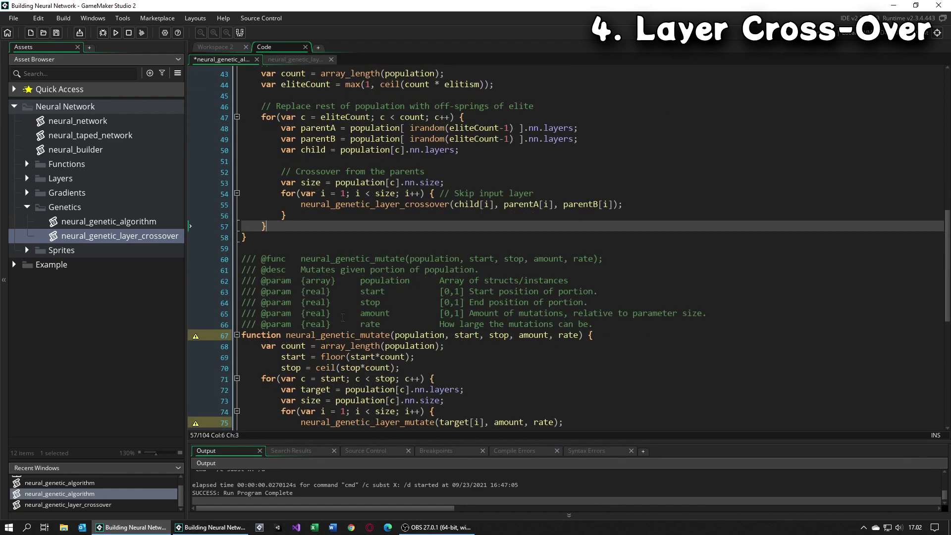
pyautogui.moveTo(301, 284); pyautogui.dragTo(582, 283)
pyautogui.click(581, 283)
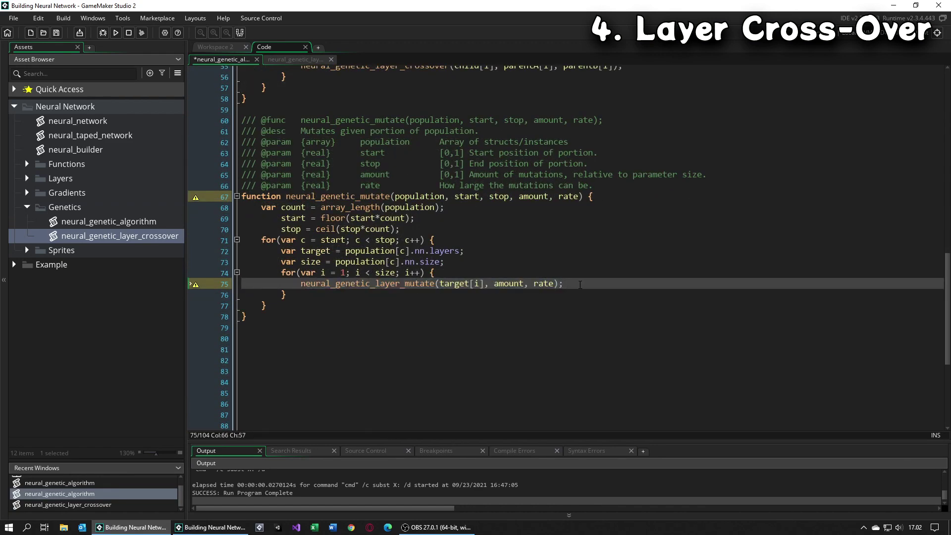
pyautogui.rightClick(101, 208)
pyautogui.moveTo(155, 209)
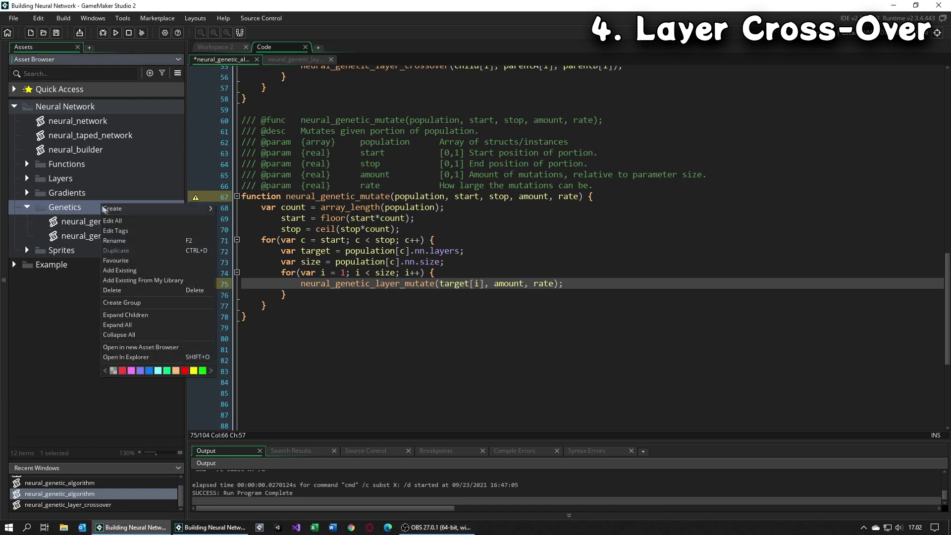
# Create the neural_genetic_layer_mutate script with target, amount and rate parameters.
pyautogui.click(250, 292)
pyautogui.write('neur')
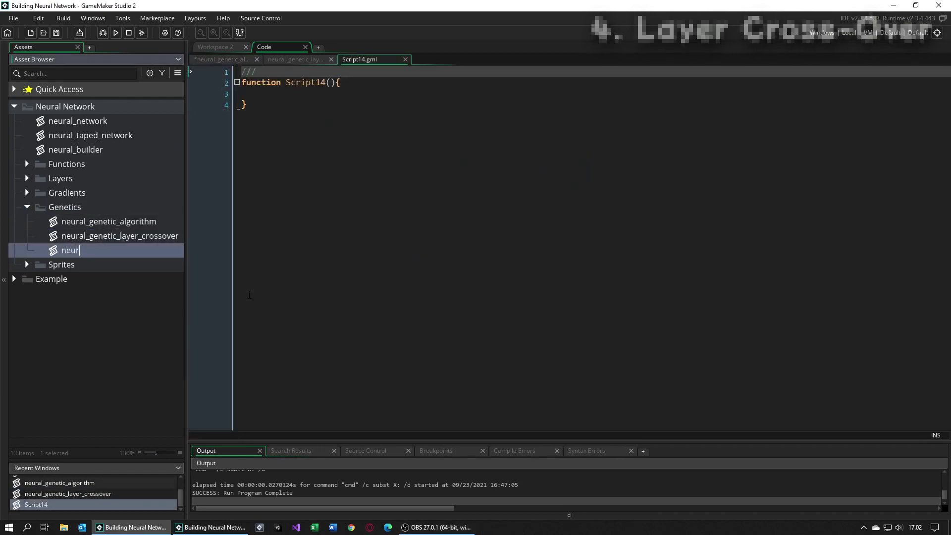
pyautogui.write('al_genetic_layer_mutate')
pyautogui.press('Return')
pyautogui.press('Return')
pyautogui.press('Return')
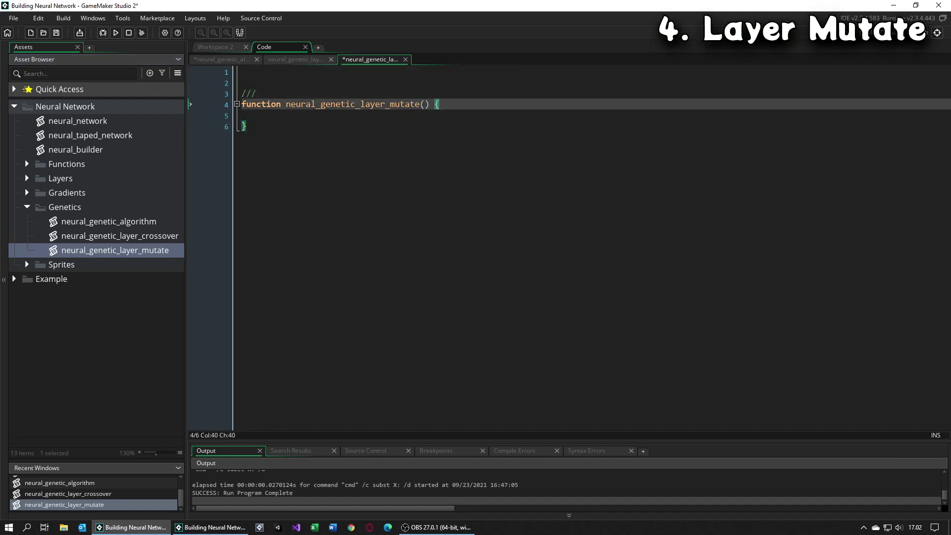
pyautogui.press('Up')
pyautogui.press('Up')
pyautogui.press('Down')
pyautogui.press('Down')
pyautogui.press('Left')
pyautogui.press('Left')
pyautogui.write('target, amount, rate')
pyautogui.press('Right')
pyautogui.hotkey('shift', 'Home')
pyautogui.hotkey('ctrl', 'c')
pyautogui.press('Up')
pyautogui.press('End')
pyautogui.write('@func')
pyautogui.hotkey('ctrl', 'v')
pyautogui.write(';')
pyautogui.press('Return')
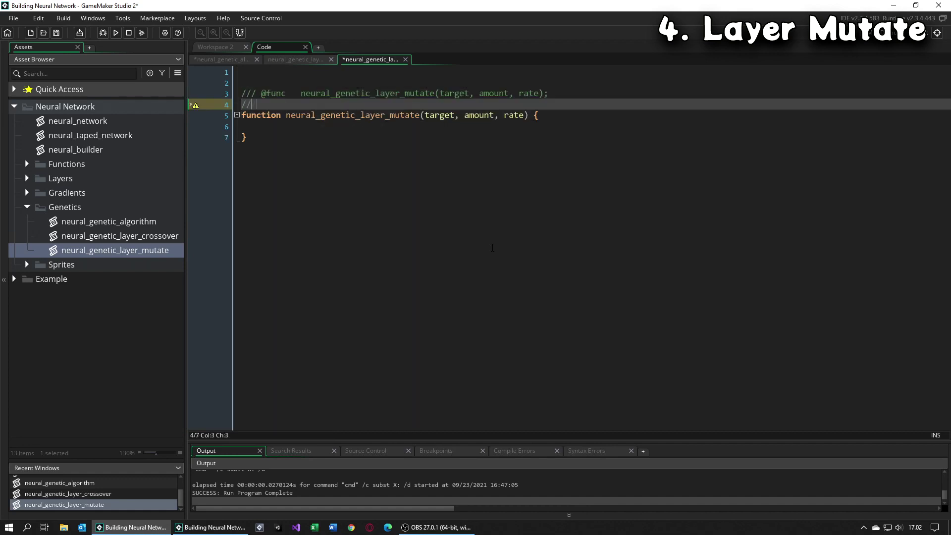
pyautogui.write('/// @desc   ')
pyautogui.write('ies target layer by randomly modi')
pyautogui.write('the parameters.')
pyautogui.press('Return')
pyautogui.write('/// @param  {layer} target')
pyautogui.hotkey('ctrl', 'Left')
pyautogui.press('Tab')
pyautogui.press('End')
pyautogui.press('Return')
pyautogui.write('/// @para')
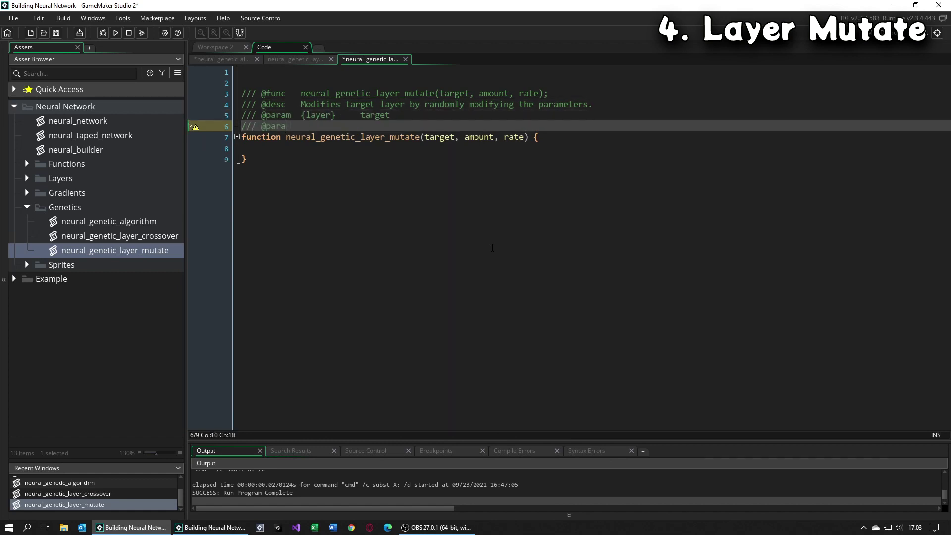
pyautogui.write('m  {real}      amount')
pyautogui.press('Return')
pyautogui.write('/// ')
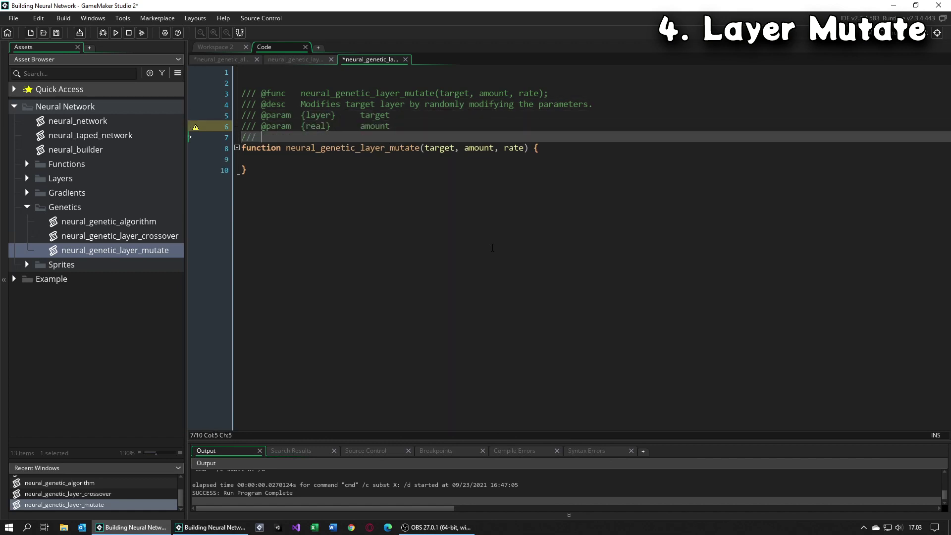
pyautogui.write('@param  {rate}')
pyautogui.press('Tab')
pyautogui.write('ra')
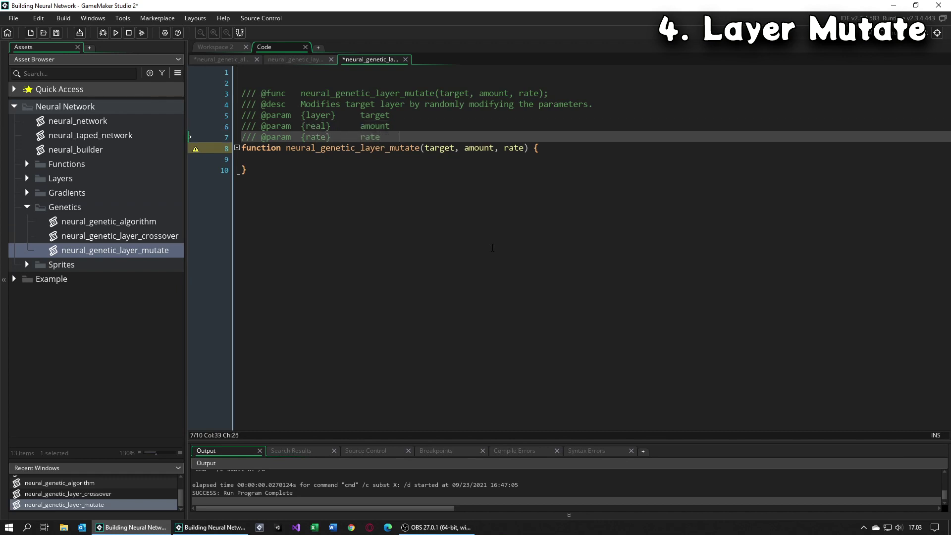
pyautogui.press('Tab')
pyautogui.write('Max amount of change in one ')
pyautogui.write('direction for parameter')
pyautogui.press('Up')
pyautogui.press('Tab')
pyautogui.write('Relative amount')
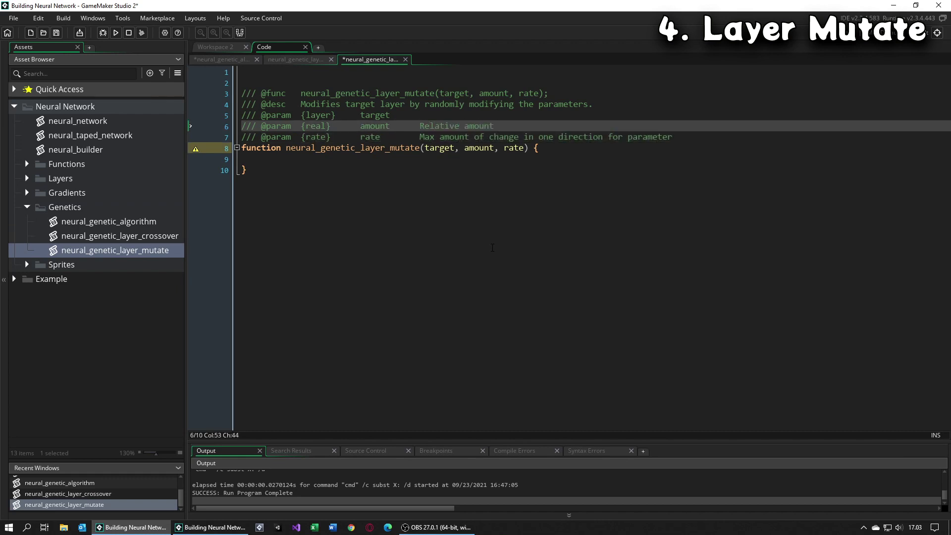
pyautogui.write(' of mutations in layer (parameter count).')
pyautogui.press('Up')
pyautogui.press('Tab')
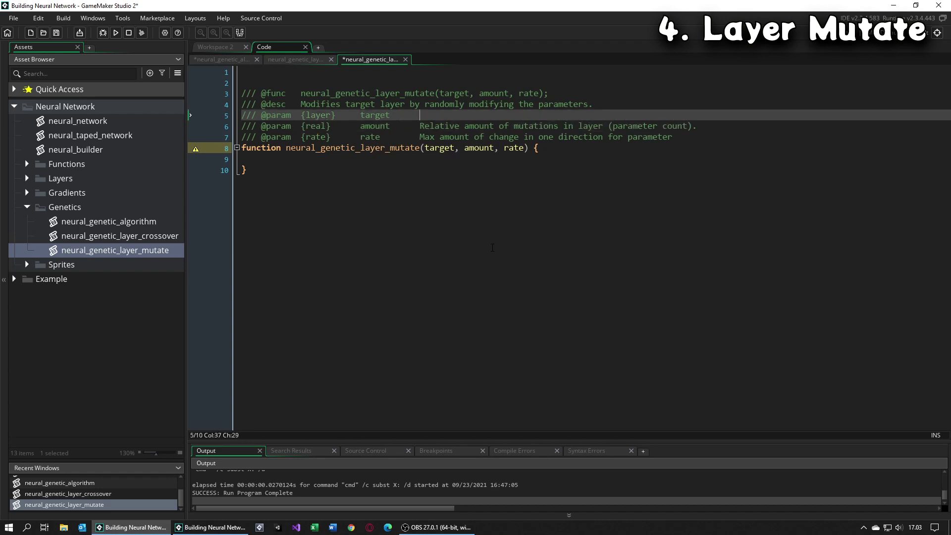
pyautogui.hotkey('ctrl', 's')
pyautogui.write('Target layer which parameters are being modified')
# Open the body with with(target) and a commented switch(type).
pyautogui.press('Down')
pyautogui.press('Down')
pyautogui.press('Down')
pyautogui.press('Down')
pyautogui.press('Tab')
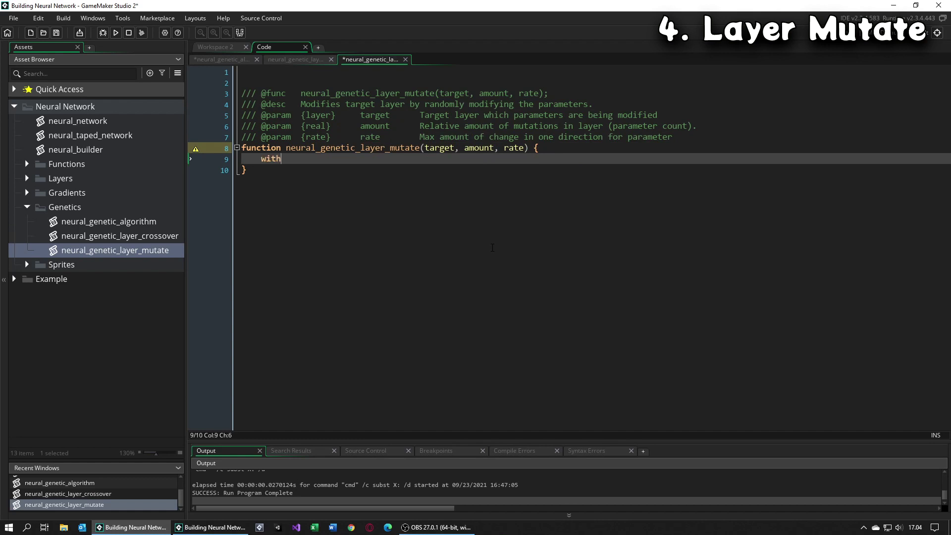
pyautogui.write('target) {  // Work within layer')
pyautogui.press('Return')
pyautogui.write('switch(type) {  // Modifications')
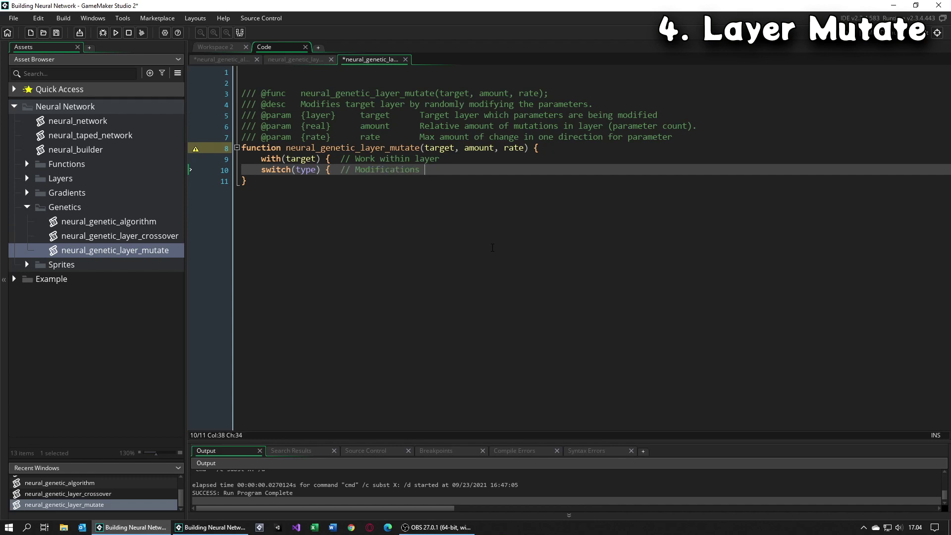
pyautogui.write(' are layer type dependent.')
pyautogui.press('Return')
pyautogui.press('Return')
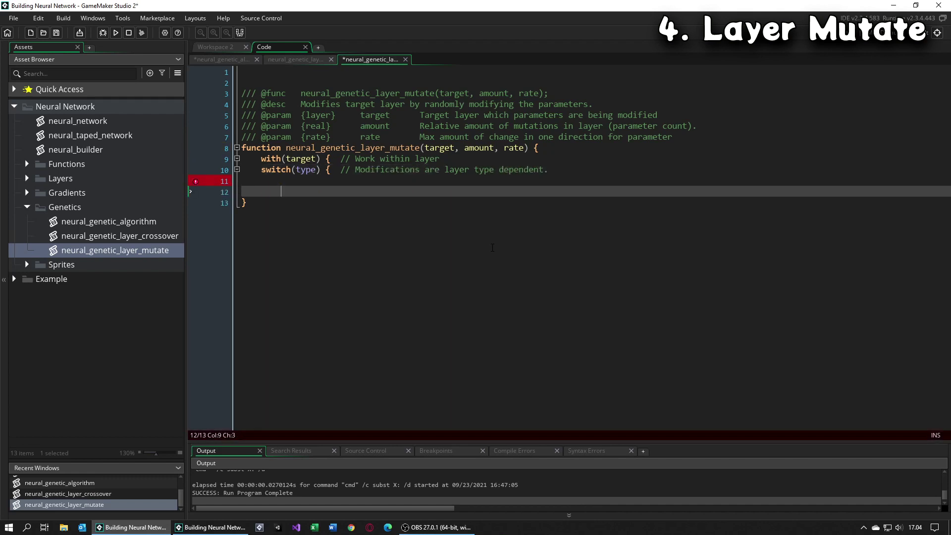
pyautogui.write('}}')
pyautogui.press('Up')
pyautogui.press('Return')
pyautogui.press('Return')
pyautogui.press('Up')
pyautogui.write('ENSE - Weights and Biases')
pyautogui.press('Return')
pyautogui.press('Return')
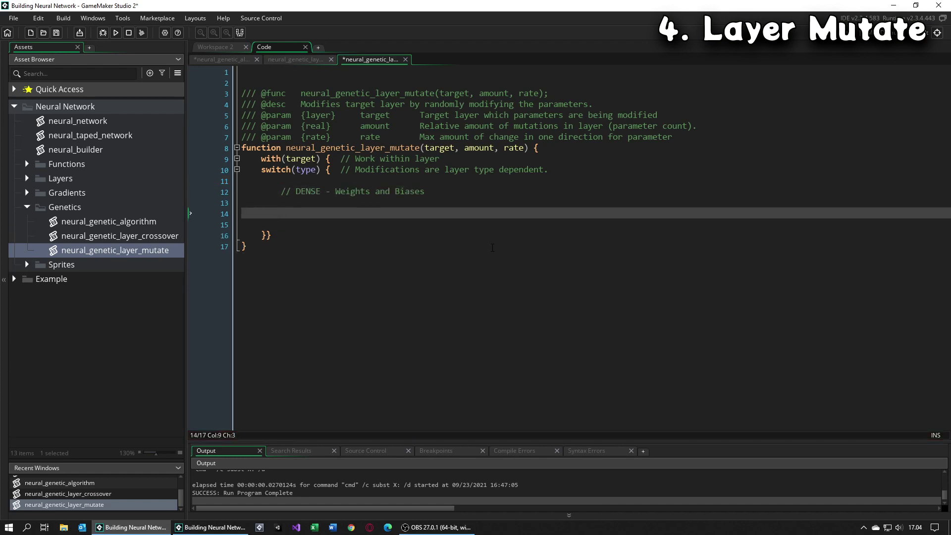
pyautogui.press('Return')
pyautogui.write('// Skip all non-parametric layers')
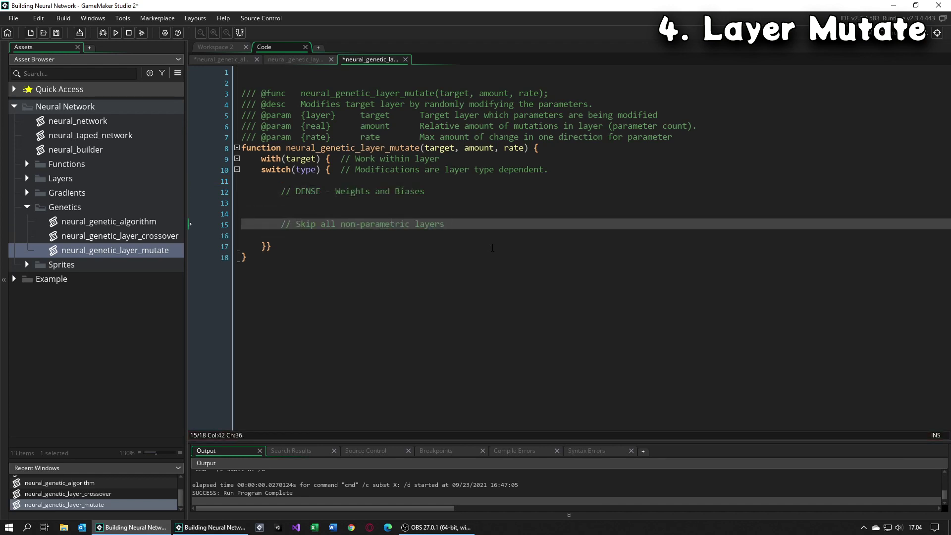
# Add default: break and a DENSE case opening a repeat(max(1, amount*size)) loop.
pyautogui.press('Return')
pyautogui.write('default: break;')
pyautogui.press('Return')
pyautogui.press('BackSpace')
pyautogui.press('Up')
pyautogui.press('Up')
pyautogui.press('Up')
pyautogui.write('case')
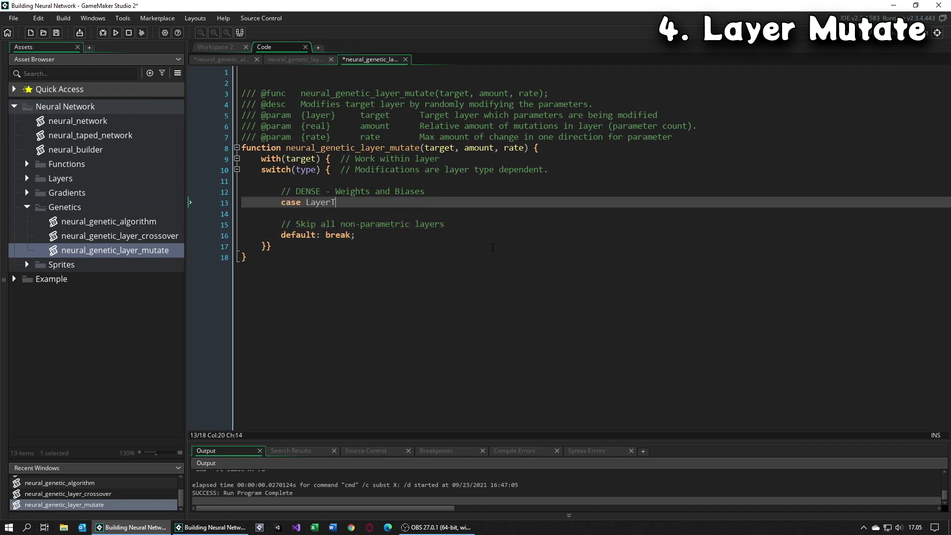
pyautogui.write('ype.DENSE:')
pyautogui.press('Return')
pyautogui.press('Return')
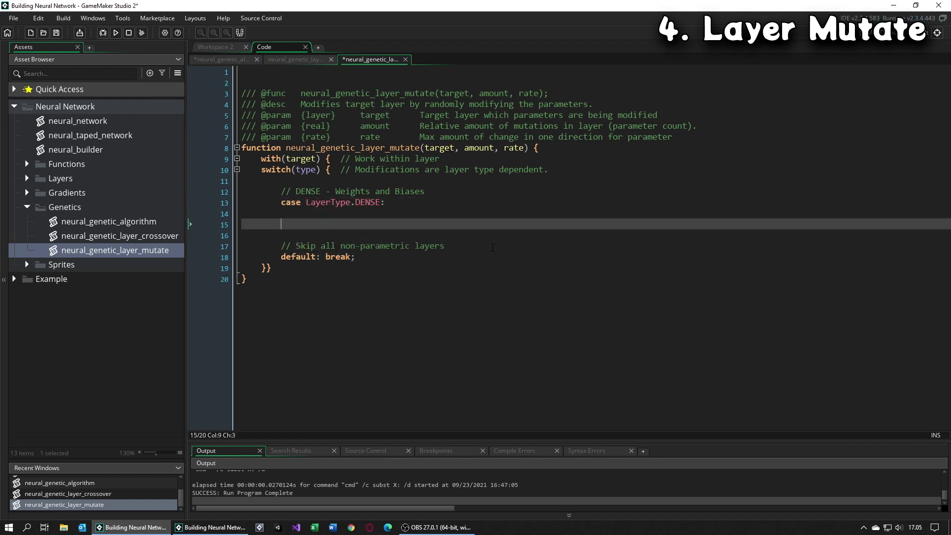
pyautogui.press('Up')
pyautogui.write('repeat(max(1, amount*size))')
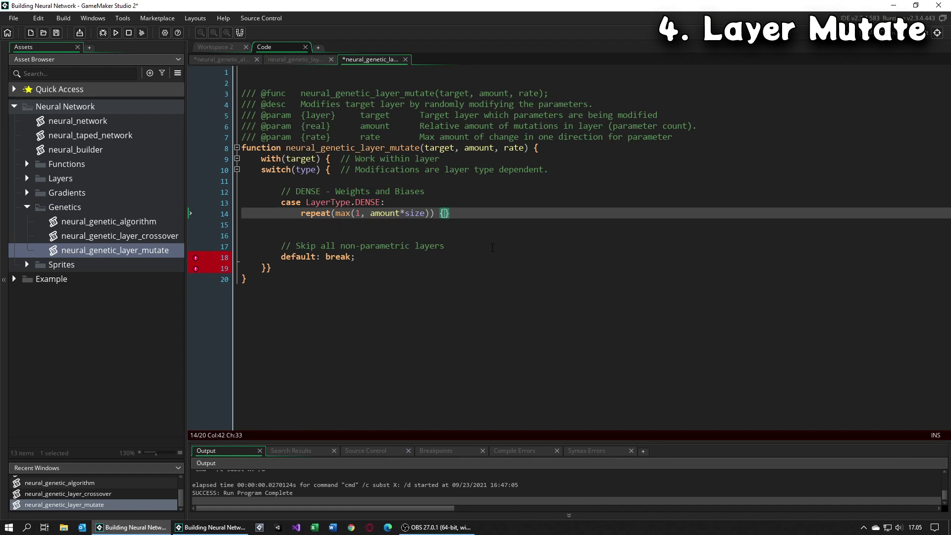
pyautogui.press('Return')
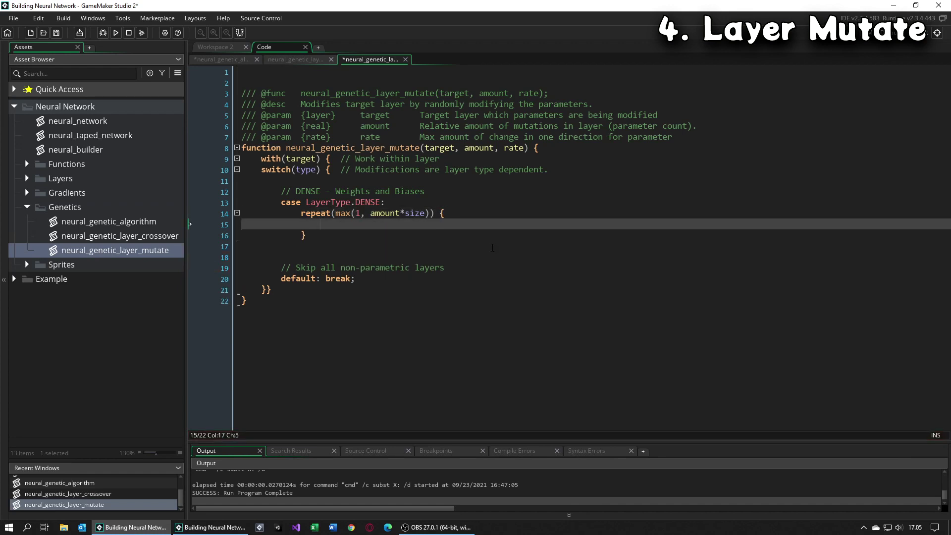
pyautogui.write('random(size-1);')
# Write the bias mutation that nudges a random bias within ±rate.
pyautogui.press('Up')
pyautogui.press('Up')
pyautogui.press('End')
pyautogui.press('Return')
pyautogui.write('// Mutate biases')
pyautogui.hotkey('ctrl', 's')
pyautogui.press('Down')
pyautogui.press('Down')
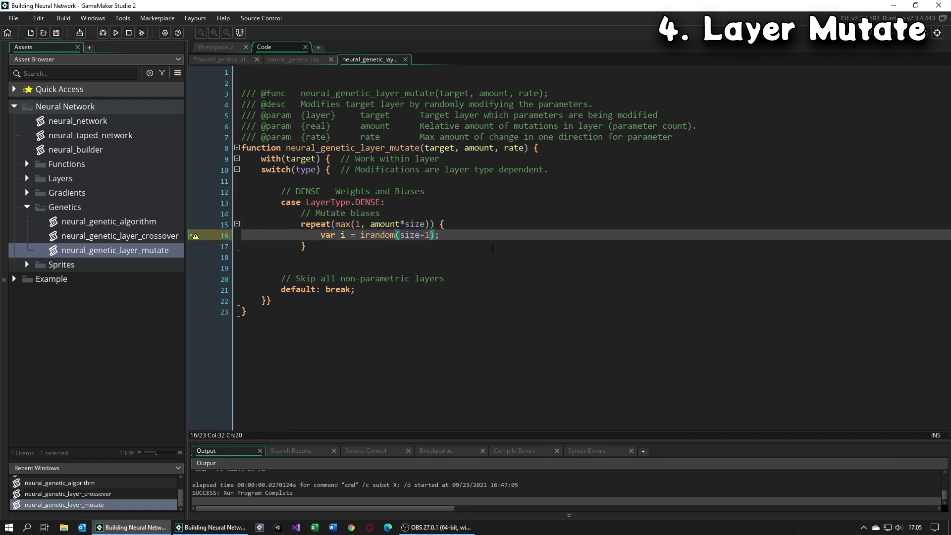
pyautogui.press('End')
pyautogui.press('Return')
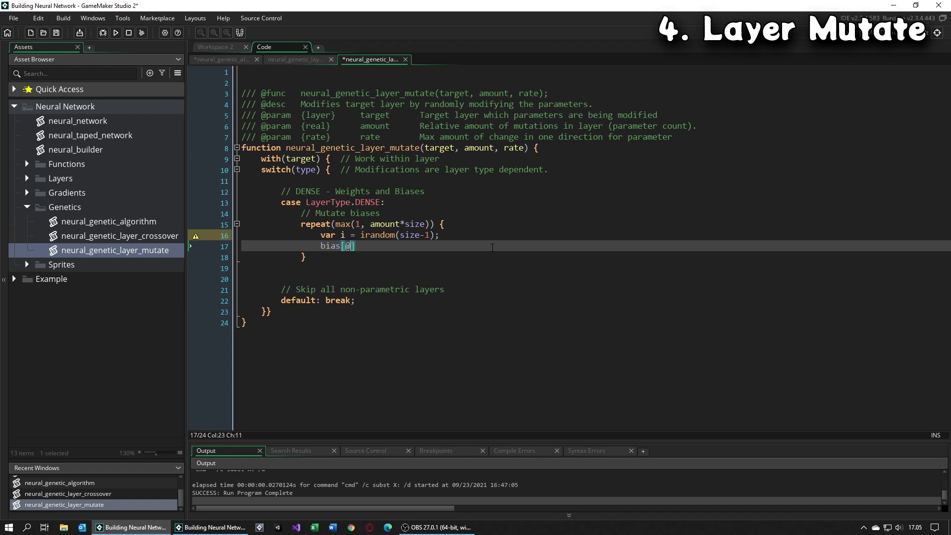
pyautogui.write('i] += random_range(-rate, +rate);')
pyautogui.hotkey('ctrl', 's')
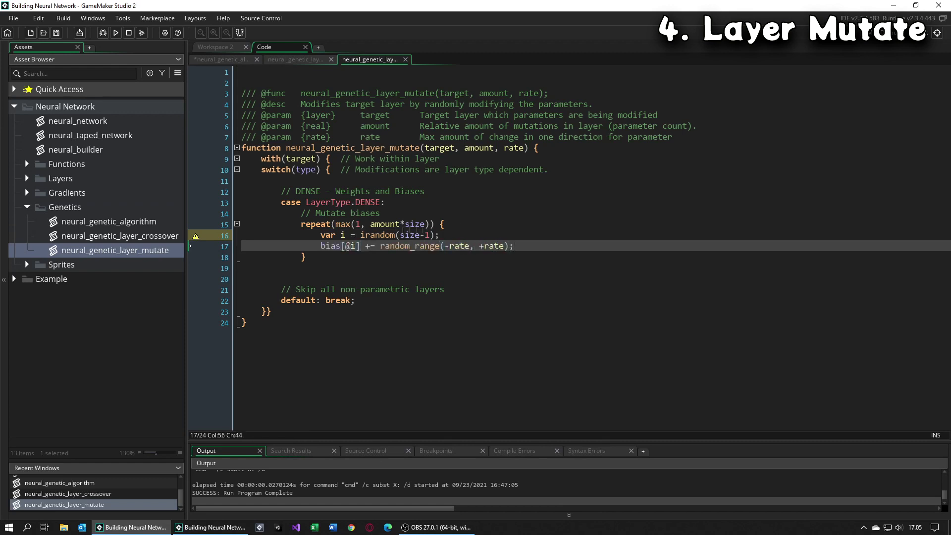
# Duplicate the bias mutation block below as the basis for weights.
pyautogui.hotkey('shift', 'Up')
pyautogui.hotkey('shift', 'Up')
pyautogui.hotkey('shift', 'Up')
pyautogui.hotkey('ctrl', 'c')
pyautogui.press('Down')
pyautogui.press('Down')
pyautogui.press('Return')
pyautogui.hotkey('ctrl', 'v')
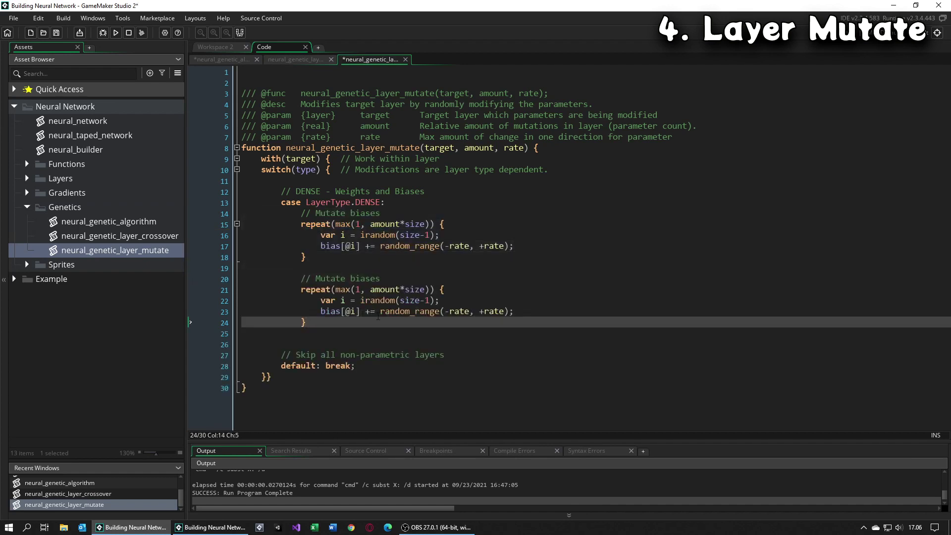
pyautogui.press('Return')
pyautogui.press('Return')
pyautogui.write('break;')
pyautogui.hotkey('ctrl', 's')
# Adapt the copy's comment and spacing, and duplicate the random index line for weights.
pyautogui.doubleClick(365, 279)
pyautogui.write('weights')
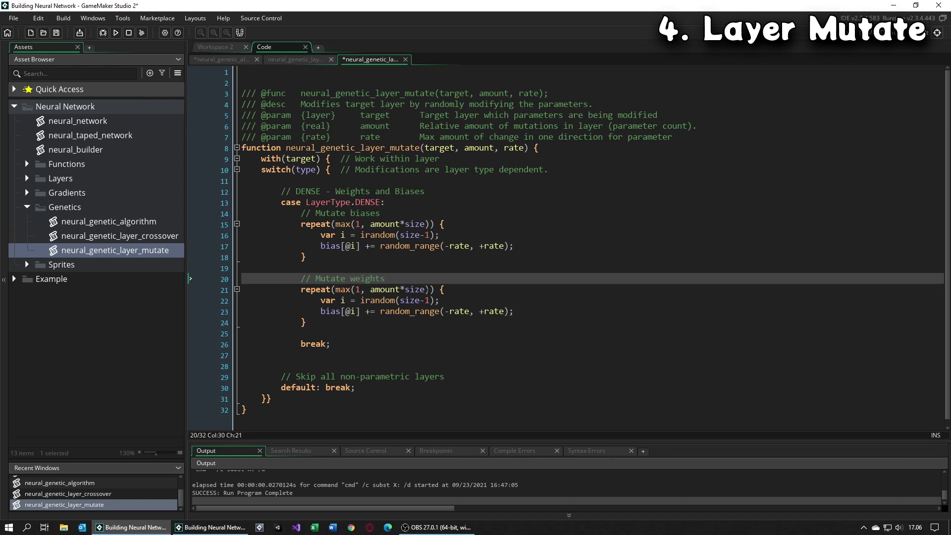
pyautogui.click(425, 289)
pyautogui.press('Up')
pyautogui.press('Up')
pyautogui.press('Up')
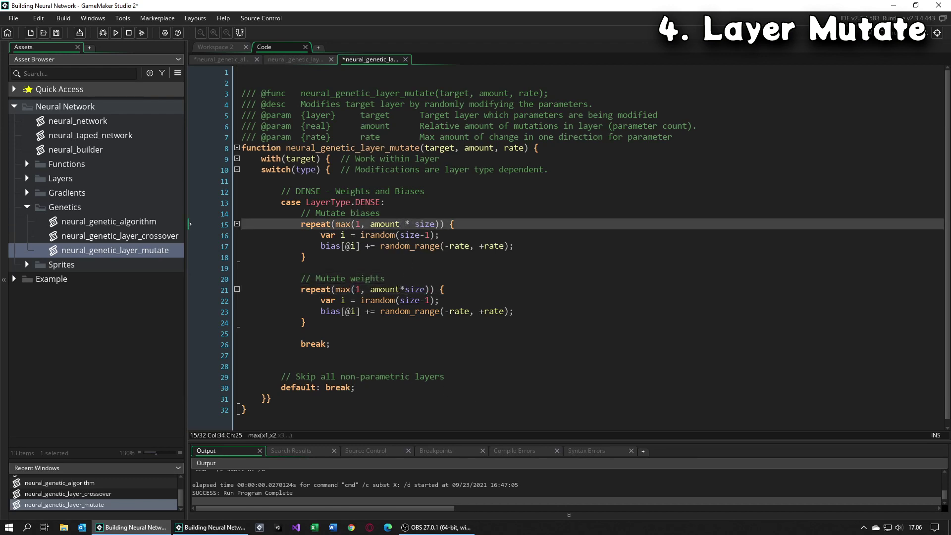
pyautogui.press('Down')
pyautogui.press('Down')
pyautogui.press('Down')
pyautogui.write('* input.size')
pyautogui.hotkey('ctrl', 's')
pyautogui.click(524, 301)
pyautogui.hotkey('ctrl', 'd')
pyautogui.click(344, 311)
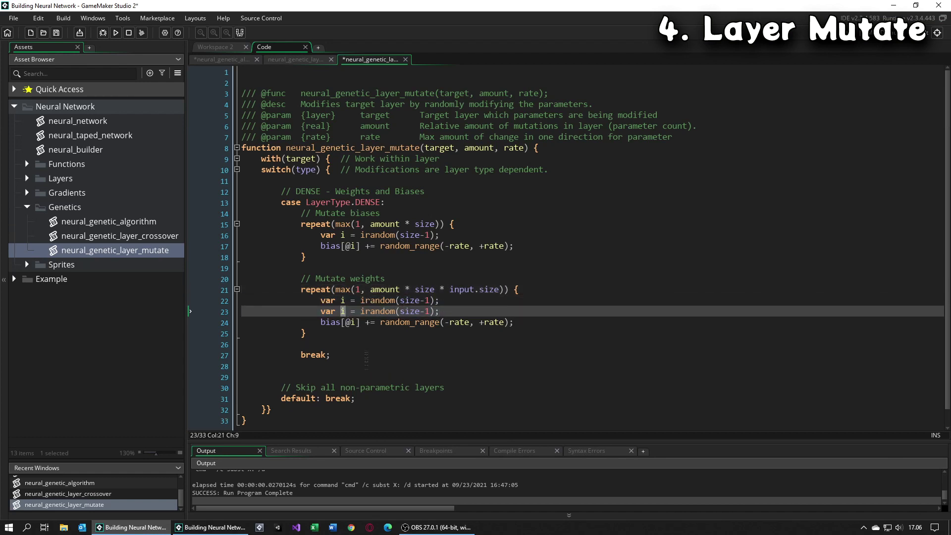
pyautogui.write('j')
pyautogui.scroll(-2, 365, 376)
pyautogui.hotkey('ctrl', 's')
# Switch the assignment to weights indexed over input.size and remove the blank line above break.
pyautogui.click(441, 250)
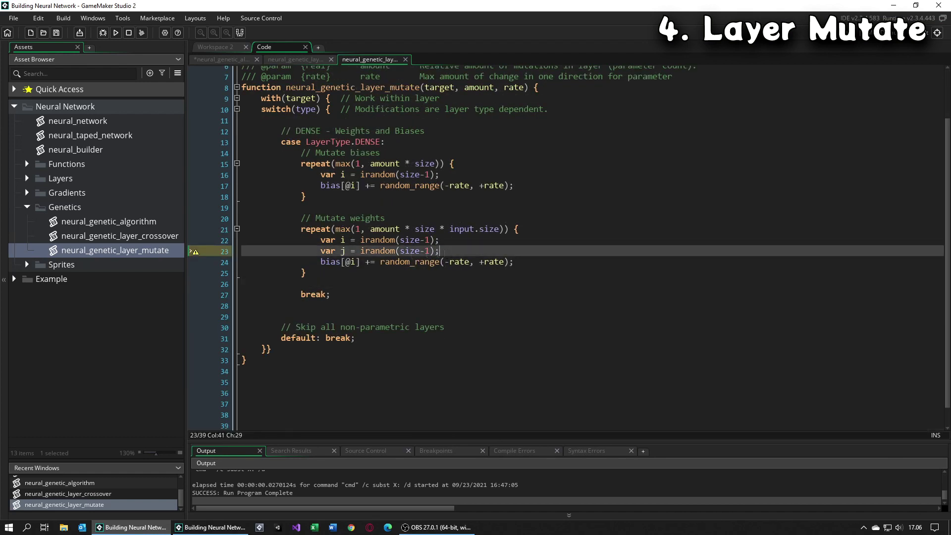
pyautogui.doubleClick(330, 261)
pyautogui.write('w')
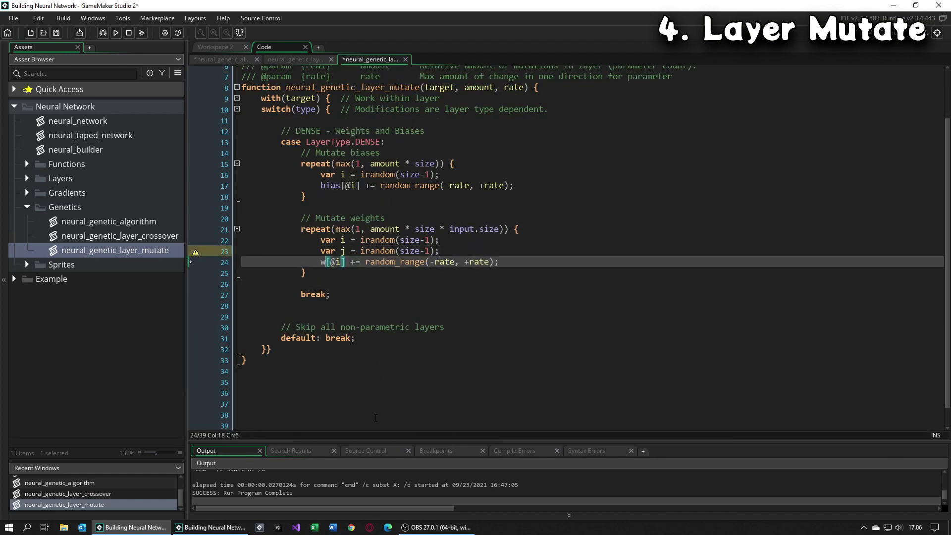
pyautogui.write('eights[@i][@j')
pyautogui.click(400, 250)
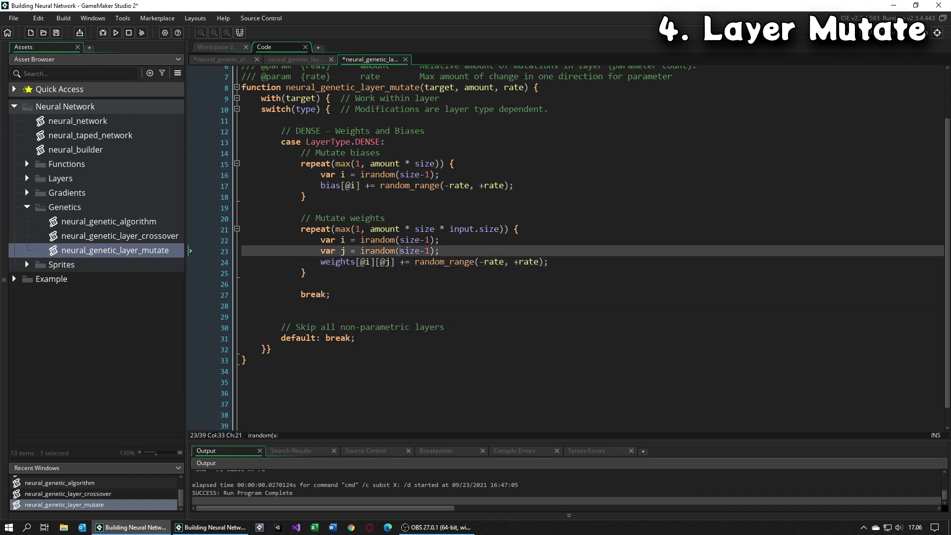
pyautogui.write('input.')
pyautogui.hotkey('ctrl', 's')
pyautogui.click(303, 283)
pyautogui.press('BackSpace')
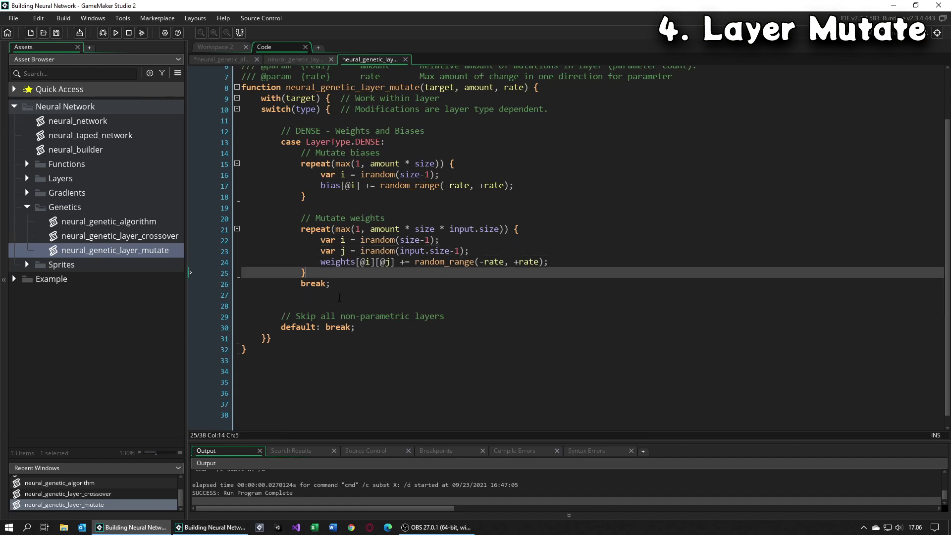
pyautogui.scroll(2, 340, 297)
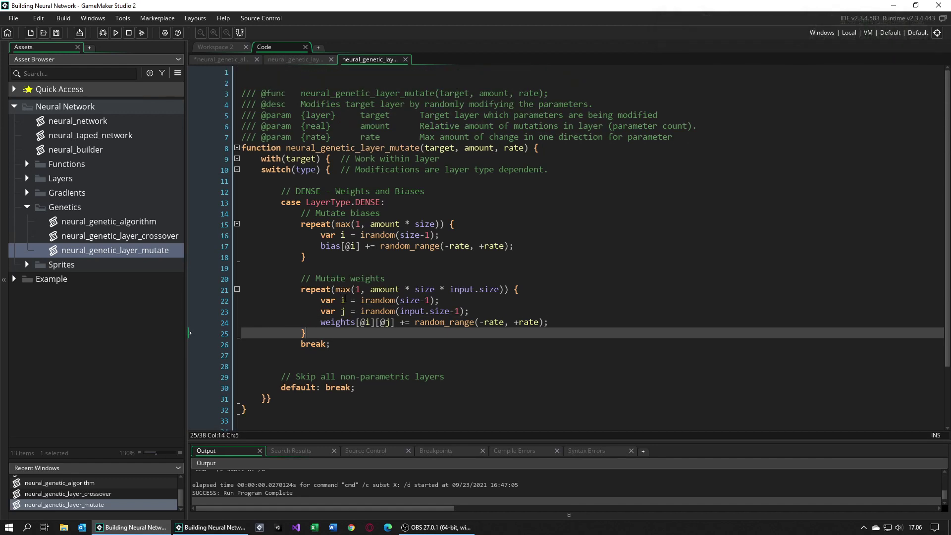
# View neural_genetic_mutate in neural_genetic_algorithm, where the layer mutate call sits.
pyautogui.click(223, 60)
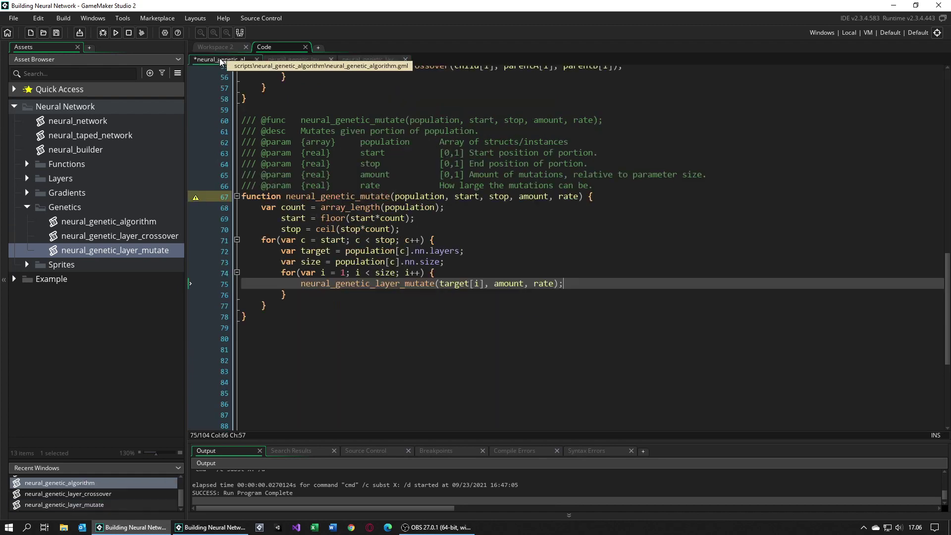
pyautogui.doubleClick(360, 283)
pyautogui.click(554, 316)
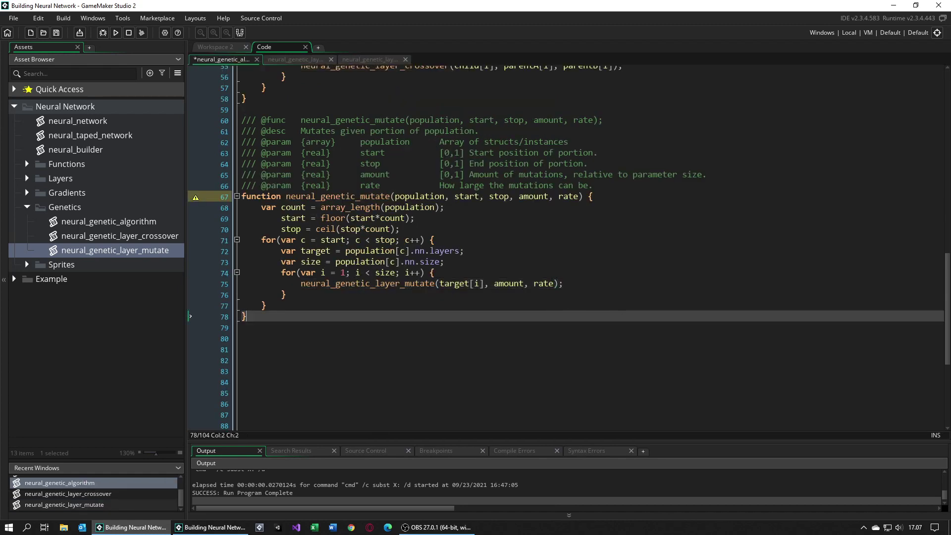
pyautogui.click(334, 132)
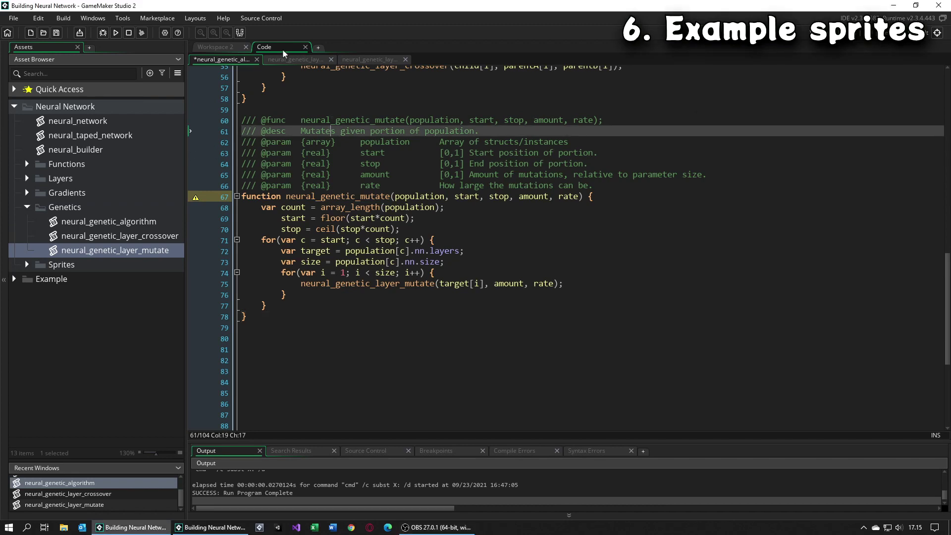
# Create Genetic Algorithm and Sprites groups under Example, placed above room_example.
pyautogui.click(305, 46)
pyautogui.click(27, 207)
pyautogui.click(14, 107)
pyautogui.click(14, 121)
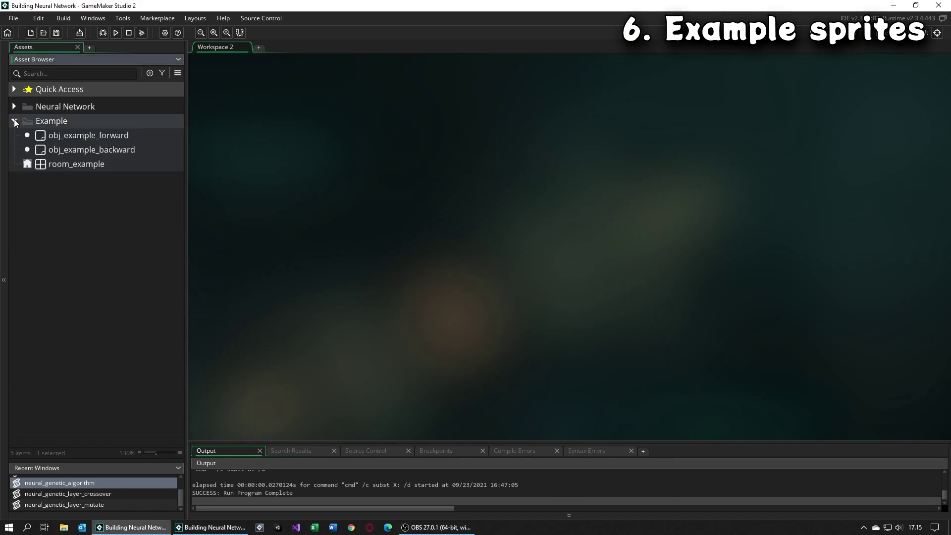
pyautogui.rightClick(74, 121)
pyautogui.click(103, 216)
pyautogui.write('Genetic Algorithm')
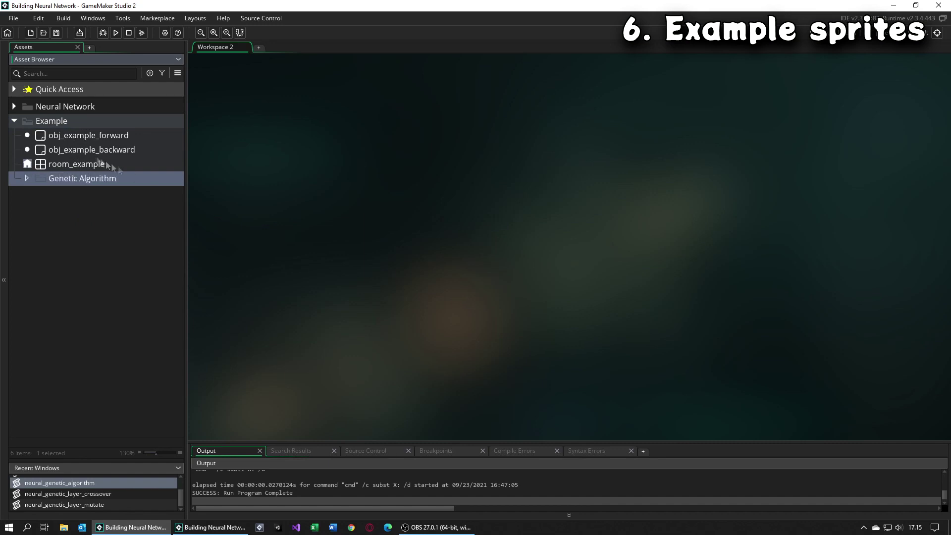
pyautogui.rightClick(67, 121)
pyautogui.click(102, 218)
pyautogui.write('Sprites')
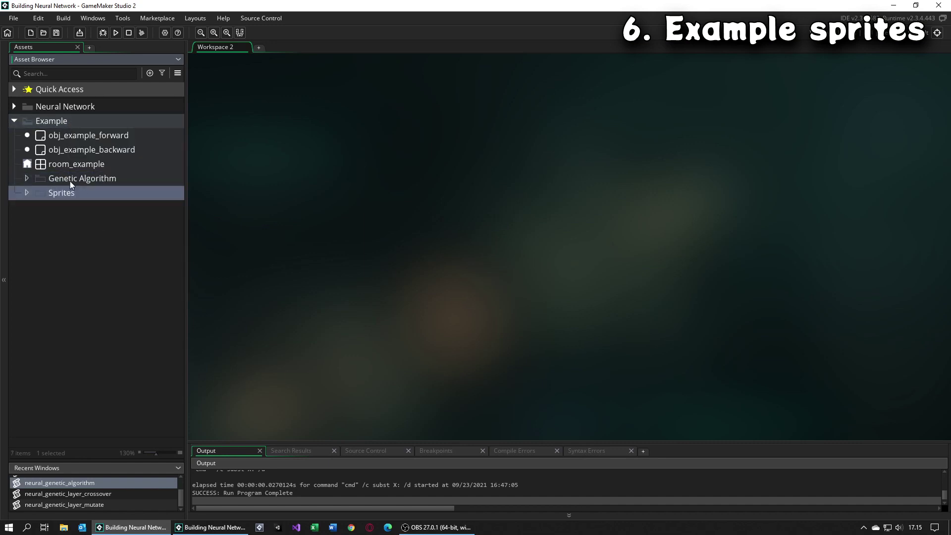
pyautogui.keyDown('shift'); pyautogui.click(71, 178); pyautogui.keyUp('shift')
pyautogui.moveTo(70, 178); pyautogui.dragTo(74, 162)
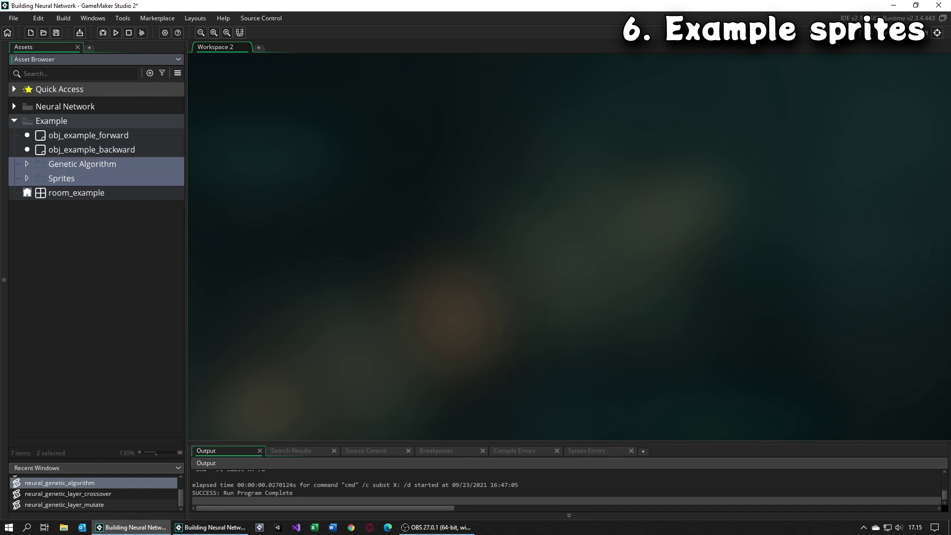
# Create spr_example_bg in Sprites, sized 128x128 and filled entirely blue.
pyautogui.rightClick(123, 180)
pyautogui.click(266, 319)
pyautogui.write('spr_example_bg')
pyautogui.click(409, 186)
pyautogui.write('128')
pyautogui.press('Return')
pyautogui.doubleClick(678, 387)
pyautogui.hotkey('ctrl', 'v')
pyautogui.click(305, 47)
pyautogui.click(894, 126)
# Create spr_example_wall as a canvas-filling white rectangle with a black outline.
pyautogui.rightClick(104, 181)
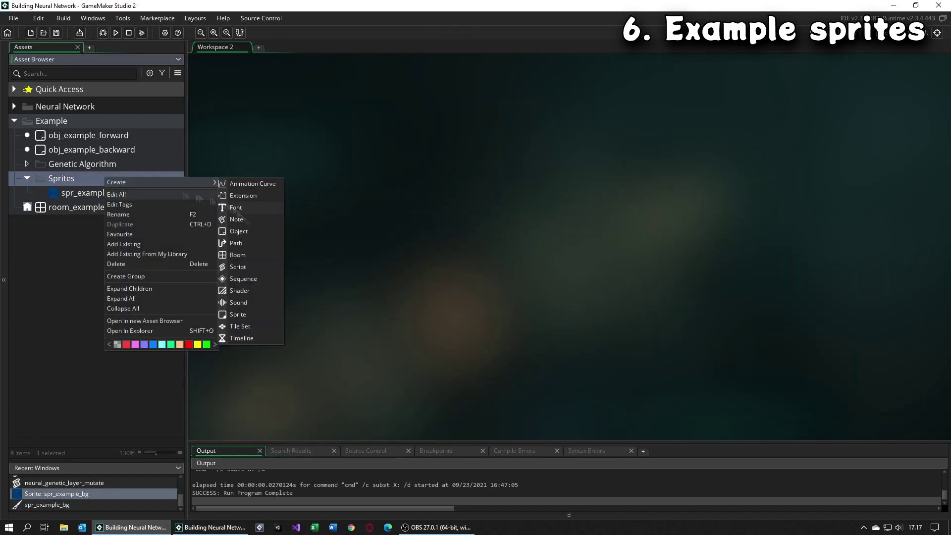
pyautogui.click(238, 314)
pyautogui.write('spr_example_wall')
pyautogui.press('Return')
pyautogui.doubleClick(697, 379)
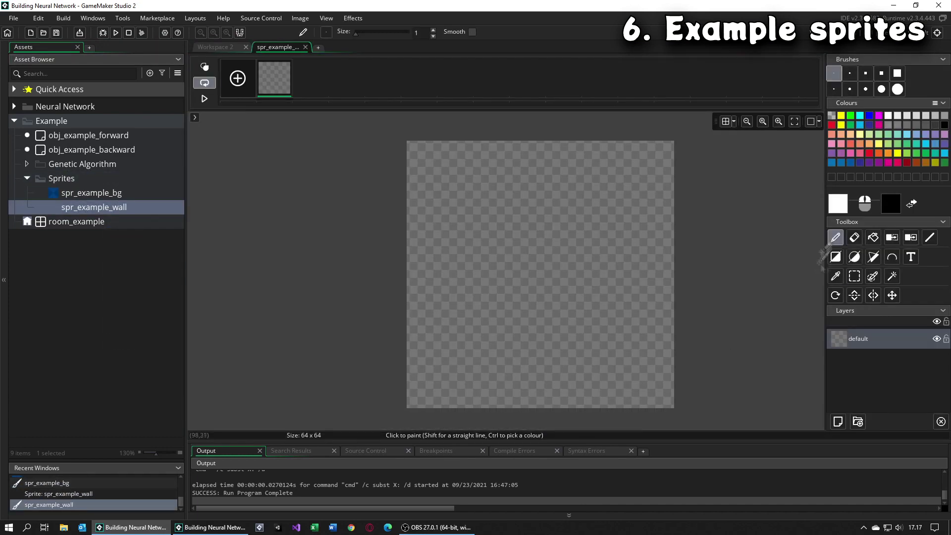
pyautogui.click(892, 237)
pyautogui.moveTo(407, 142); pyautogui.dragTo(673, 407)
pyautogui.click(874, 237)
pyautogui.click(541, 274)
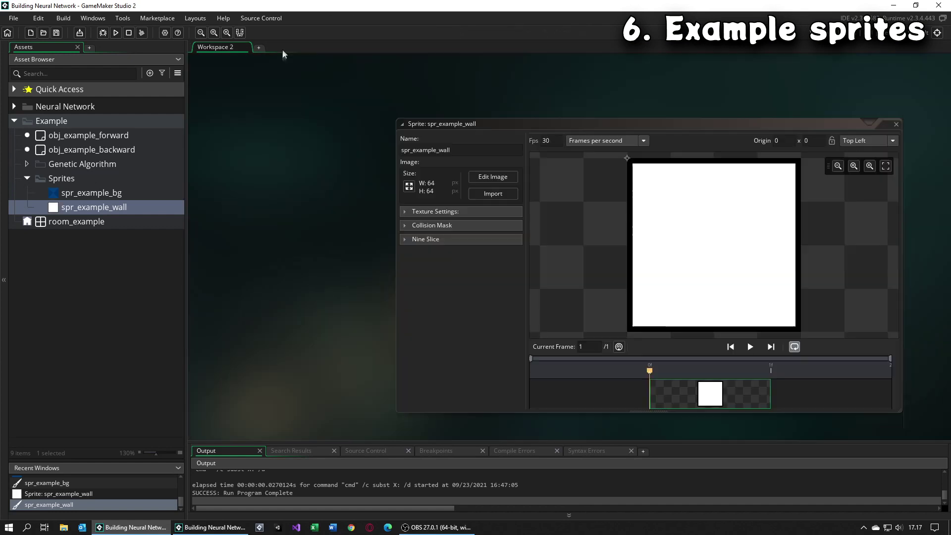
pyautogui.click(431, 226)
pyautogui.click(432, 225)
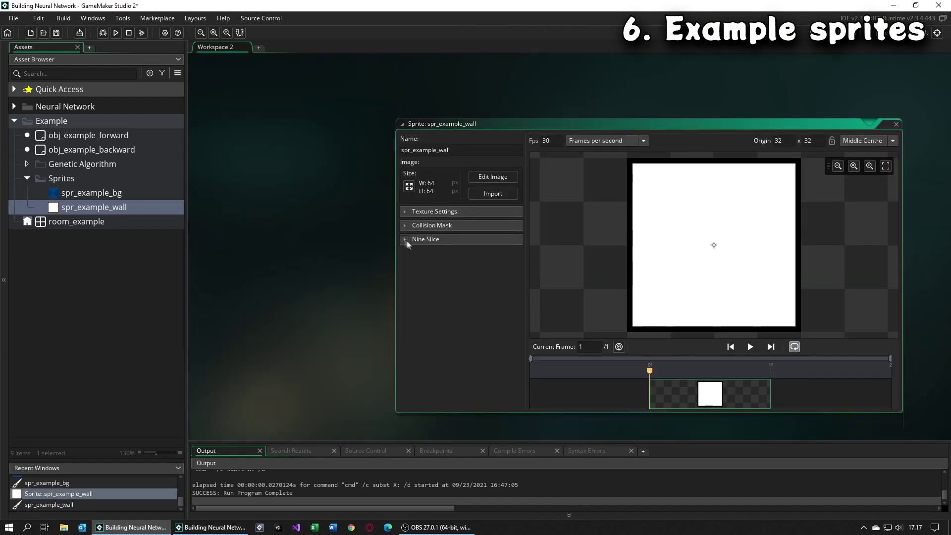
pyautogui.click(405, 241)
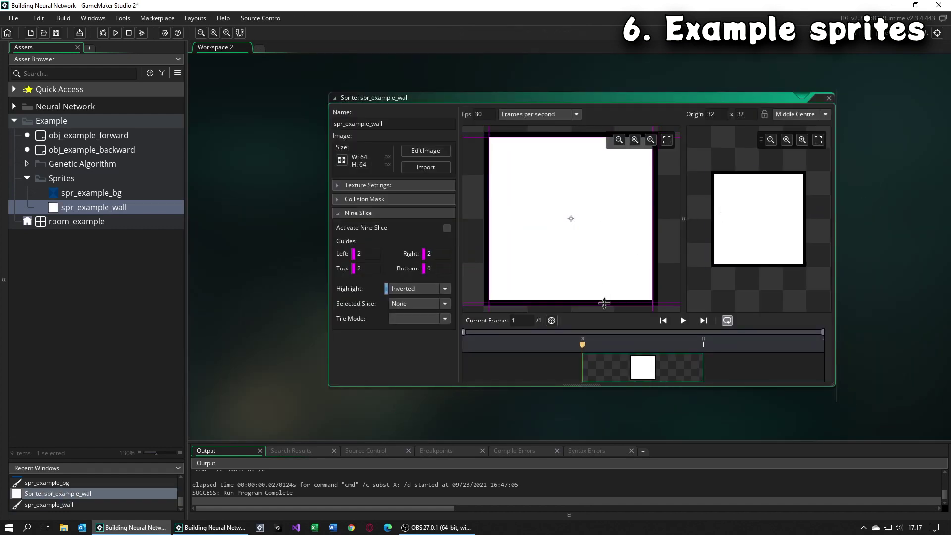
pyautogui.click(829, 98)
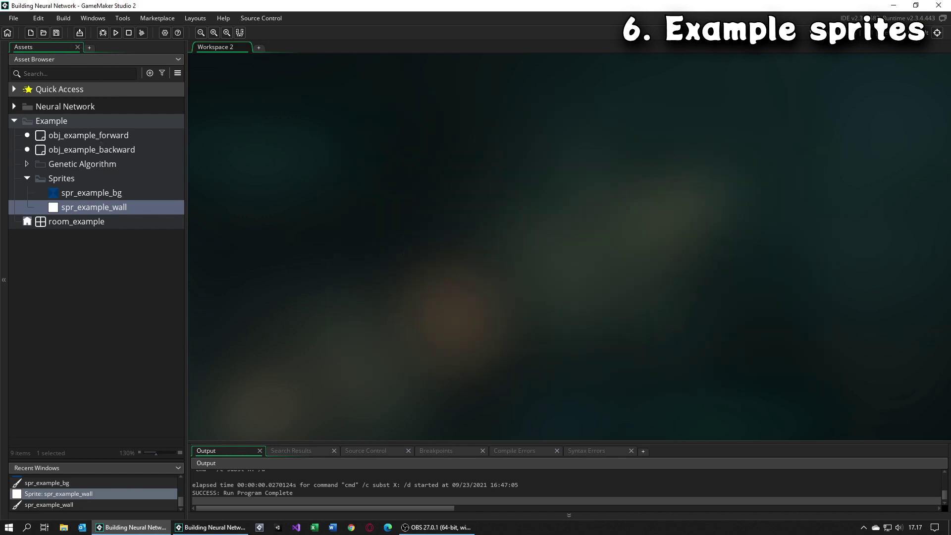
# Create spr_example_specimen in Sprites and resize it to 16x16.
pyautogui.rightClick(86, 180)
pyautogui.click(222, 319)
pyautogui.write('spr_example_specimen')
pyautogui.press('Return')
pyautogui.click(410, 187)
pyautogui.click(54, 211)
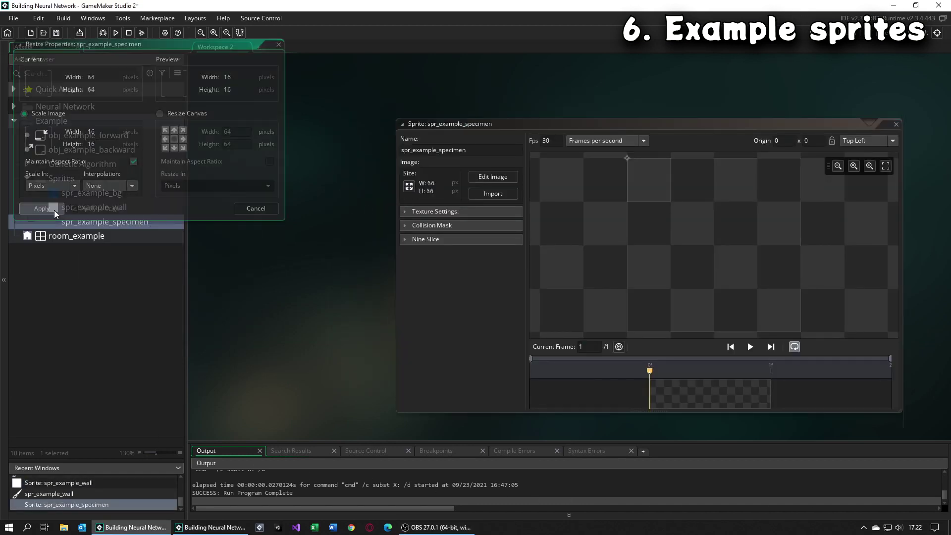
# Paste pixel figures into the specimen sprite's two animation frames.
pyautogui.doubleClick(700, 387)
pyautogui.hotkey('ctrl', 'v')
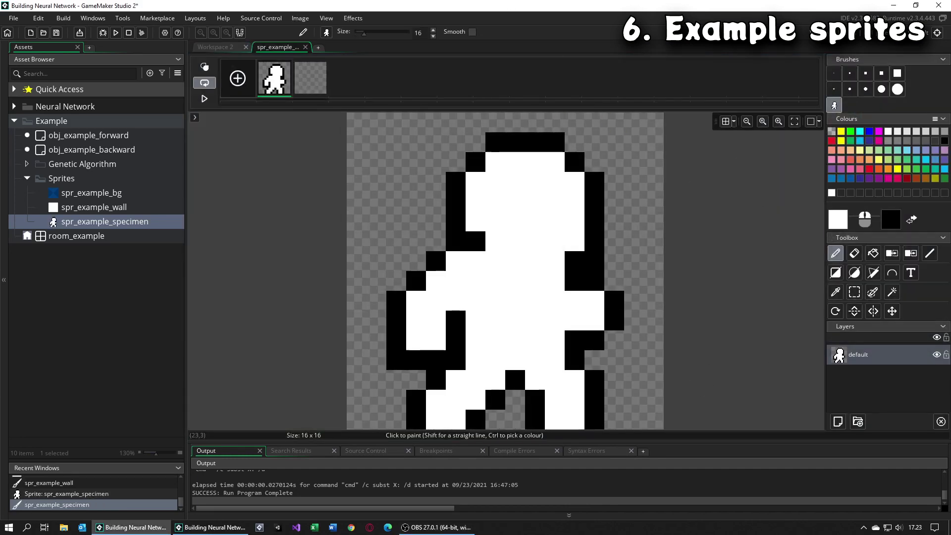
pyautogui.press('Right')
pyautogui.press('e')
pyautogui.hotkey('ctrl', 'v')
pyautogui.hotkey('ctrl', 'w')
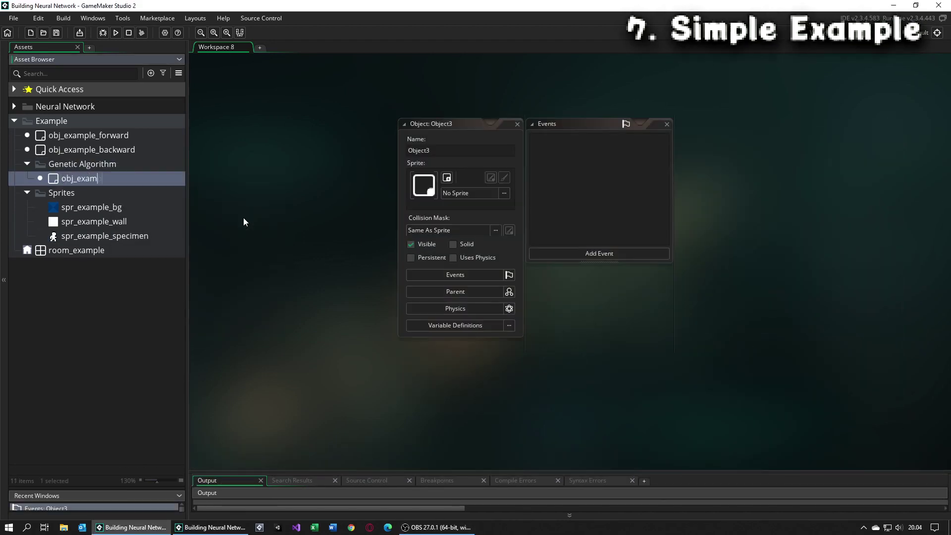
pyautogui.write('e_genetic_floor')
# Name the object obj_example_genetic_floor, give it the wall sprite and paste its Create code.
pyautogui.press('Return')
pyautogui.click(476, 193)
pyautogui.click(615, 254)
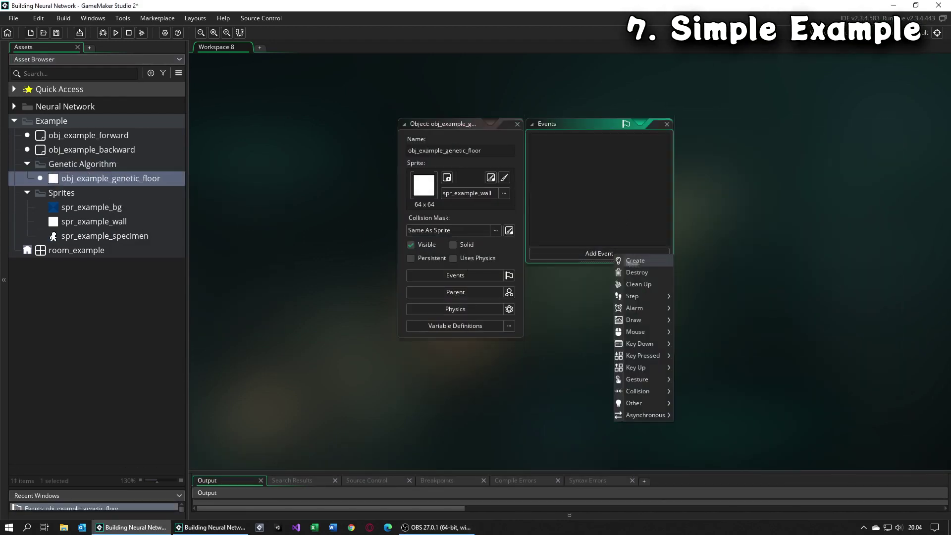
pyautogui.write('image_blend = make_color_hsv(irandom(255), 80, 80);')
# Create obj_example_genetic_wall with creation and destruction code, using spr_example_wall.
pyautogui.rightClick(123, 167)
pyautogui.click(265, 215)
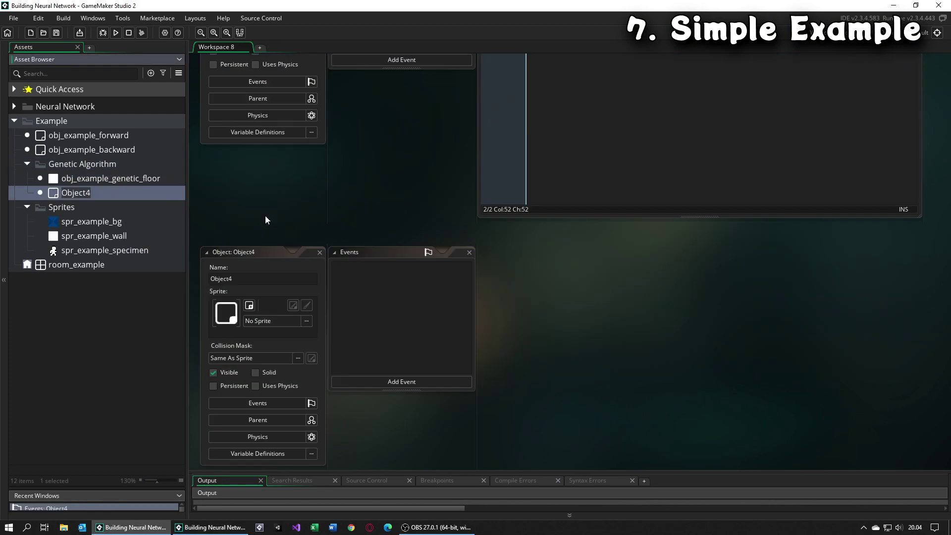
pyautogui.write('obj_example_genetic_wall')
pyautogui.press('Return')
pyautogui.click(436, 381)
pyautogui.click(446, 218)
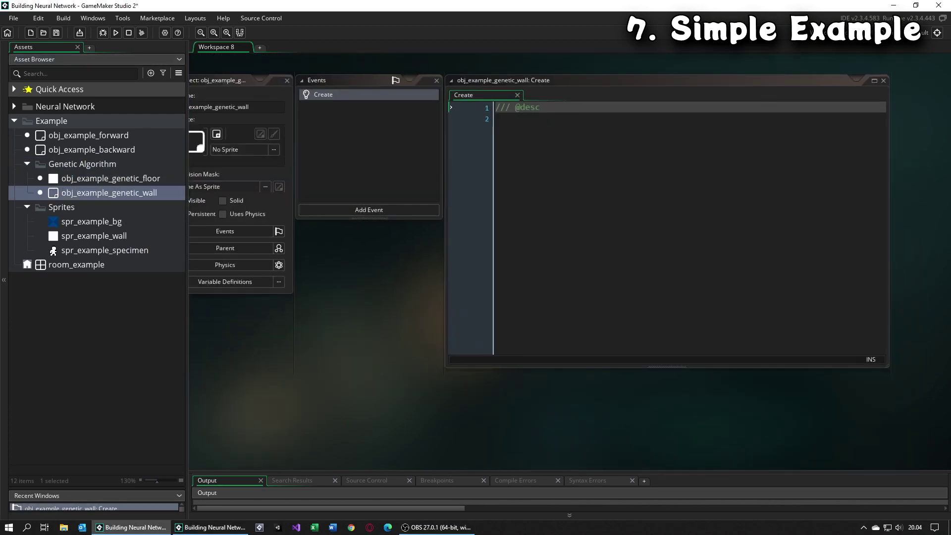
pyautogui.hotkey('ctrl', 'v')
pyautogui.click(341, 210)
pyautogui.click(468, 258)
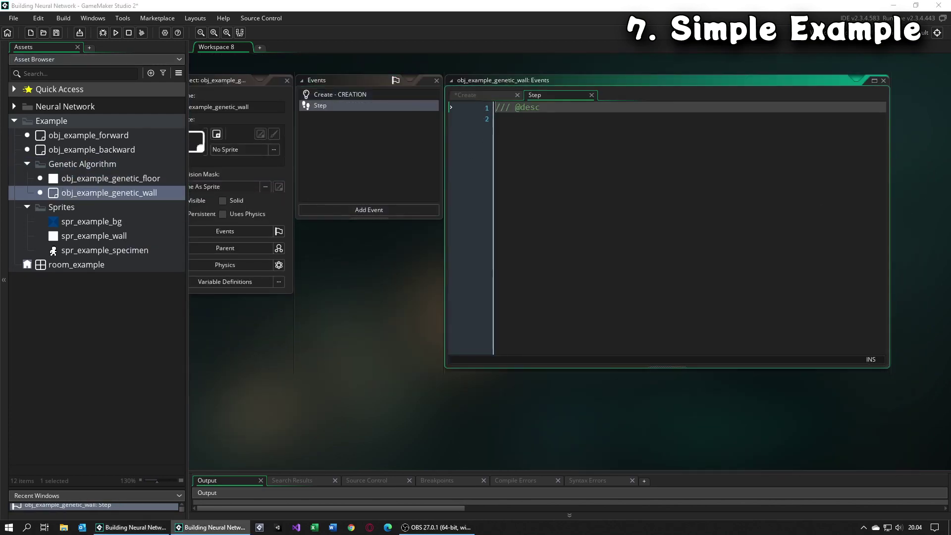
pyautogui.write('/// @desc DESTRUCTION if (x < -64) {     instance_destroy(); }')
pyautogui.click(238, 150)
pyautogui.write('wall')
pyautogui.click(372, 175)
# Create obj_example_genetic_generator with START GENERATING and GENERATE OBSTACLE event code.
pyautogui.rightClick(97, 166)
pyautogui.click(123, 227)
pyautogui.write('obj_example_genetic_generator')
pyautogui.press('Return')
pyautogui.click(435, 245)
pyautogui.click(446, 260)
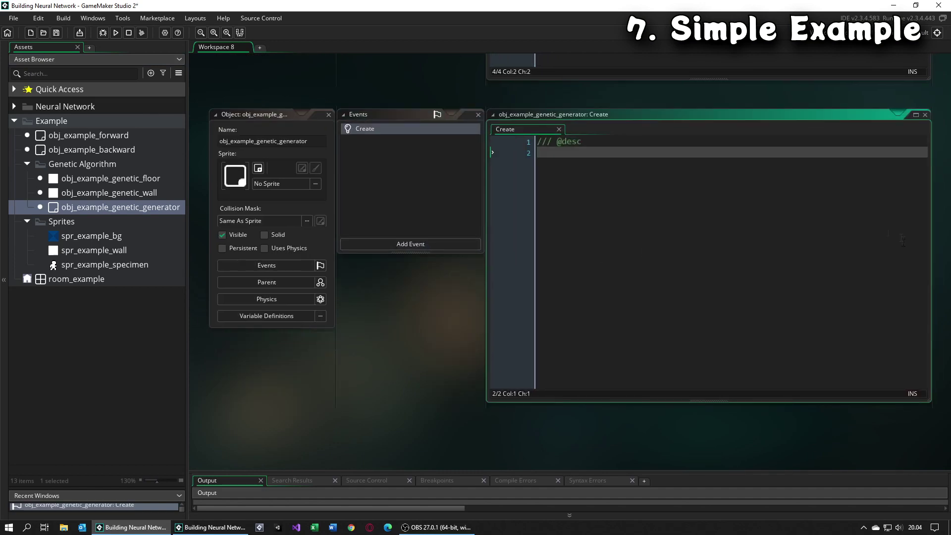
pyautogui.write('/// @desc START GENERATING time = 60;')
pyautogui.click(411, 244)
pyautogui.click(482, 290)
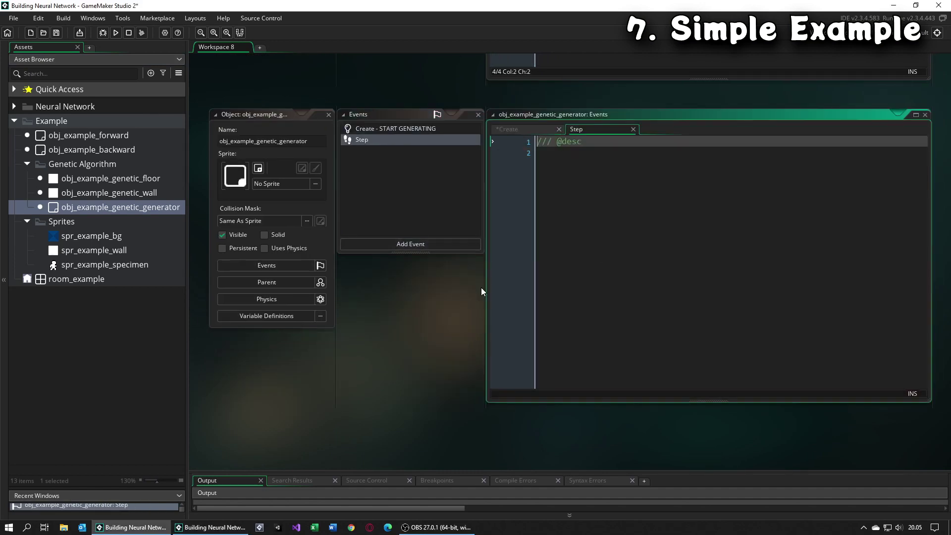
pyautogui.write('/// @desc GENERATE OBSTACLE time--; if (time <= 0) {     time = random_range(40,80);     var xx = room_width + 64;     var yy = obj_example_genetic_floor.bbox_top - random(32);     instance_create_depth(xx, yy, 0, obj_example_genetic_wall); }')
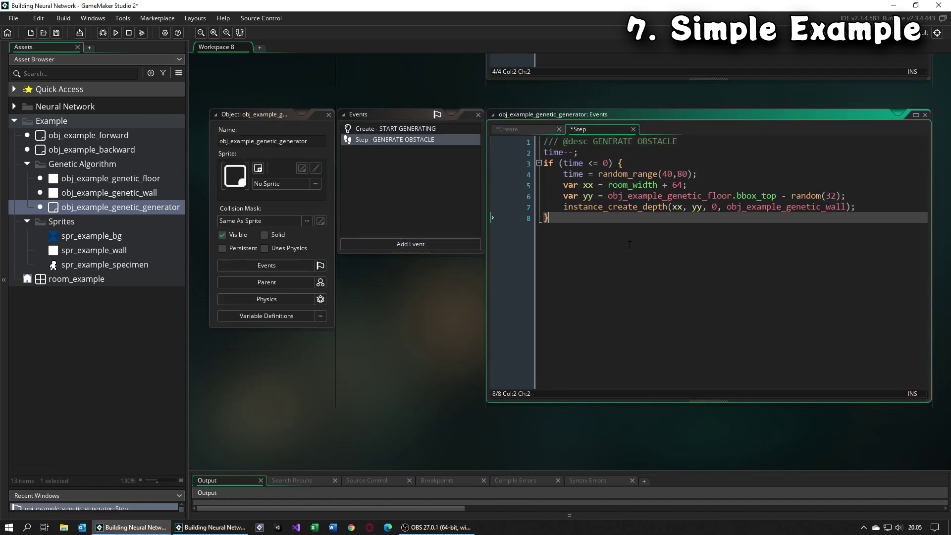
pyautogui.click(326, 113)
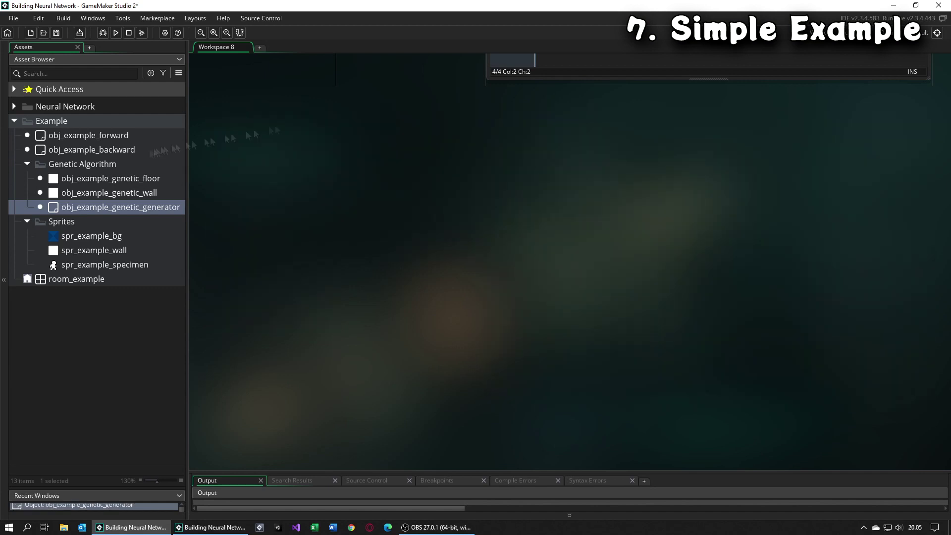
# Create obj_example_genetic_specimen and assign it spr_example_specimen.
pyautogui.hotkey('alt', 'o')
pyautogui.write('e_genetic_specimen')
pyautogui.press('Return')
pyautogui.click(495, 193)
pyautogui.write('spec')
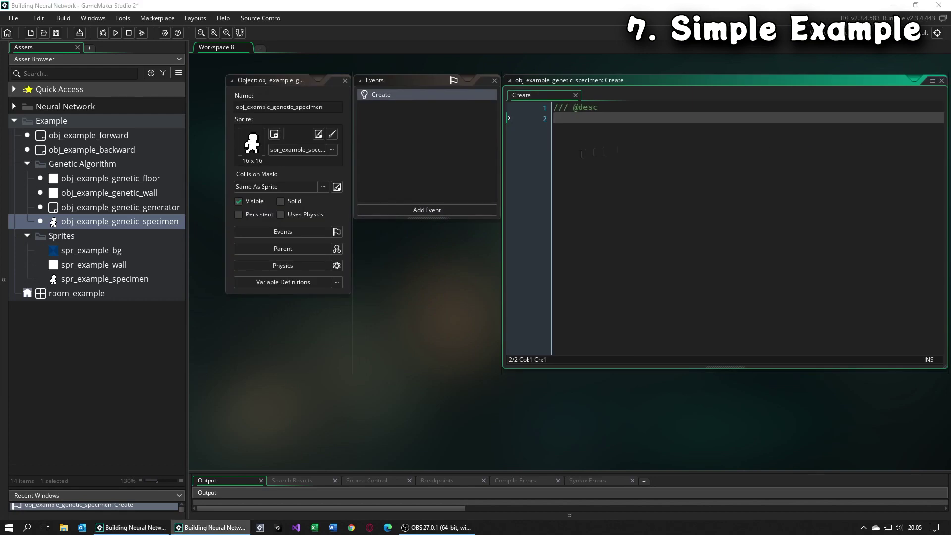
# Paste the specimen constructor into the Create event and review its sections.
pyautogui.hotkey('ctrl', 'v')
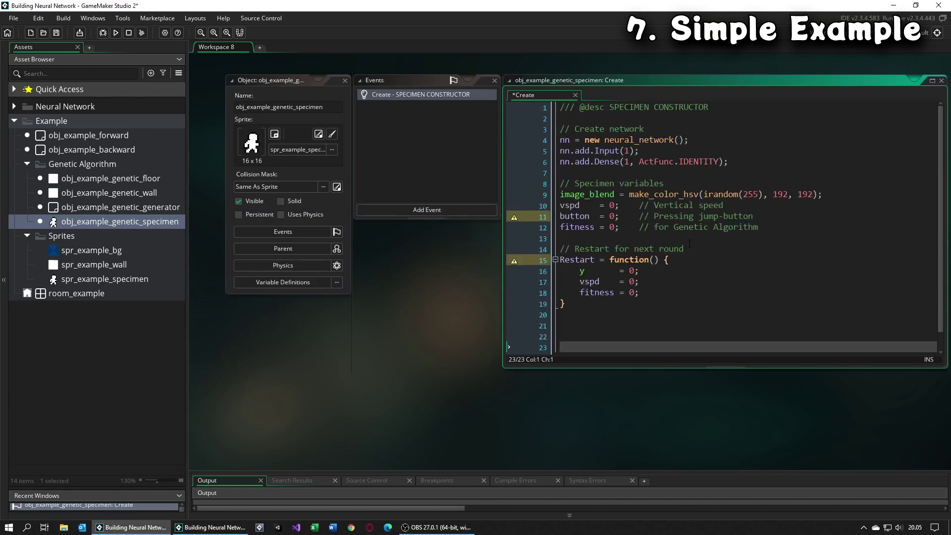
pyautogui.moveTo(757, 161); pyautogui.dragTo(754, 121)
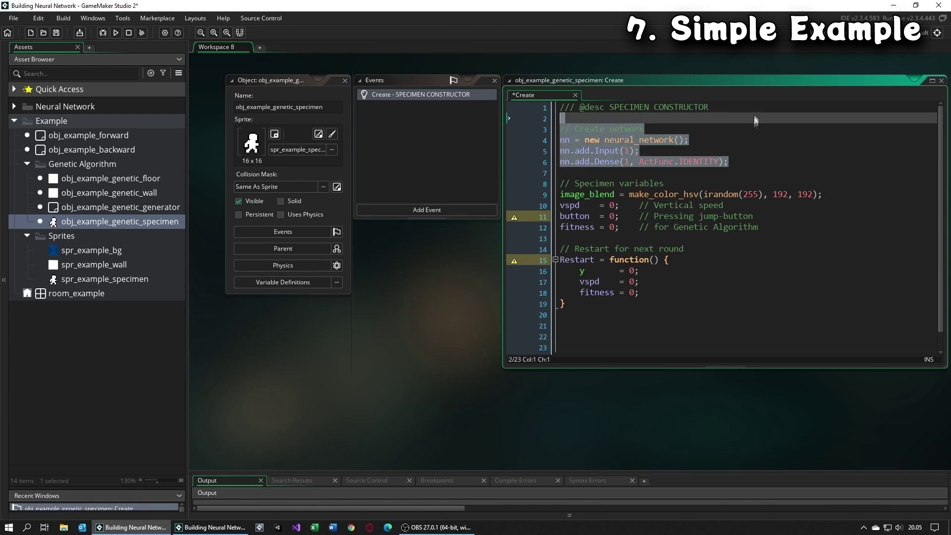
pyautogui.moveTo(764, 232); pyautogui.dragTo(561, 189)
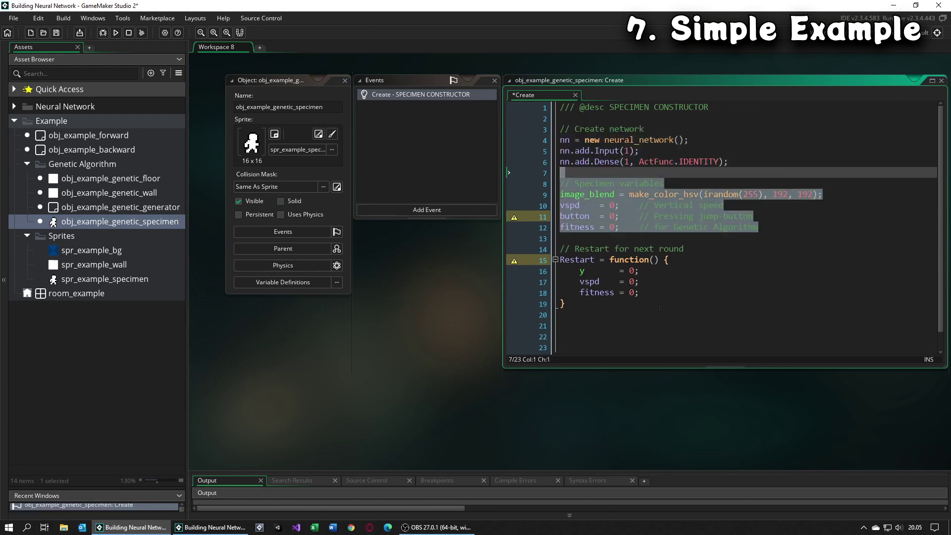
pyautogui.moveTo(659, 305); pyautogui.dragTo(602, 249)
pyautogui.click(595, 236)
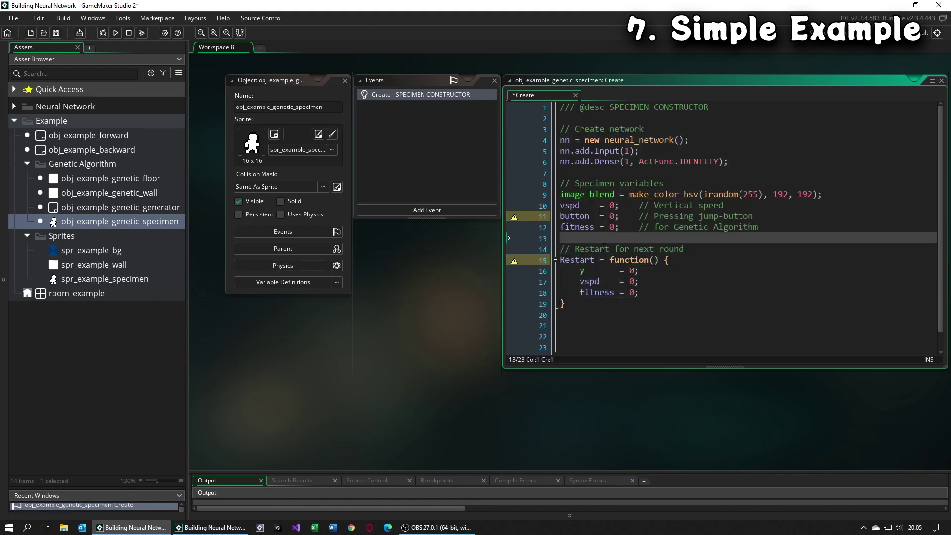
# Add a Begin Step event holding the survival-rewarding fitness code.
pyautogui.click(467, 210)
pyautogui.click(489, 258)
pyautogui.write('/// @desc FITNESS-FUNCTION  // Evaluate fitness fitness += 10;          // Just trying to be alive as long as can. fitness -= abs(vspd);   // Punish being in the air -> try stay on ground.  // Out of the game. if (collision_point(x, y, obj_example_genetic_wall, true, true) != noone) {     instance_deactivate_object(self); }')
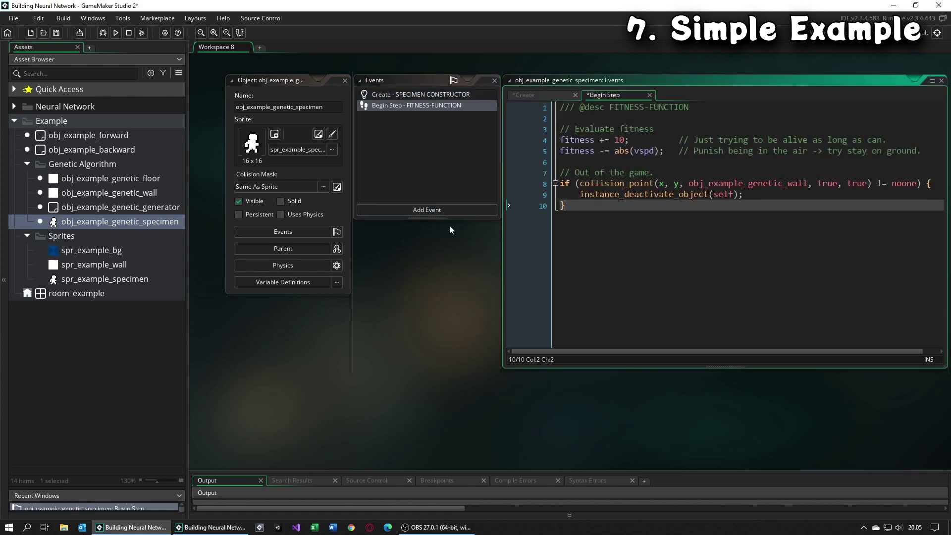
pyautogui.click(449, 211)
# Add specimen DECISION-MAKING Step code, an End Step platforming event and a Draw event.
pyautogui.click(512, 252)
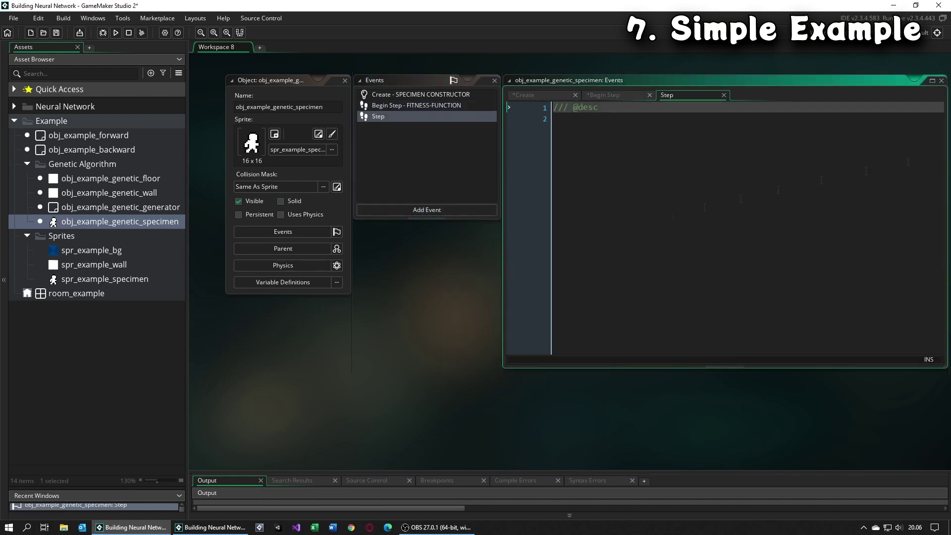
pyautogui.hotkey('ctrl', 'v')
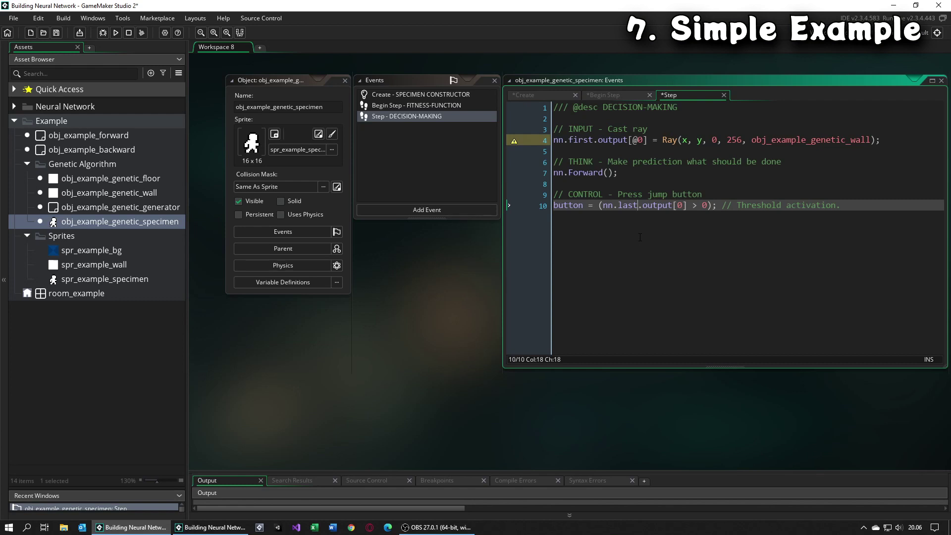
pyautogui.click(450, 210)
pyautogui.click(511, 273)
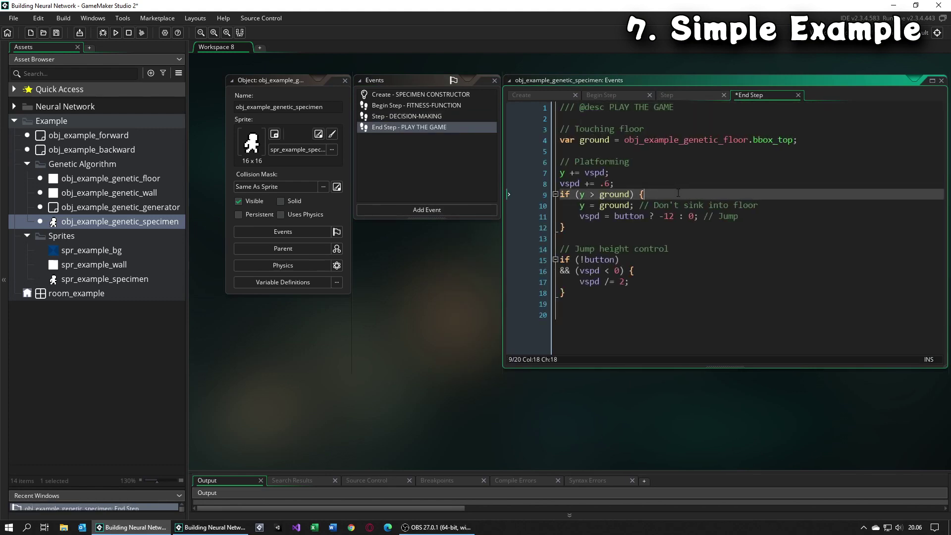
pyautogui.click(462, 210)
pyautogui.click(535, 278)
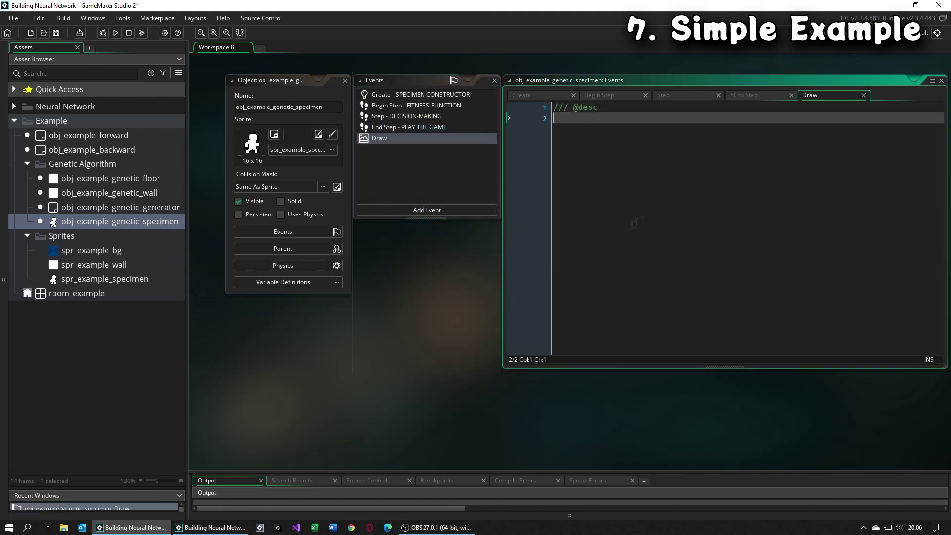
pyautogui.click(663, 160)
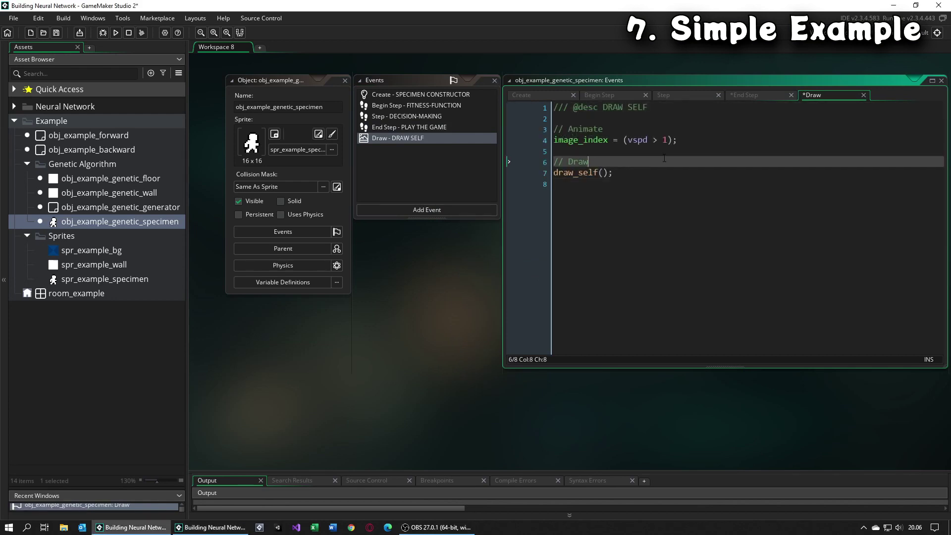
# Create obj_example_genetic_control with population-creation code in its Create event.
pyautogui.rightClick(82, 163)
pyautogui.click(284, 223)
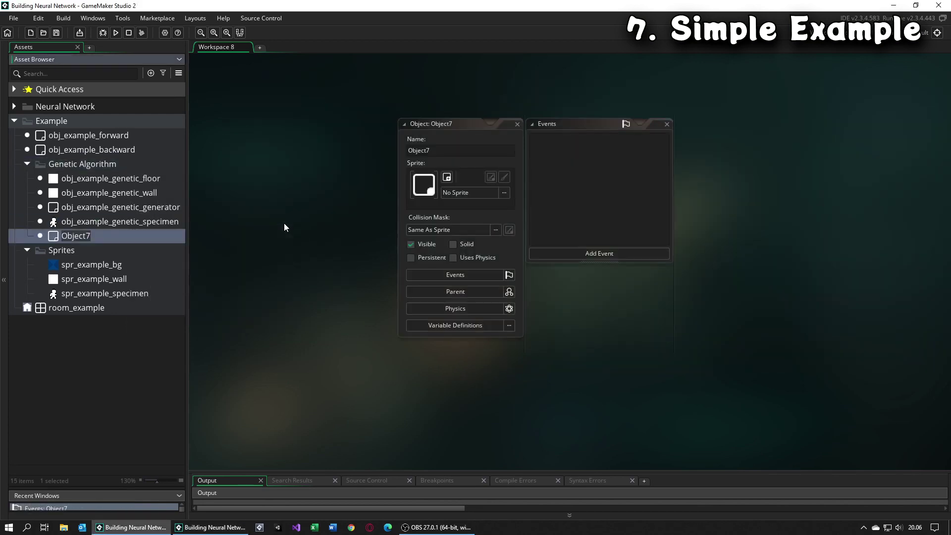
pyautogui.write('obj_example_genetic_control')
pyautogui.press('Return')
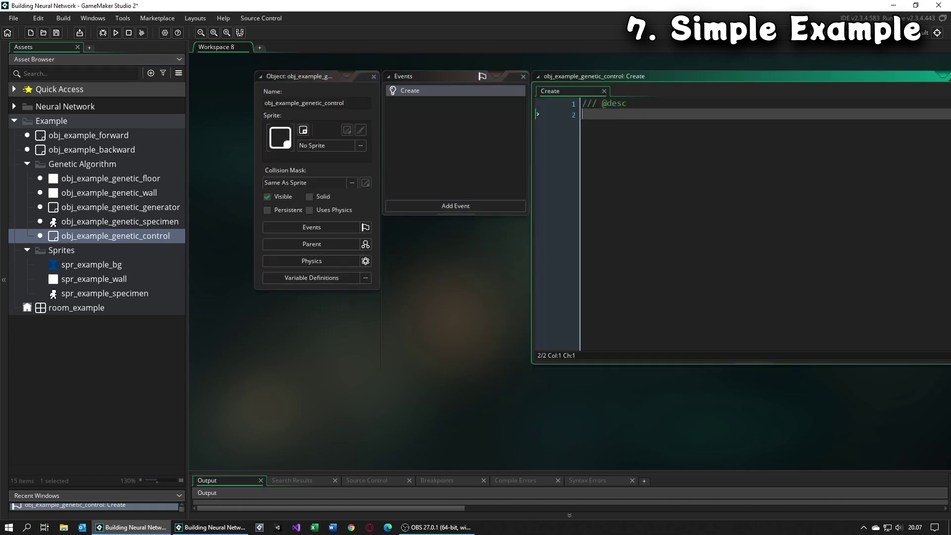
pyautogui.hotkey('ctrl', 'a')
pyautogui.write('/// @desc CREATE POPULATION  // Information generation = 0; time = 0; best = 0;  // For convenience specimens = obj_example_genetic_specimen; floors = obj_example_genetic_floor; walls = obj_example_genetic_wall;  // Create population count = 50; population = array_create(count); var minPos = floors.bbox_left+8; var maxPos = floors.bbox_right-8; for(var i = 0; i < count; i++) {     var xx = random_range(minPos, maxPos);     population[@i] = instance_create_depth(xx, 0, -2, specimens); }')
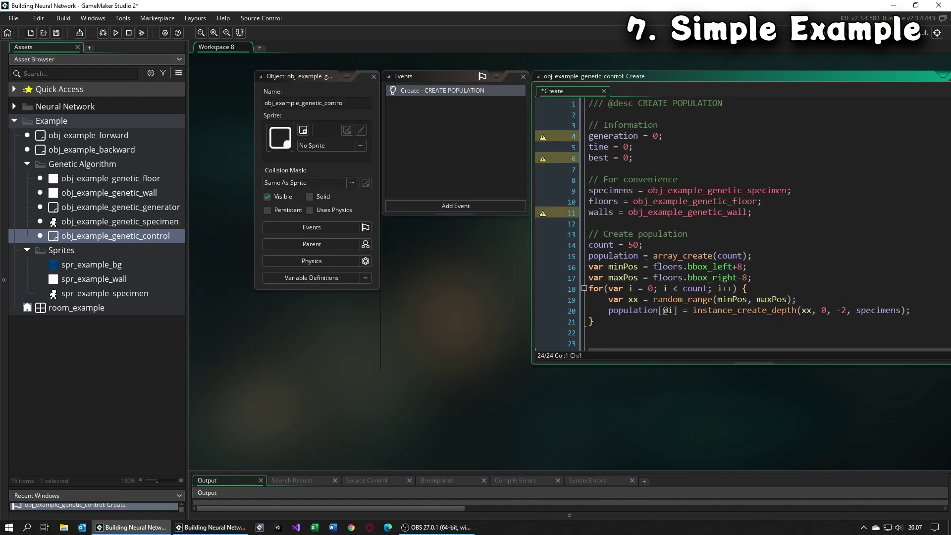
# Add a genetic-algorithm Step event and an unlimited-FPS Begin Step event.
pyautogui.click(474, 204)
pyautogui.moveTo(492, 245)
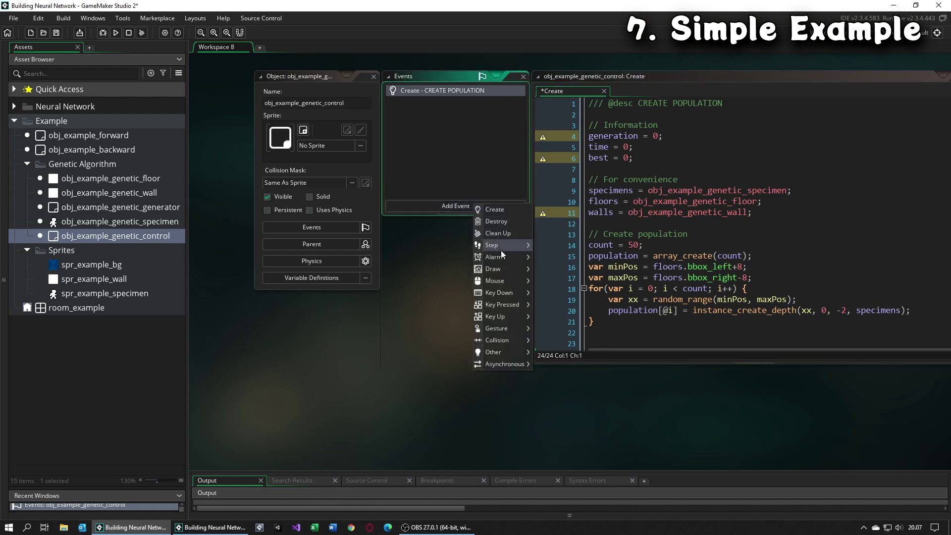
pyautogui.click(540, 244)
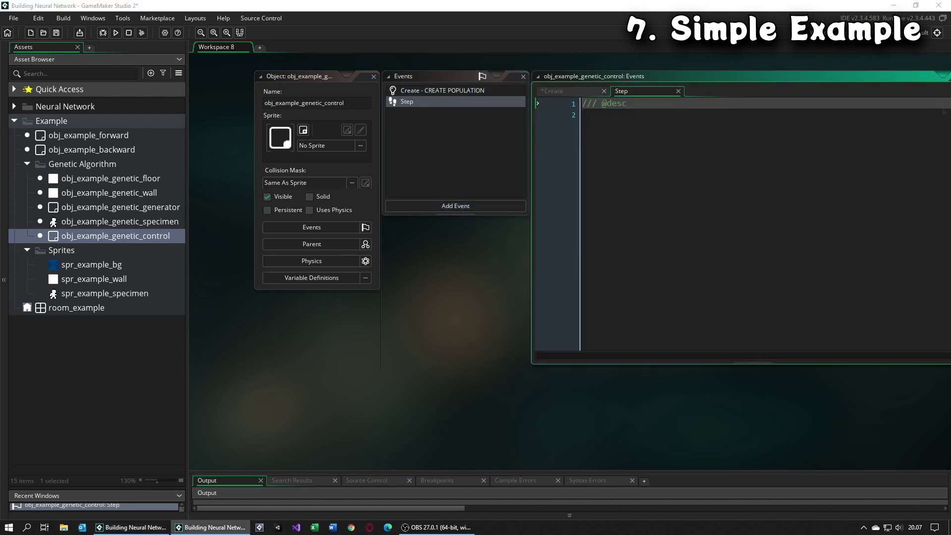
pyautogui.hotkey('ctrl', 'a')
pyautogui.write('/// @desc GENETIC ALGORITHM  // When all have died, find who performed best if (instance_number(specimens) == 0) { \t// Genetic Algorithm \tneural_genetic_selection(population); \tneural_genetic_crossover(population, .1); \tneural_genetic_mutate(population, .3, 1, .2, .05); \tgeneration++; \tbest = max(best, time); \ttime = 0;  \t// Restart and start with new generation \tinstance_destroy(walls); \tinstance_activate_object(specimens); \twith(specimens) { \t\tRestart(); \t} }')
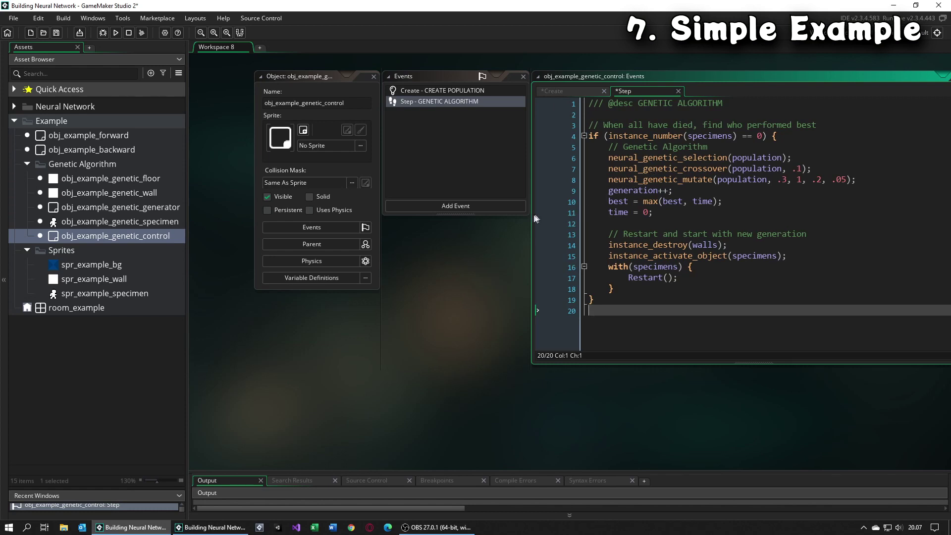
pyautogui.click(500, 206)
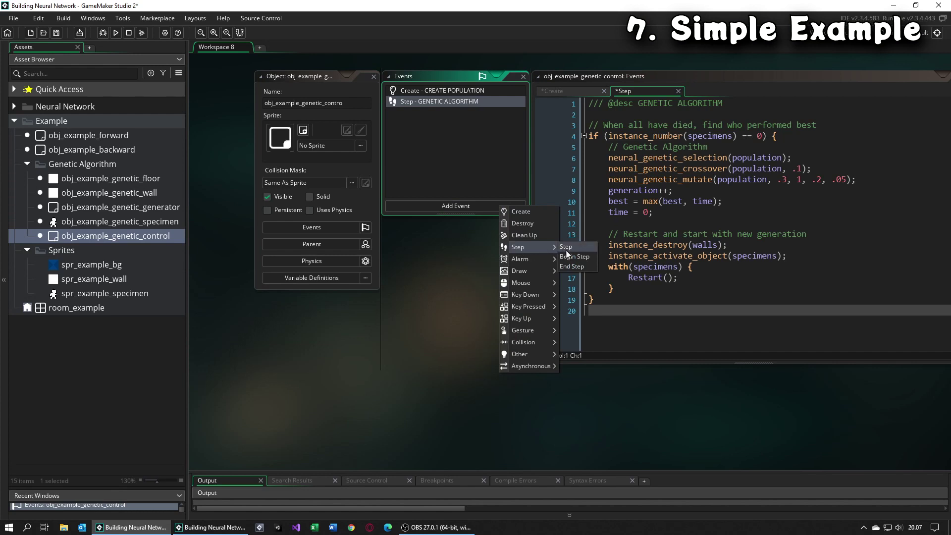
pyautogui.click(572, 256)
pyautogui.hotkey('ctrl', 'a')
pyautogui.write('/// @desc UNLIMIT FPS room_speed = keyboard_check(vk_space) ? 999 : 60;')
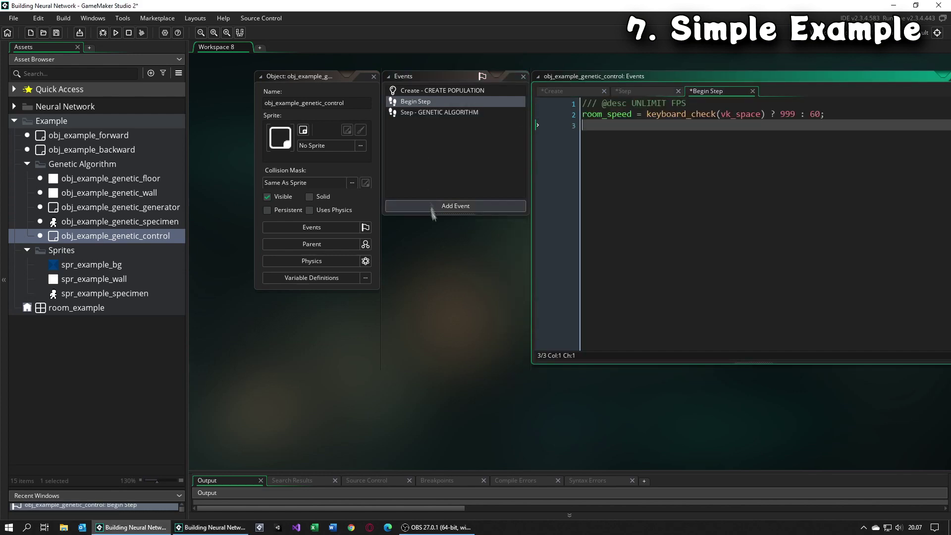
# Add an information-drawing Draw event and an R key-press restart event.
pyautogui.click(455, 207)
pyautogui.click(524, 277)
pyautogui.hotkey('ctrl', 'a')
pyautogui.write('/// @desc INFORMATION time++;  var xx = room_width/2; var yy = 32; var i = 1; draw_text(xx, yy * i++, "Generation : " + string(generation)); draw_text(xx, yy * i++, "Alive : " + string(instance_number(specimens))); draw_text(xx, yy * i++, "Time : " + string(time)); draw_text(xx, yy * i++, "Best : " + string(best)); draw_text(xx, yy * i++, "Space to speed up"); draw_text(xx, yy * i++, "R to restart");')
pyautogui.click(471, 206)
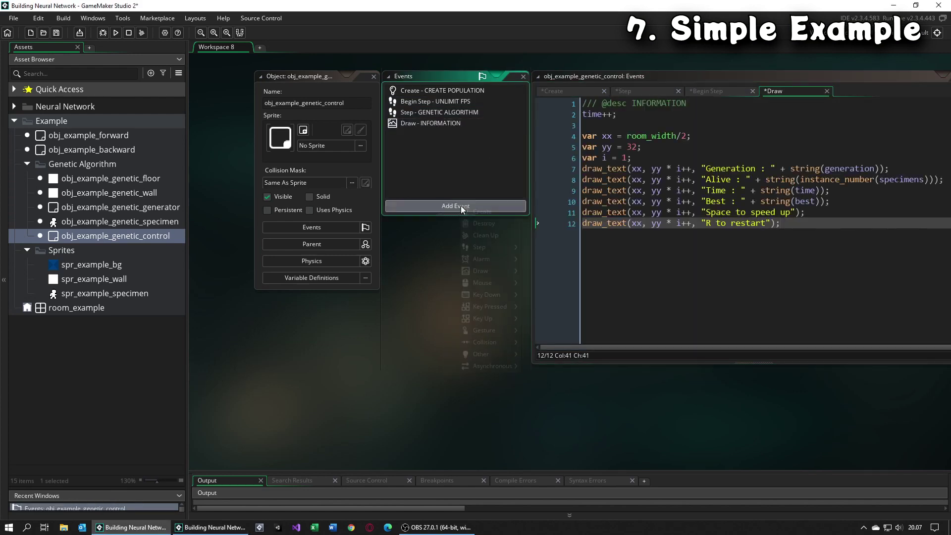
pyautogui.click(587, 430)
pyautogui.hotkey('ctrl', 'a')
pyautogui.hotkey('ctrl', 'v')
pyautogui.click(430, 123)
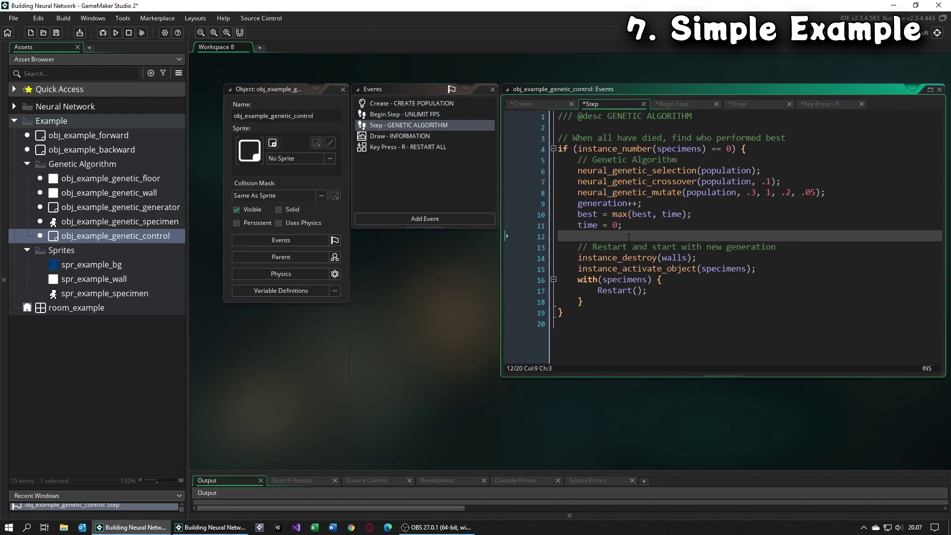
# Create scr_example_genetic_raycast in the group and fill in its Ray function.
pyautogui.rightClick(112, 164)
pyautogui.click(199, 253)
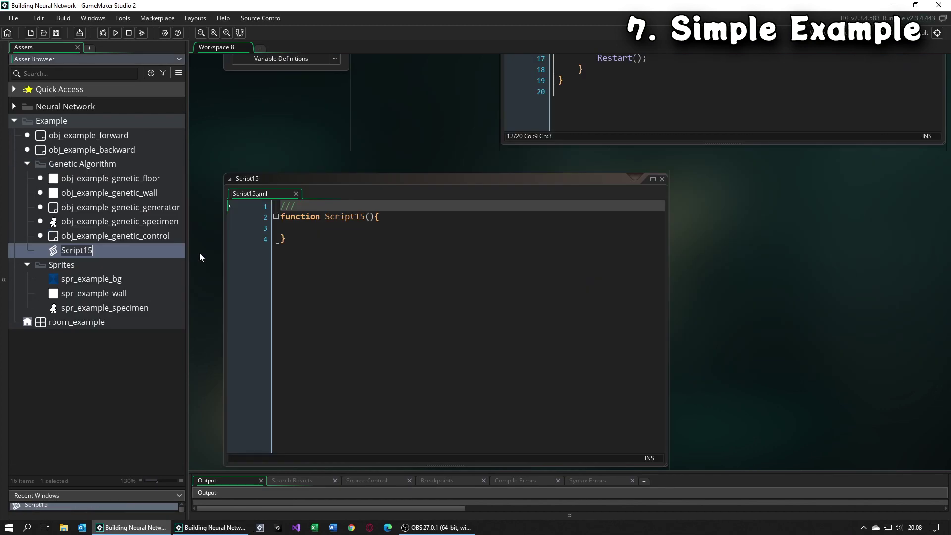
pyautogui.write('scr_example_genetic_raycast')
pyautogui.press('Return')
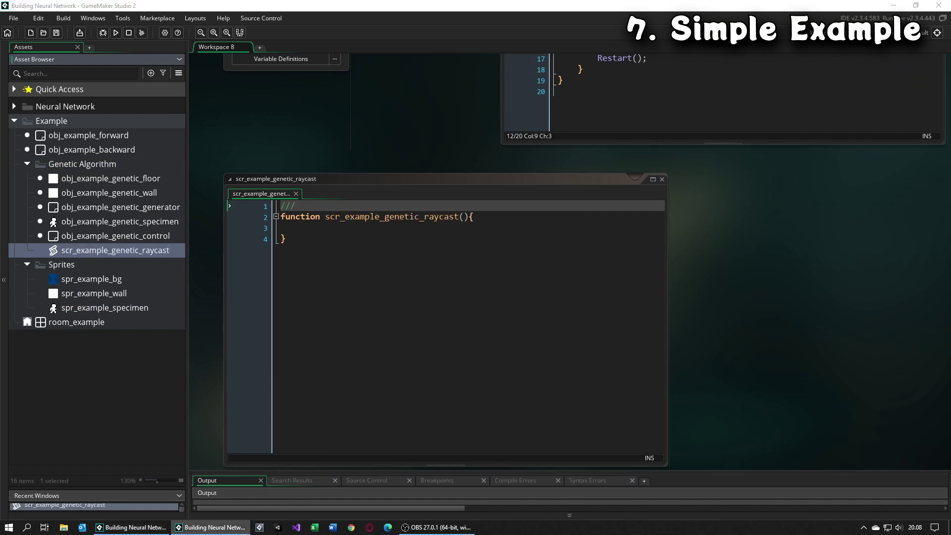
pyautogui.click(666, 179)
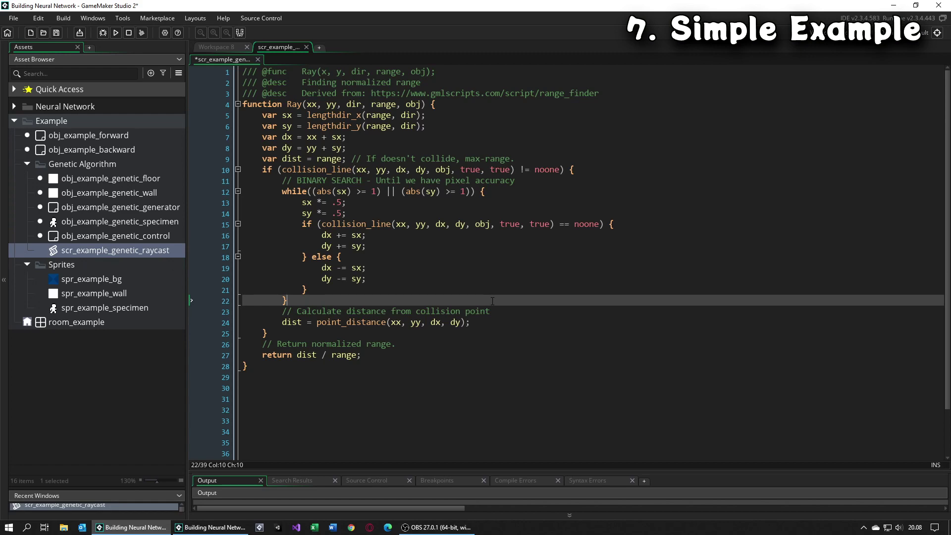
pyautogui.click(31, 266)
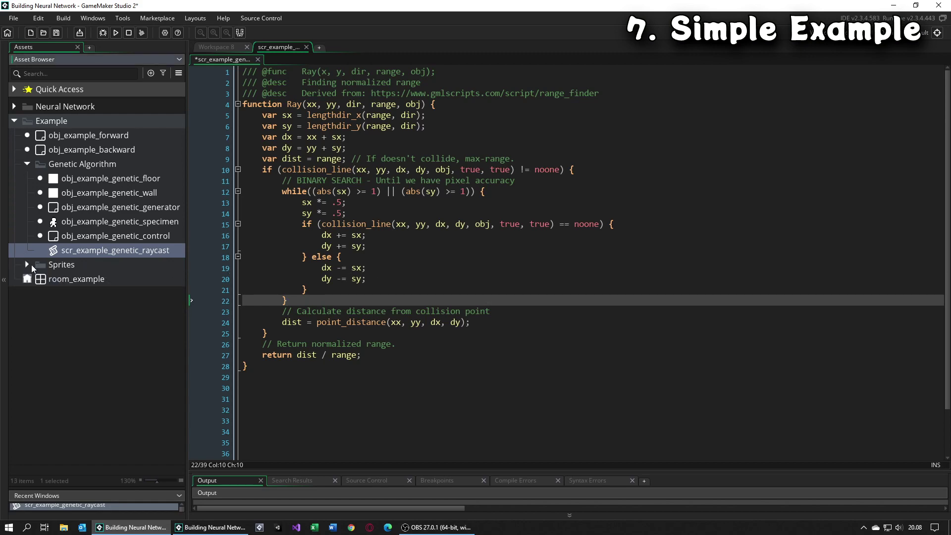
# Place a wide, lowered floor bar in room_example and run the game with F5.
pyautogui.doubleClick(69, 278)
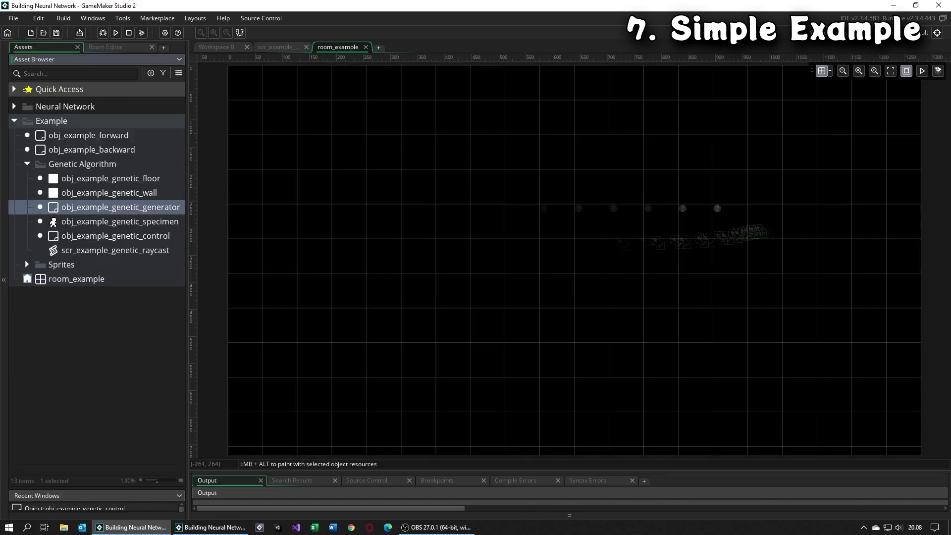
pyautogui.click(573, 238)
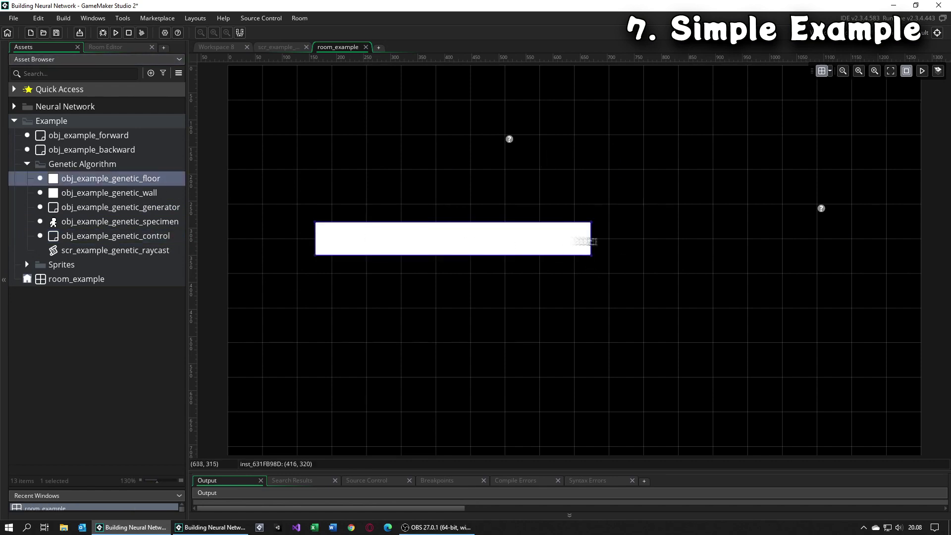
pyautogui.moveTo(595, 238); pyautogui.dragTo(728, 250)
pyautogui.moveTo(632, 238); pyautogui.dragTo(682, 257)
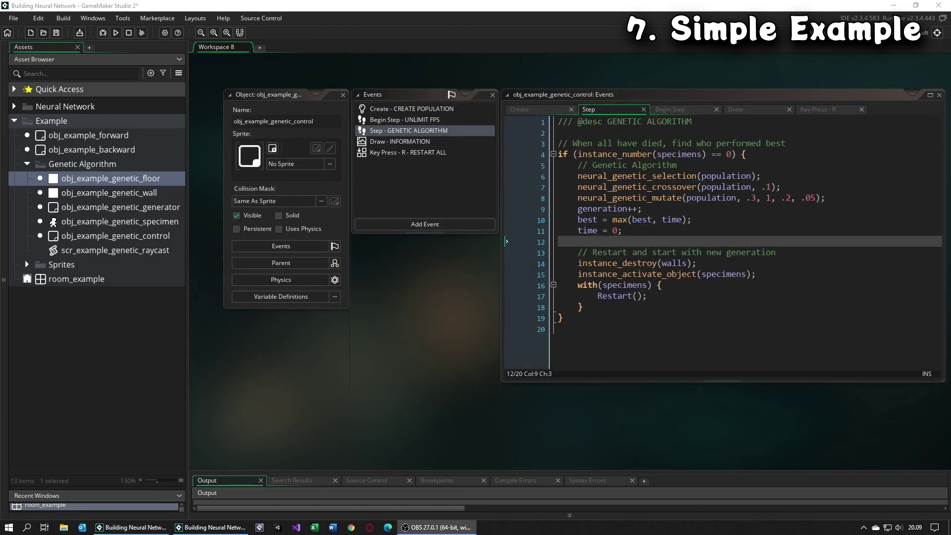
pyautogui.click(586, 345)
pyautogui.press('F5')
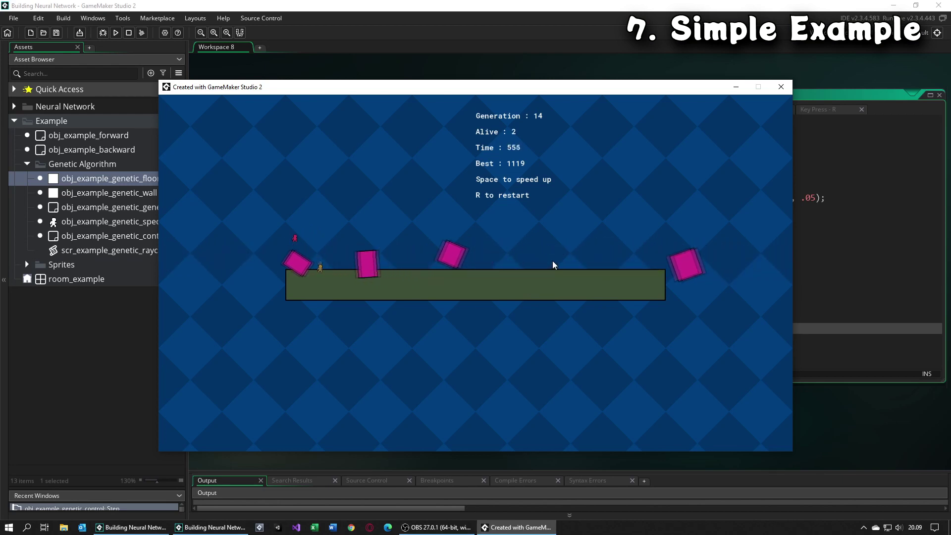
# Speed up the evolving simulation with Space, before and after restarting it.
pyautogui.press('space')
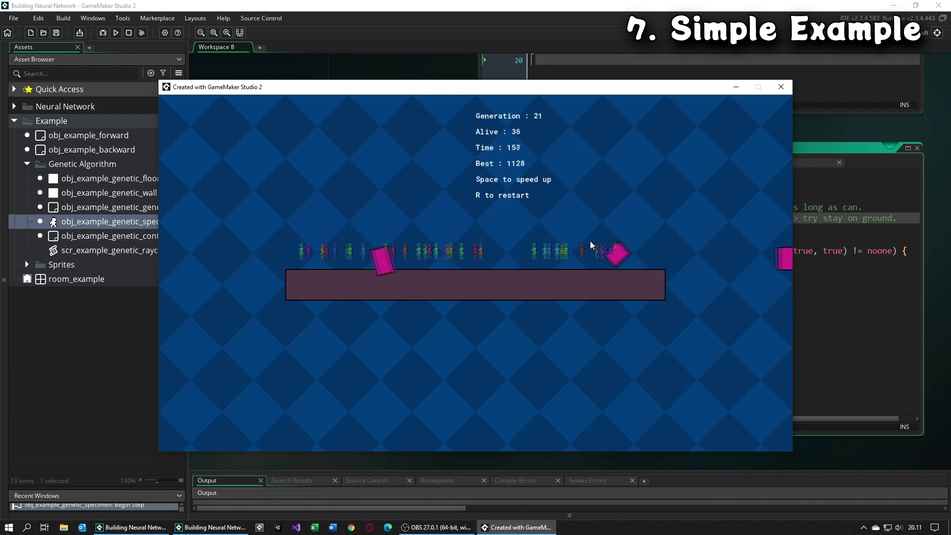
pyautogui.press('space')
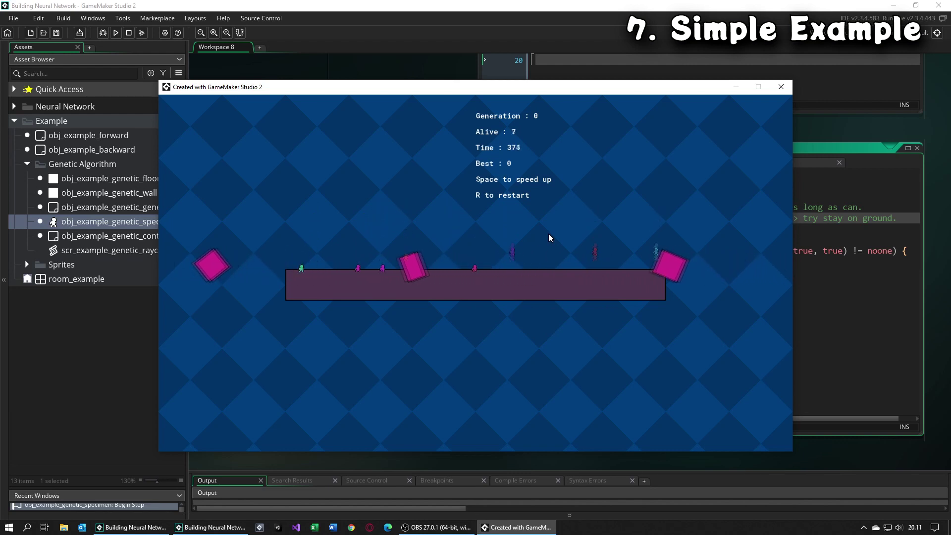
pyautogui.press('space')
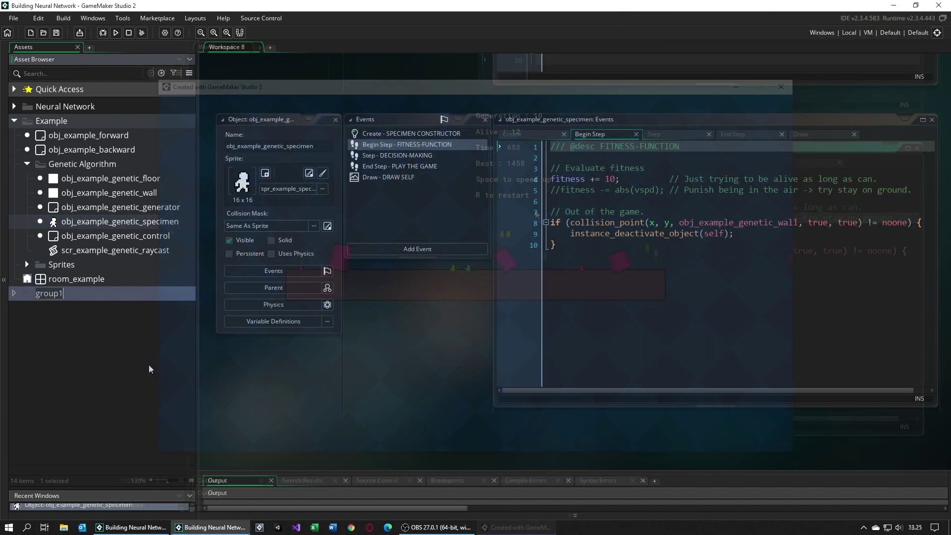
pyautogui.write('Genetic Algorithm B')
# Name the new Genetic Algorithm B group, move it under Example, and collapse the original group.
pyautogui.press('Return')
pyautogui.moveTo(74, 293); pyautogui.dragTo(53, 121)
pyautogui.click(27, 164)
pyautogui.rightClick(69, 179)
# Create the wall object in Genetic Algorithm B with sprite spr_example_wall.
pyautogui.rightClick(170, 178)
pyautogui.click(245, 228)
pyautogui.write('obj_example_genetic_B_wall')
pyautogui.press('Return')
pyautogui.click(524, 192)
pyautogui.click(637, 219)
pyautogui.click(620, 254)
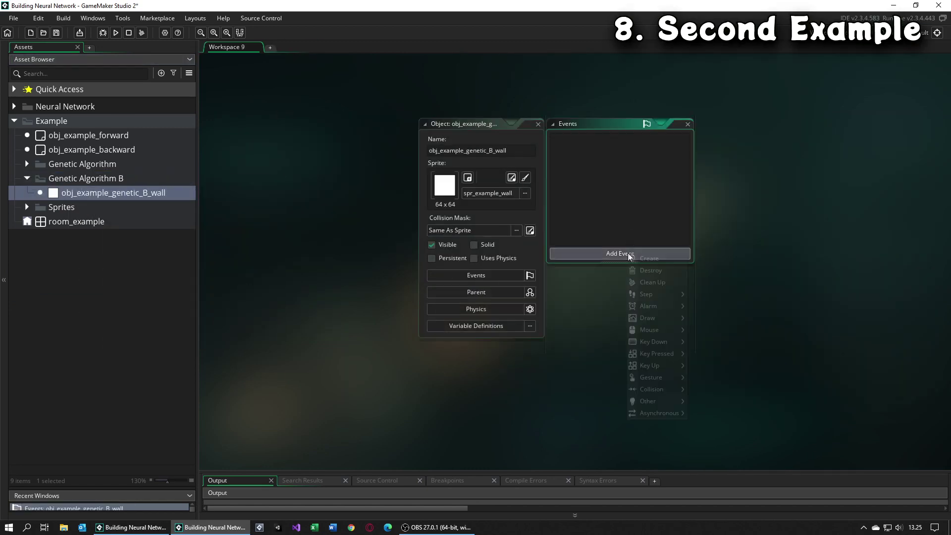
# Give the wall object a Create event with creation code and a Step event with movement code.
pyautogui.click(646, 260)
pyautogui.hotkey('ctrl', 'v')
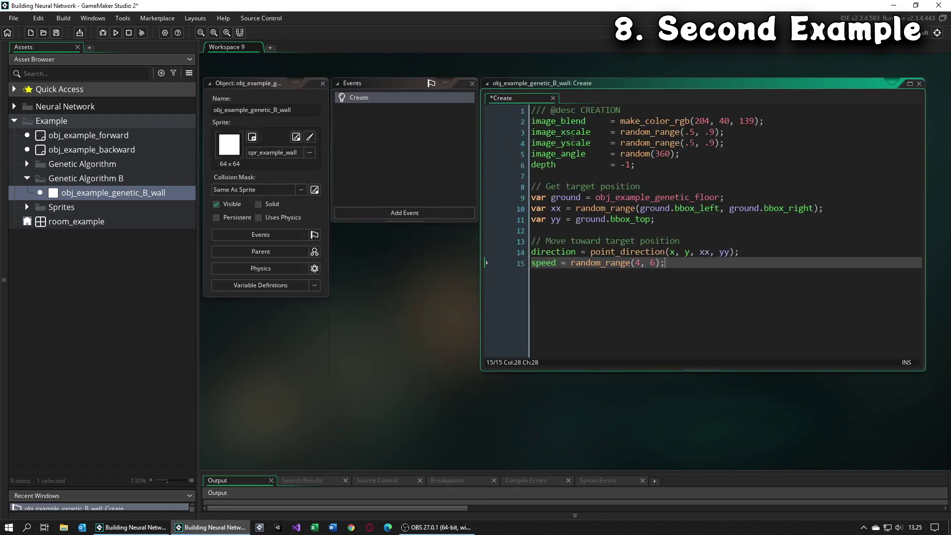
pyautogui.click(438, 213)
pyautogui.click(520, 257)
pyautogui.write('/// @desc PLAY THE GAME  var ss = 128; if (x < -ss) || (y < -ss) || (x > room_width+ss) || (y > room_height+ss) {     instance_destroy(); }')
# Create the wall-spawning generator object in Genetic Algorithm B.
pyautogui.rightClick(118, 181)
pyautogui.click(266, 238)
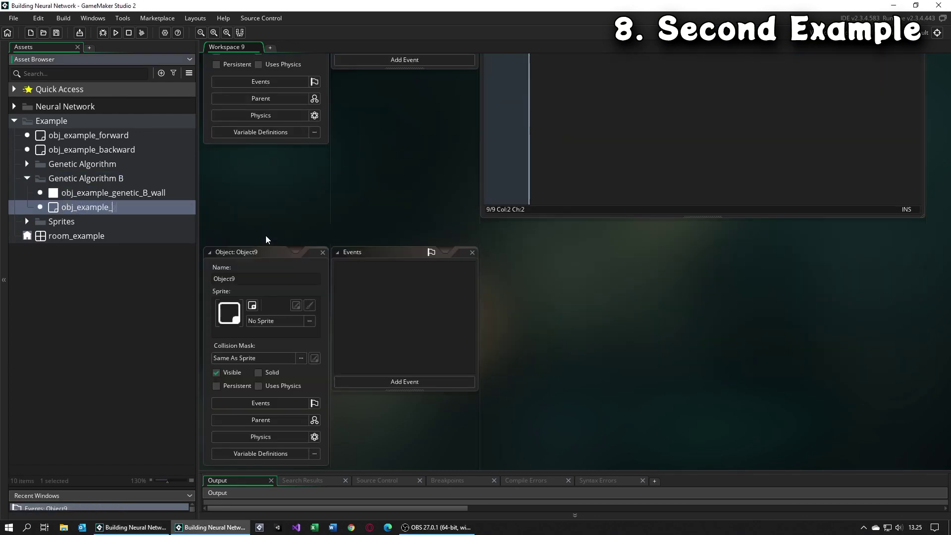
pyautogui.write('generator')
pyautogui.press('Return')
pyautogui.scroll(-5, 267, 237)
# Give the generator a Create event with creation code and an event with wall-spawning code.
pyautogui.click(431, 191)
pyautogui.click(446, 204)
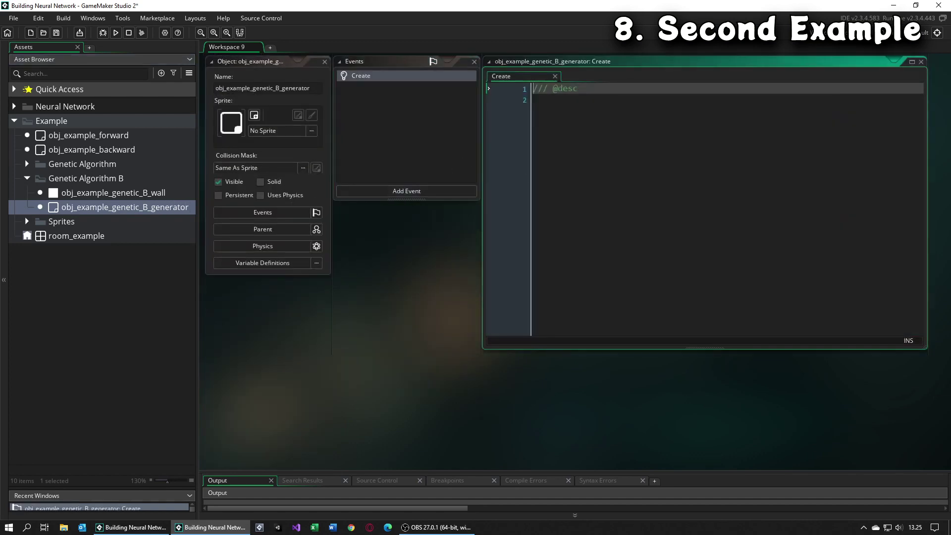
pyautogui.hotkey('ctrl', 'v')
pyautogui.click(407, 191)
pyautogui.click(476, 226)
pyautogui.write('/// @desc GENERATE OBSTACLE time--; if (time <= 0) { \ttime = random_range(40,80);  \tvar xx, yy; \tif (choose(true, false)) { \t\txx = choose(-64, room_width+64); \t\tyy = random_range(-64, room_height+64); \t} else { \t\txx = random_range(-64, room_width+64); \t\tyy = choose(-64, room_height+64); \t}  \tinstance_create_depth(xx, yy, 0, obj_example_genetic_B_wall); }')
pyautogui.rightClick(118, 178)
pyautogui.click(267, 238)
pyautogui.write('ob')
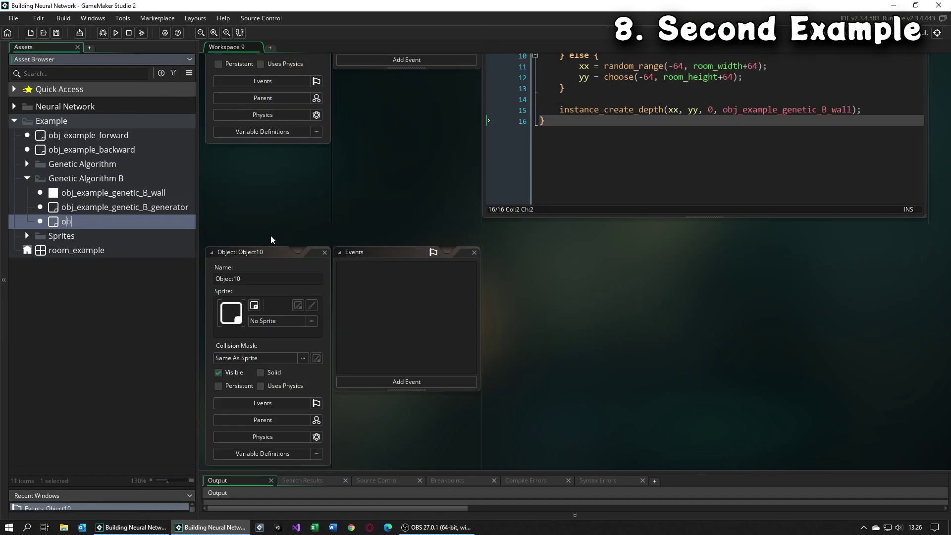
pyautogui.write('jspecimen')
# Name the object obj_example_genetic_B_specimen and give it a Create event with constructor code.
pyautogui.press('Return')
pyautogui.scroll(-5, 272, 239)
pyautogui.click(407, 192)
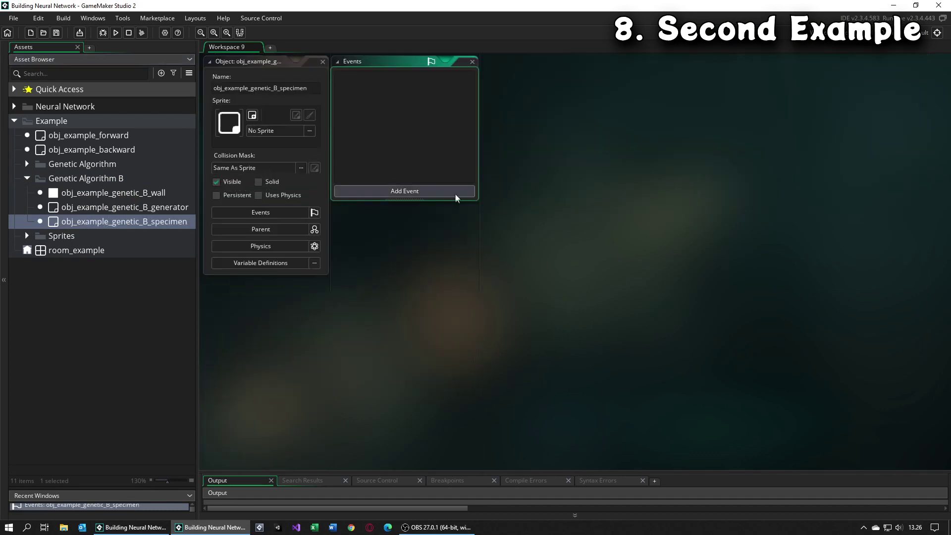
pyautogui.click(447, 204)
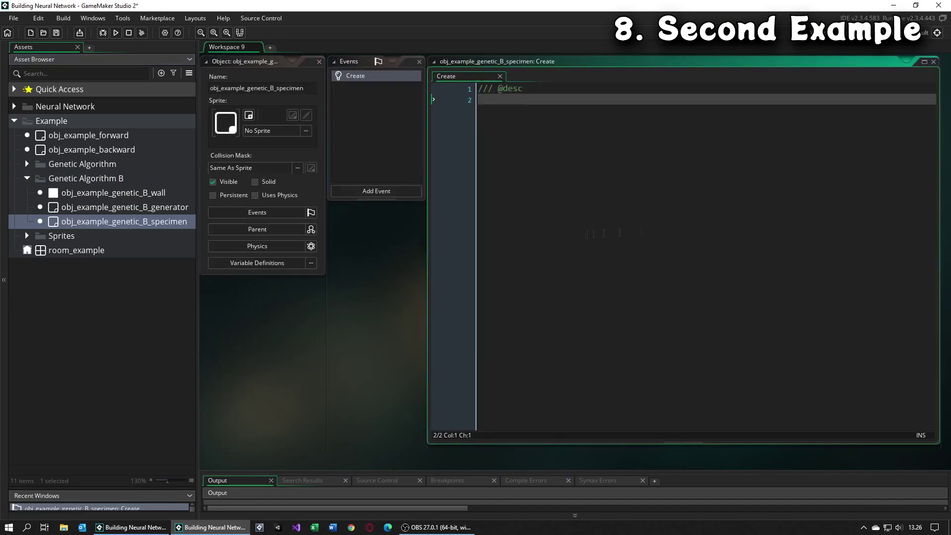
pyautogui.hotkey('ctrl', 'a')
pyautogui.write('/// @desc SPECIMEN CONSTRUCTOR  // Determine input size inputWall = 12; // For wall-detection inputFloor = 5; // For floor-detection  // Create network nn = new neural_network(); nn.add.Input(inputWall + inputFloor); nn.add.Dense(8, ActFunc.TANH);  // Add bit more complexity nn.add.Dense(2, ActFunc.TANH);  // Move + jump.  // Specimen variables image_blend = make_color_hsv(irandom(255), 192, 192); vspd    = 0;    // Vertical speed button  = 0;    // Pressing jump-button fitness = 0;    // for Genetic Algorithm  // Restart for next round Restart = function() {     x       = xstart;     y       = 0;     vspd    = 0;     fitness = 0; }')
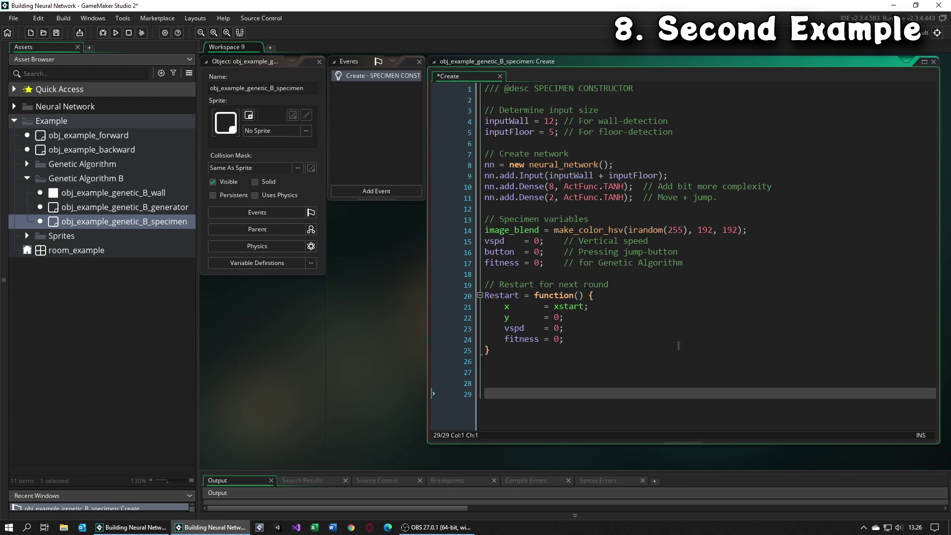
# Add a Begin Step event with fitness code and a Step event with decision-making code.
pyautogui.click(372, 188)
pyautogui.click(455, 240)
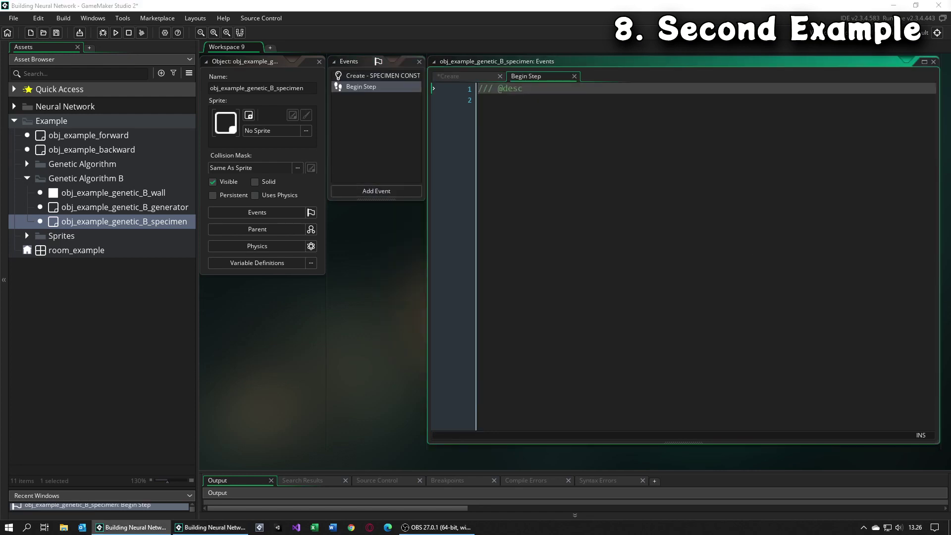
pyautogui.hotkey('ctrl', 'a')
pyautogui.write('/// @desc FITNESS-FUNCTION  // Evaluate fitness fitness += 10;          // Just trying to be alive as long as can. fitness -= max(0,vspd); // Punish being in the air -> try stay on ground.  // Out of the game. if (y > room_height) // Fell down. || (collision_point(x, y, obj_example_genetic_B_wall, true, true) != noone) { \tinstance_deactivate_object(self); }')
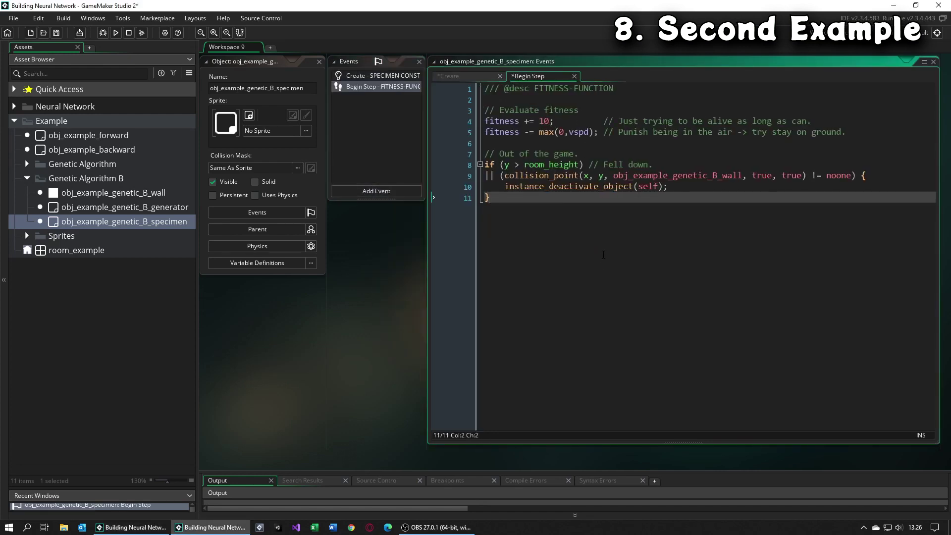
pyautogui.click(376, 191)
pyautogui.click(442, 232)
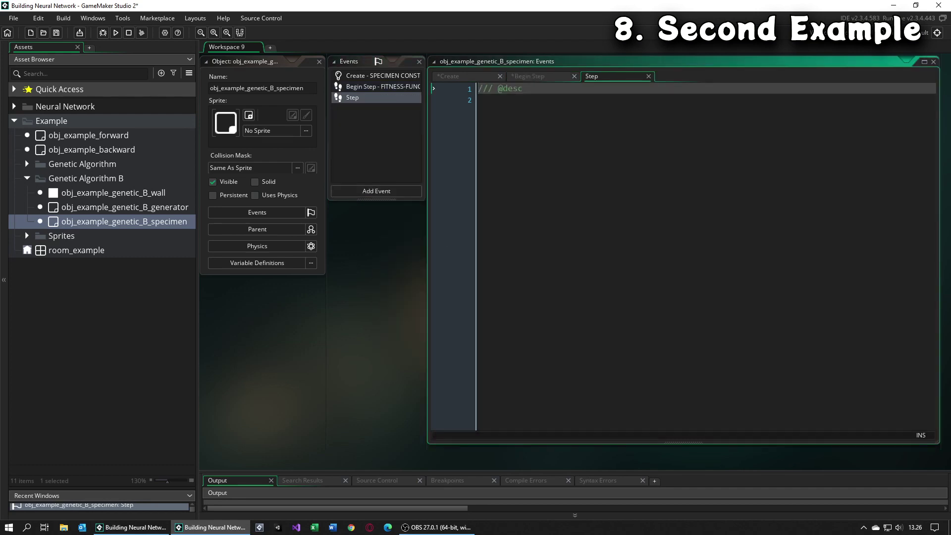
pyautogui.hotkey('ctrl', 'a')
pyautogui.write('/// @desc DECISION-MAKING  // INPUT - Cast rays var input = nn.first.output; var index = 0; // Detecting walls for(var i = 0; i < inputWall; i++) {     var dir = 360 * i/inputWall;     input[@index++] = Ray(x, y, dir, 256, obj_example_genetic_B_wall); } // Detecting floor for(var i = 0; i < inputFloor; i++) {     var dir = 210 + 140 * i/inputFloor;     input[@index++] = Ray(x, y-32, dir, 256, obj_example_genetic_floor); }  // THINK - Make prediction what should be done nn.Forward();  // CONTROL - Press jump button var output = nn.last.output; button = (output[0] > 0); // Threshold activation. x += output[1] * 10;')
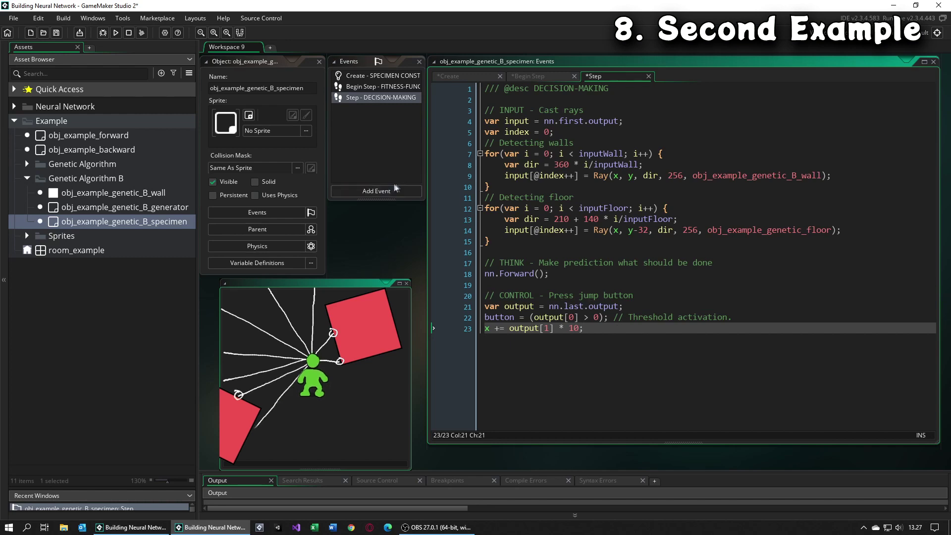
# Add an End Step event with play-the-game code and a Draw event with draw-self code.
pyautogui.click(376, 191)
pyautogui.click(462, 247)
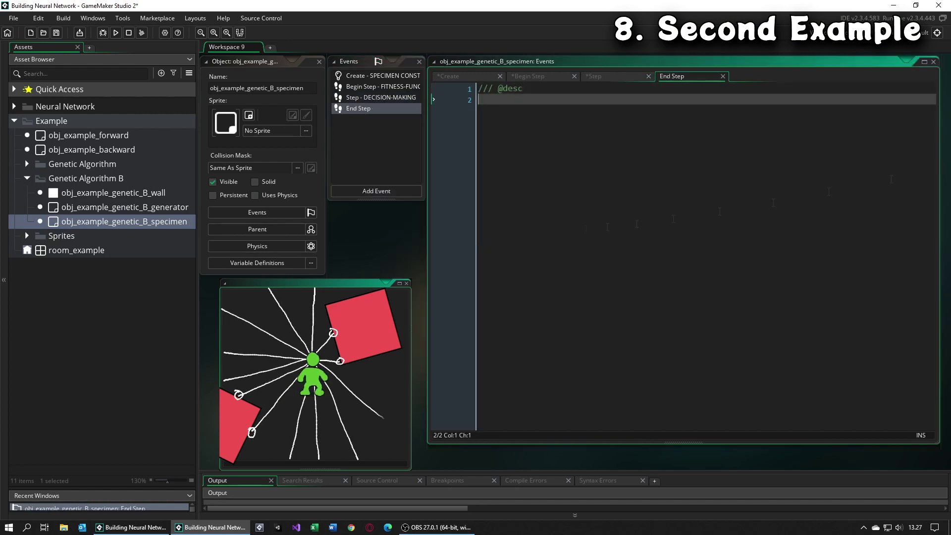
pyautogui.hotkey('ctrl', 'v')
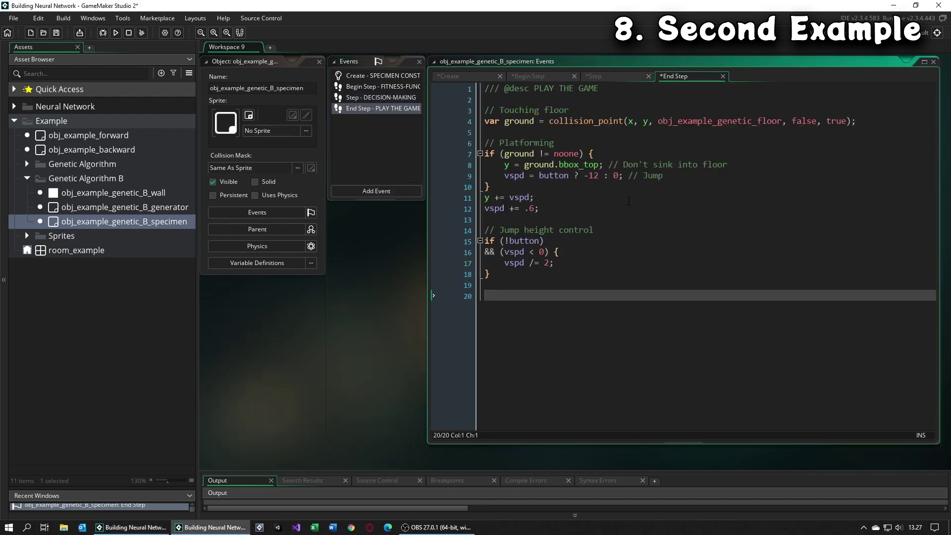
pyautogui.click(376, 192)
pyautogui.click(465, 265)
pyautogui.hotkey('ctrl', 'v')
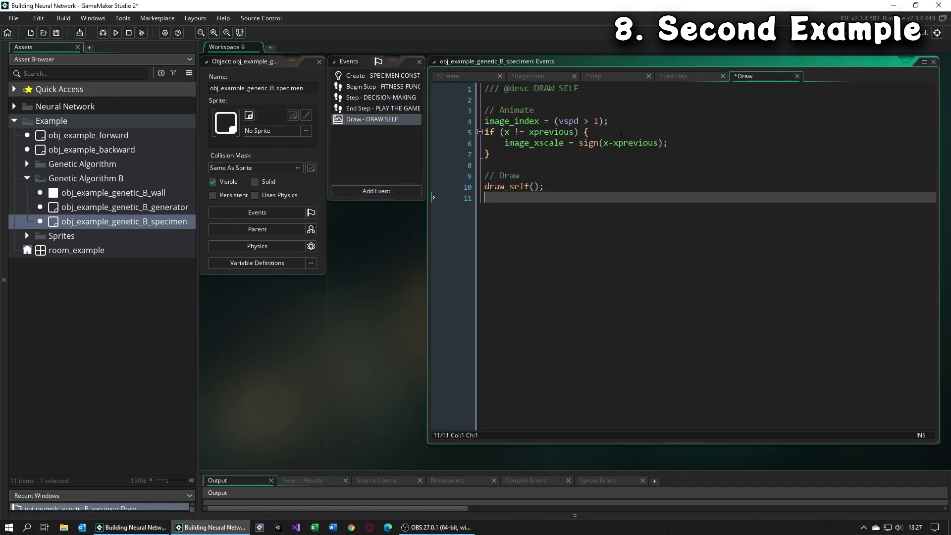
# Give the specimen the character sprite; create obj_example_genetic_B_control with population-creation code.
pyautogui.click(257, 130)
pyautogui.doubleClick(447, 151)
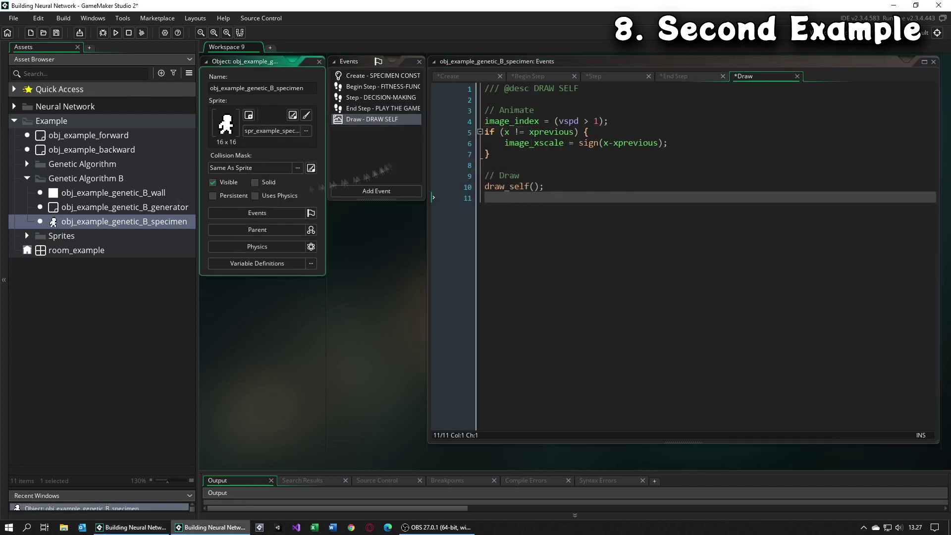
pyautogui.rightClick(112, 178)
pyautogui.click(313, 227)
pyautogui.write('obj_example_genetic_B_control')
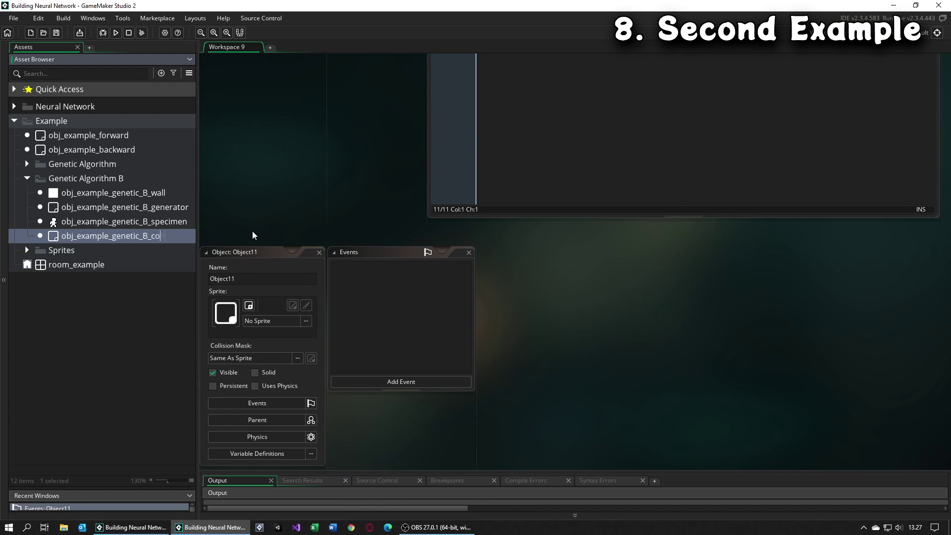
pyautogui.press('Return')
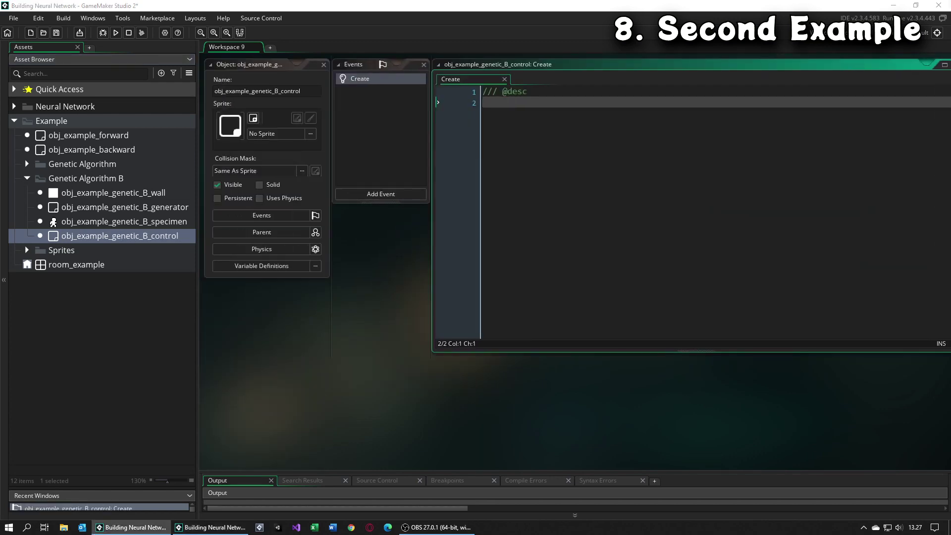
pyautogui.hotkey('ctrl', 'v')
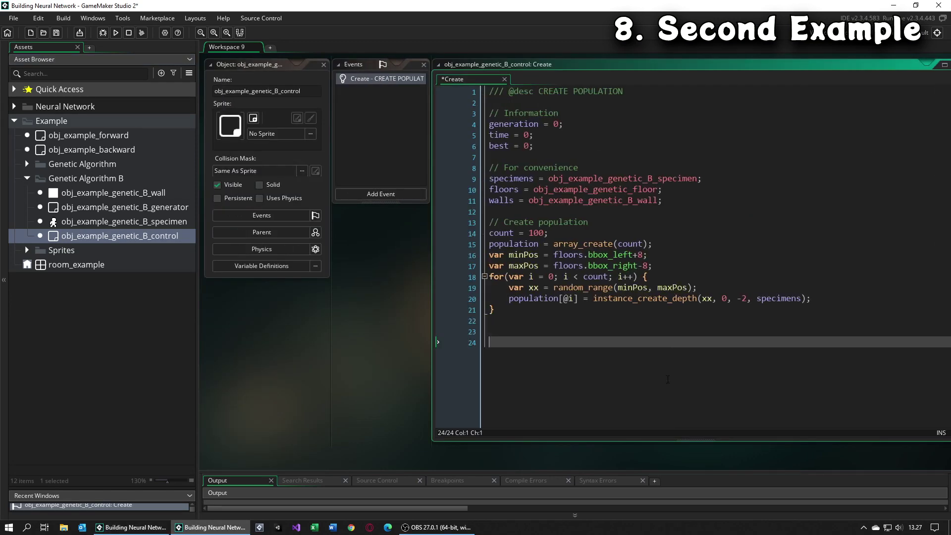
# Add a control Step event with the genetic algorithm code and a comment after the floor-shrinking line.
pyautogui.click(382, 194)
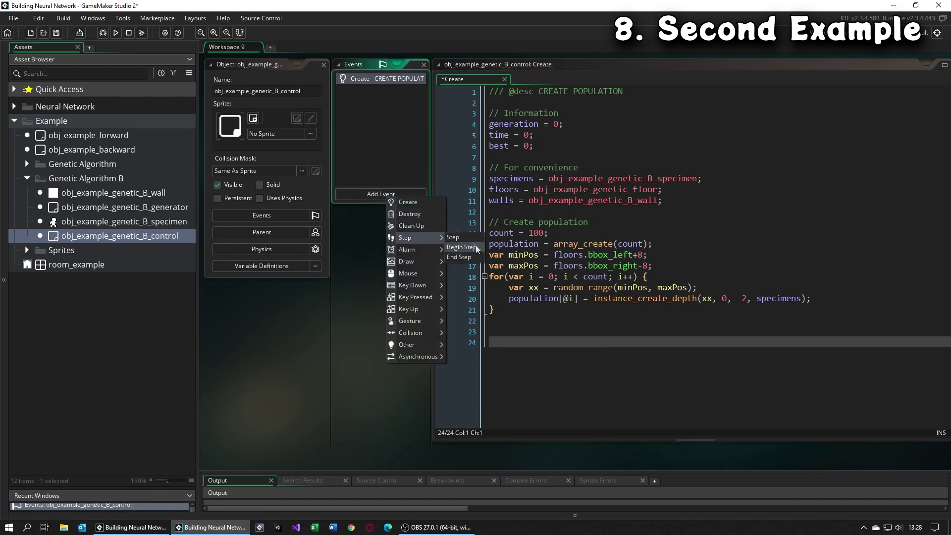
pyautogui.click(469, 238)
pyautogui.hotkey('ctrl', 'v')
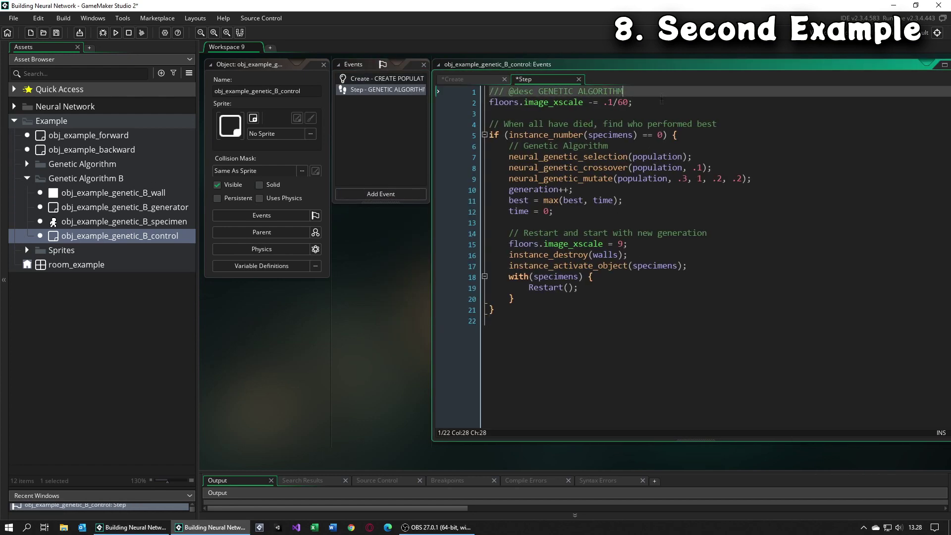
pyautogui.click(661, 104)
pyautogui.write('// Floor shrinks over time')
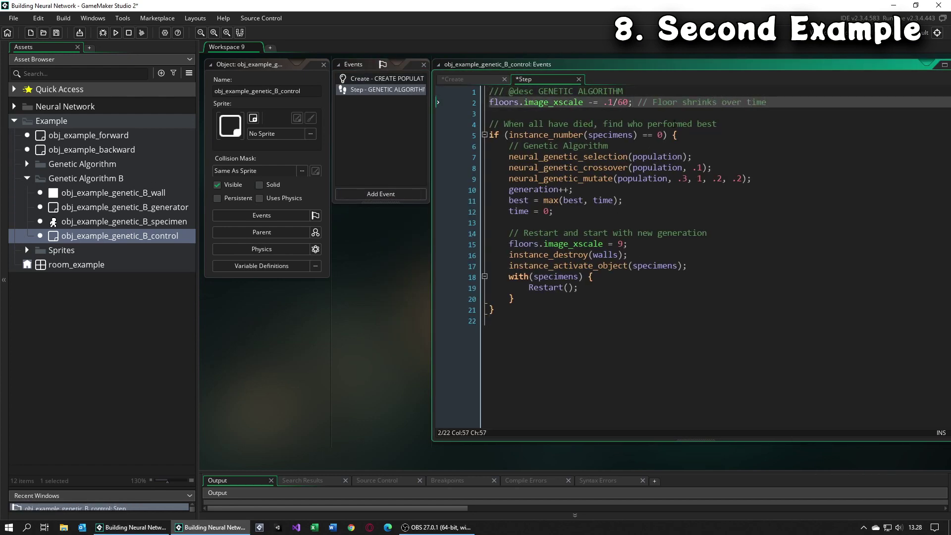
# Add a Begin Step event with speed-toggle code and a Draw event with on-screen information code.
pyautogui.click(383, 194)
pyautogui.click(452, 239)
pyautogui.hotkey('ctrl', 'v')
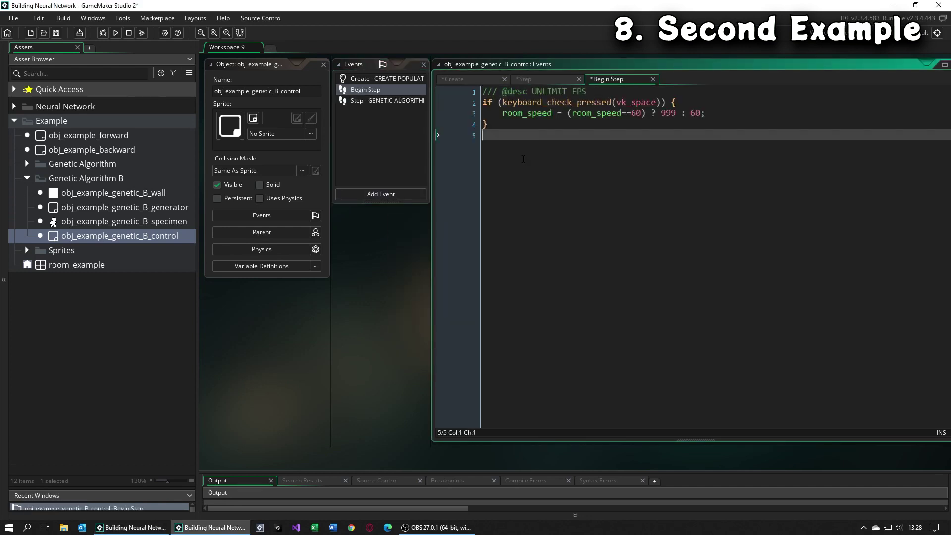
pyautogui.click(380, 194)
pyautogui.click(476, 256)
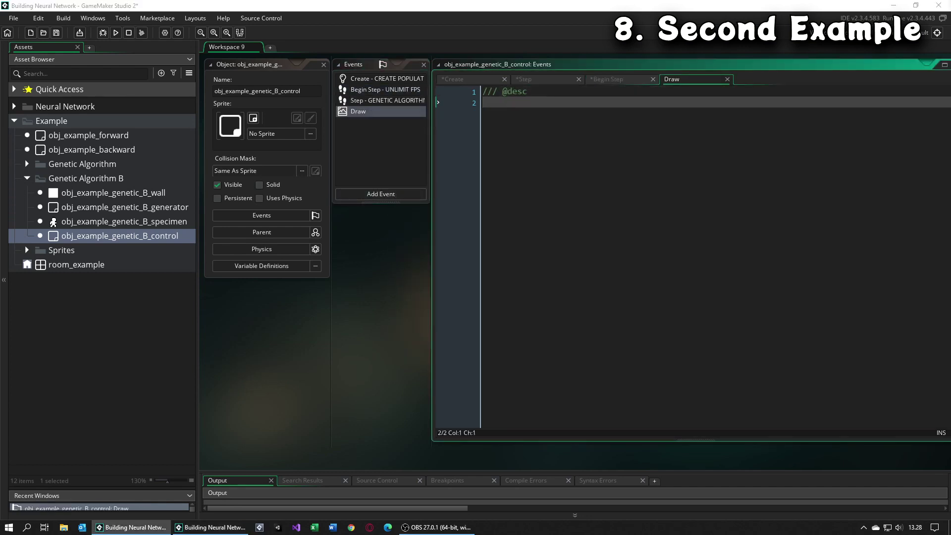
pyautogui.write('/// @desc INFORMATION time++;  var xx = room_width/2; var yy = 32; var i = 1; draw_text(xx, yy * i++, "Generation : " + string(generation)); draw_text(xx, yy * i++, "Alive : " + string(instance_number(specimens))); draw_text(xx, yy * i++, "Time : " + string(time)); draw_text(xx, yy * i++, "Best : " + string(best)); draw_text(xx, yy * i++, "Space to speed up"); draw_text(xx, yy * i++, "R to restart");')
# Add a Key Pressed R event containing the restart code.
pyautogui.click(400, 195)
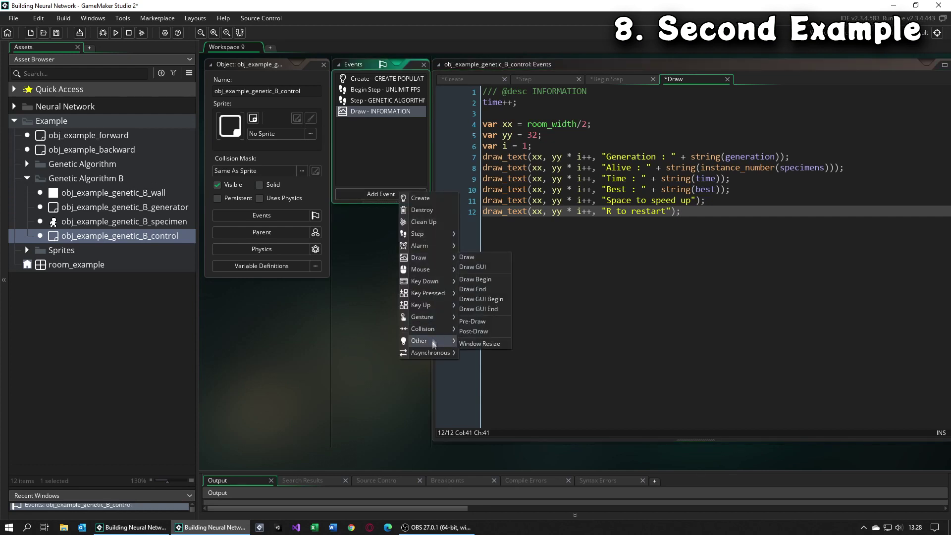
pyautogui.click(487, 409)
pyautogui.hotkey('ctrl', 'a')
pyautogui.write('/// @desc RESTART ALL room_speed = 60; room_restart();')
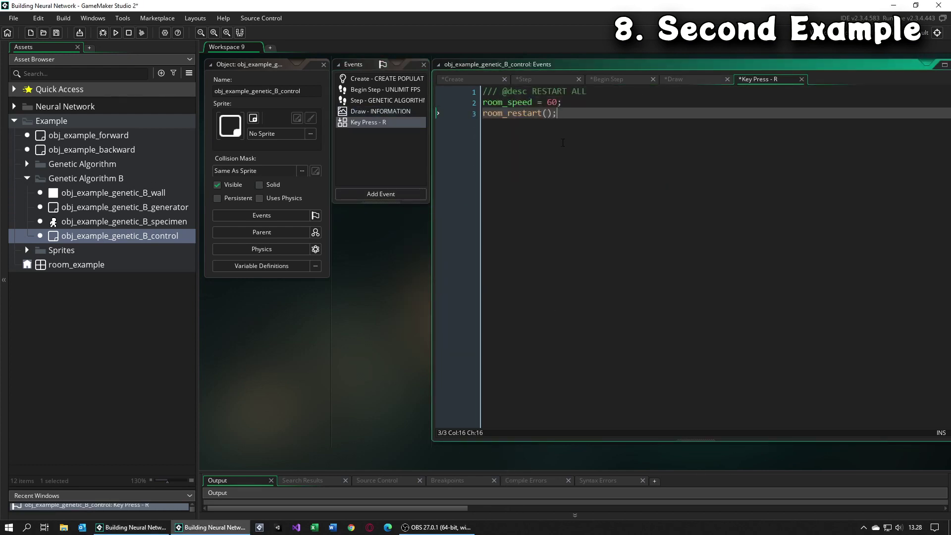
# Place the generator and control objects in room_example and run the game with F5.
pyautogui.doubleClick(121, 265)
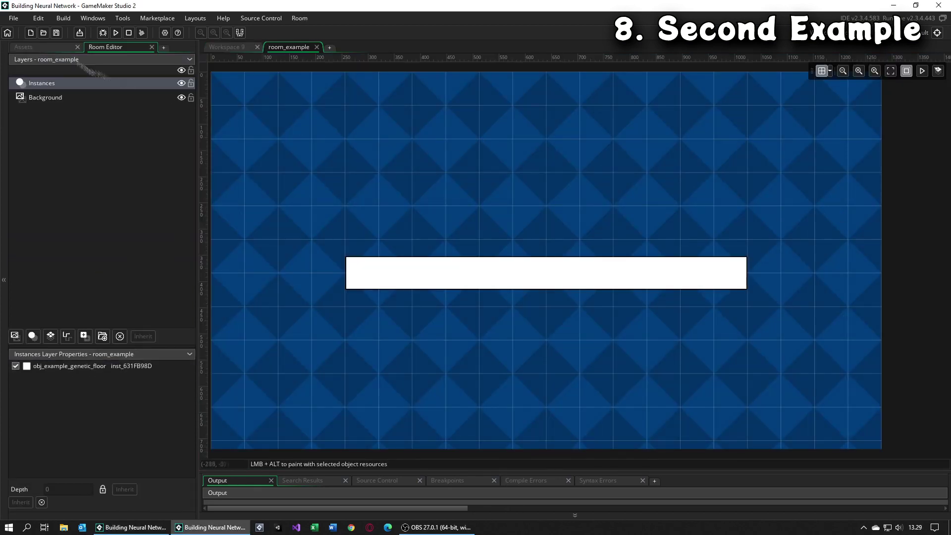
pyautogui.click(22, 48)
pyautogui.moveTo(125, 207); pyautogui.dragTo(396, 148)
pyautogui.moveTo(119, 236); pyautogui.dragTo(429, 148)
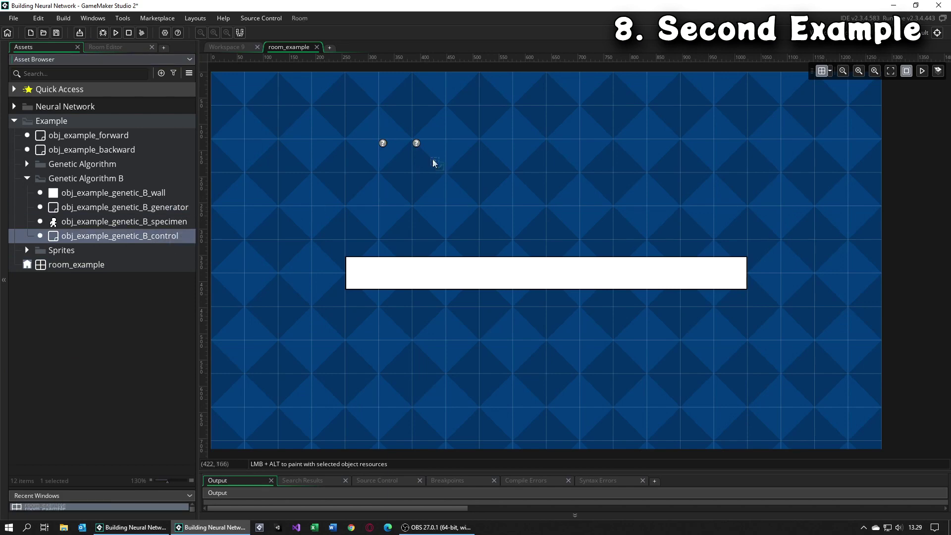
pyautogui.click(937, 33)
pyautogui.press('F5')
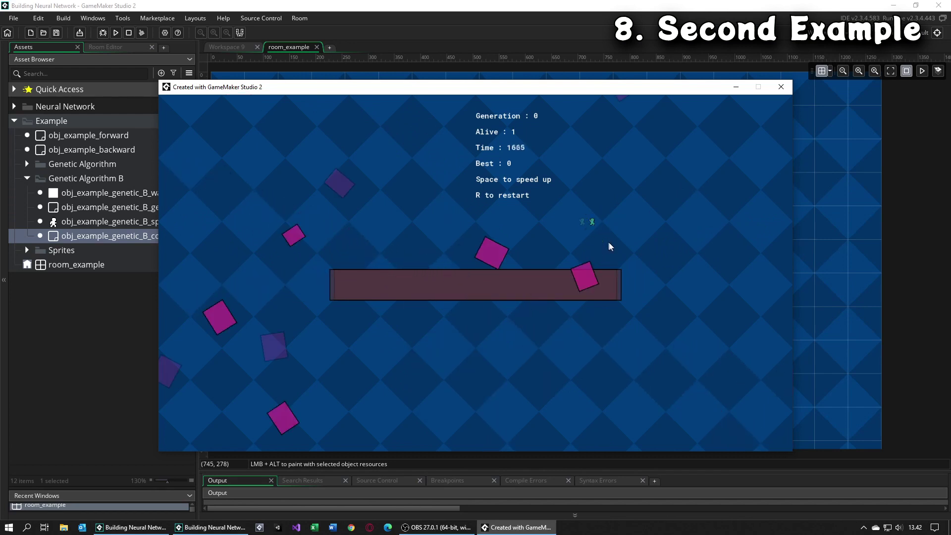
# Press Space to unlock the frame rate so specimens evolve toward a best time of 2447.
pyautogui.press('space')
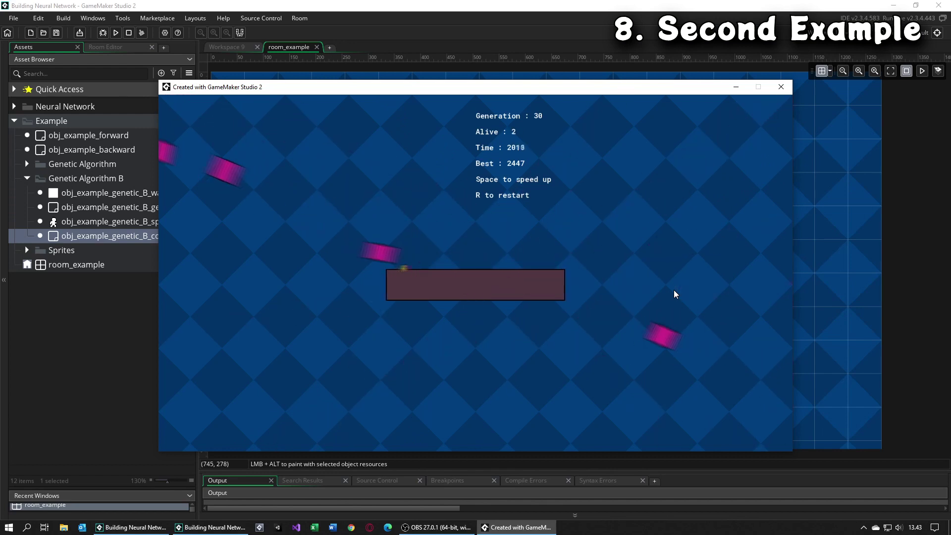
# Toggle the simulation speed with Space and let generations keep evolving toward generation 100.
pyautogui.press('space')
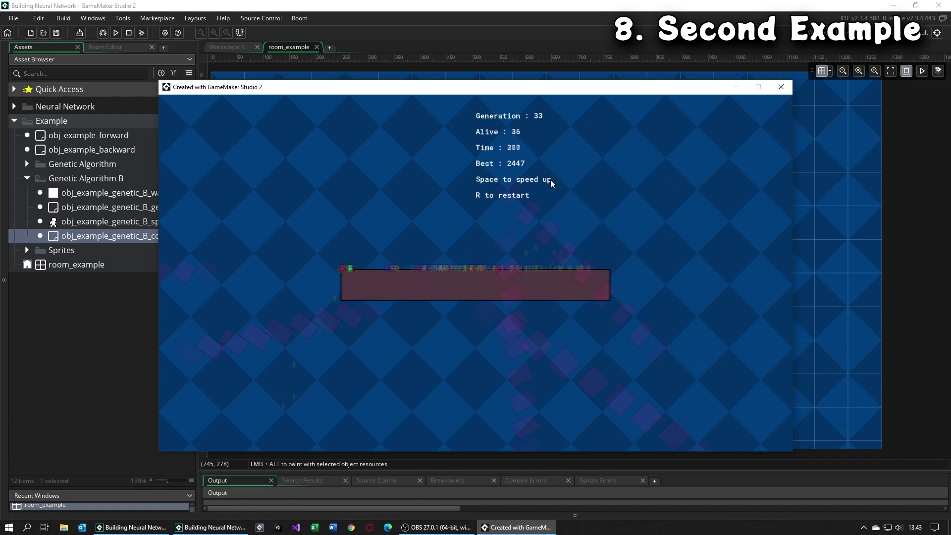